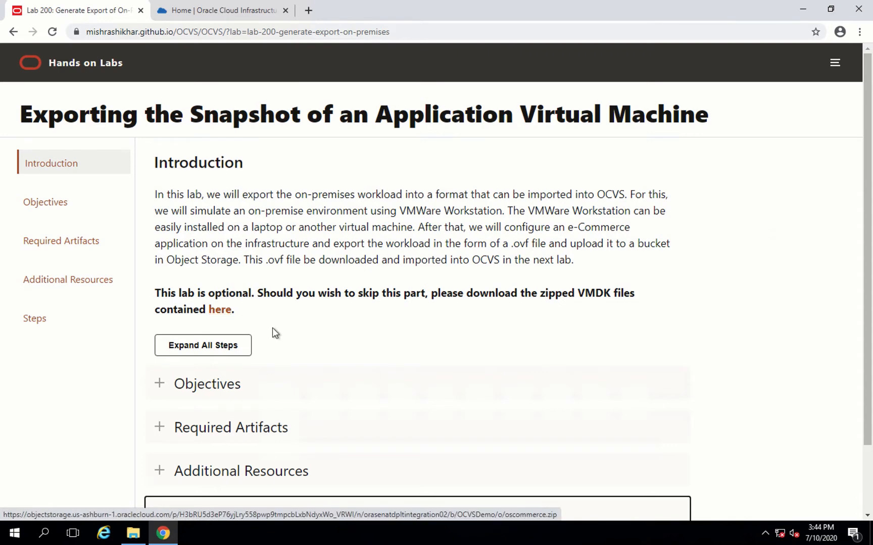
- Expand the Steps section of the lab guide and read the Step 1 instructions for importing the Ubuntu instance
scroll(272, 328, "down", 3)
left_click(161, 436)
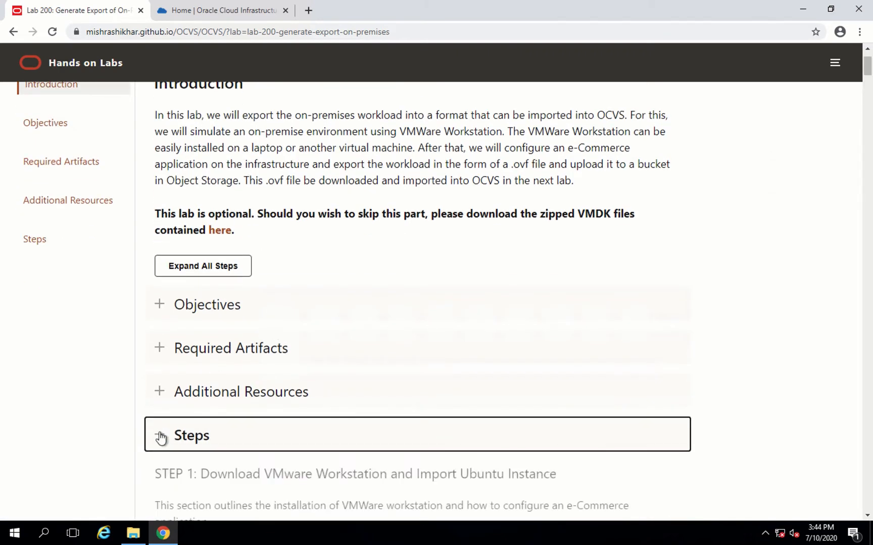
scroll(271, 410, "down", 3)
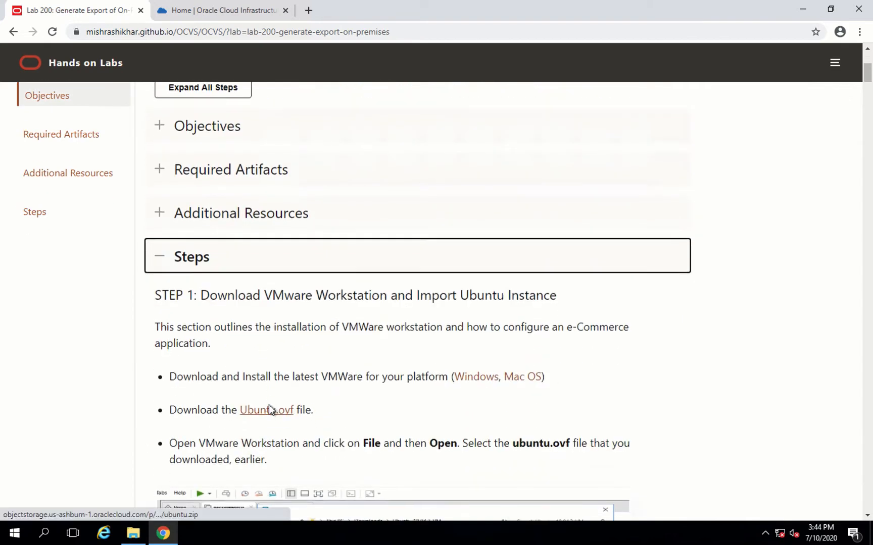
scroll(269, 404, "down", 2)
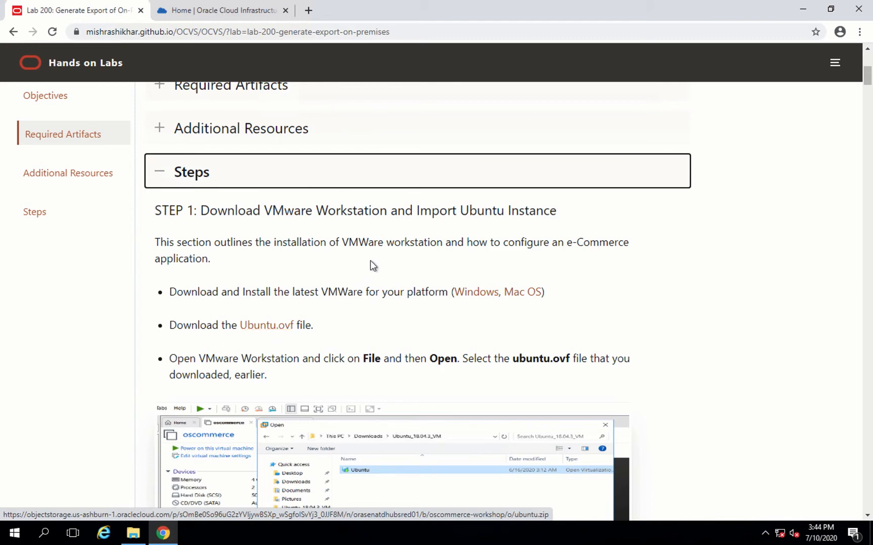
- Search for and launch VMware Workstation Pro
left_click(49, 533)
type("vmwa")
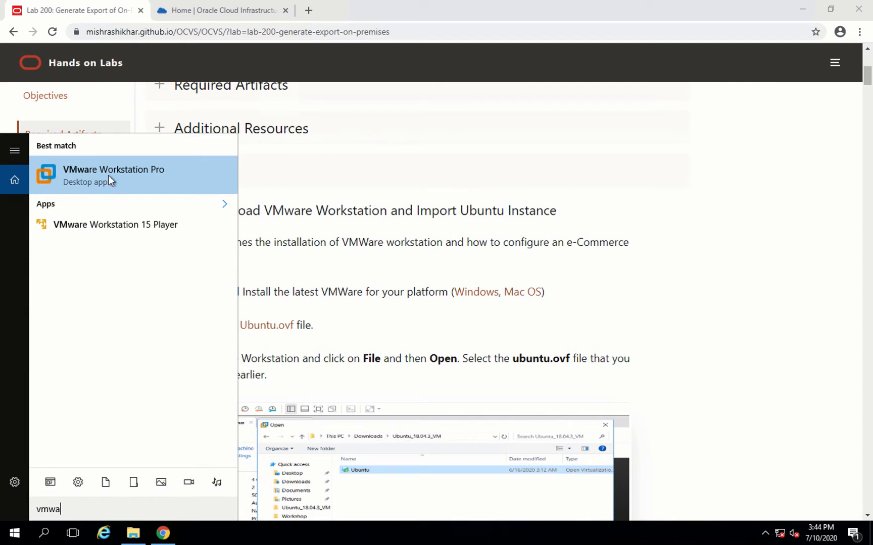
left_click(108, 175)
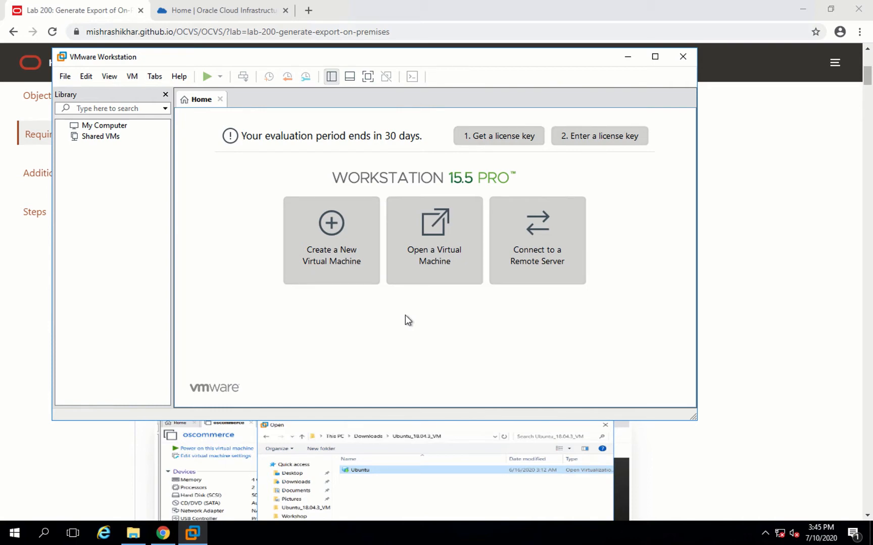
- Extract the ubuntu zip archive on the Desktop into C:\Users\opc\Desktop\ubuntu
left_click(133, 533)
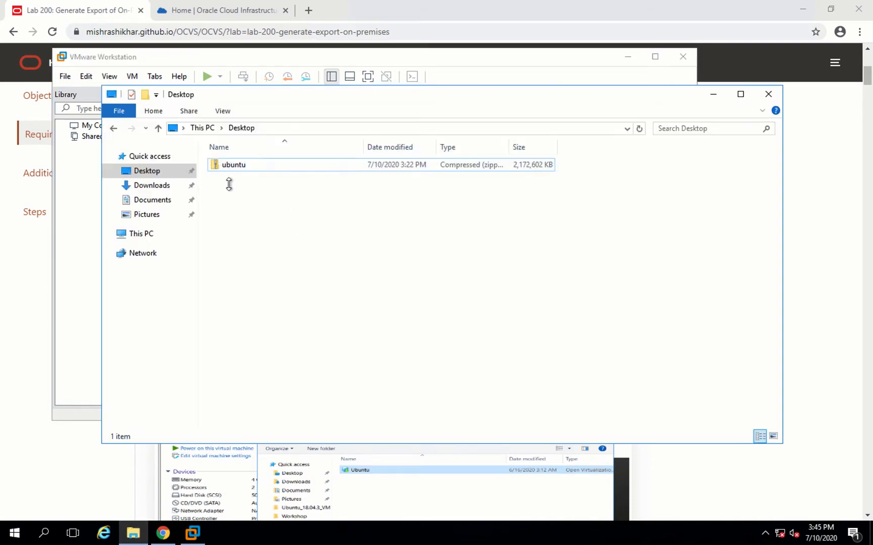
double_click(224, 166)
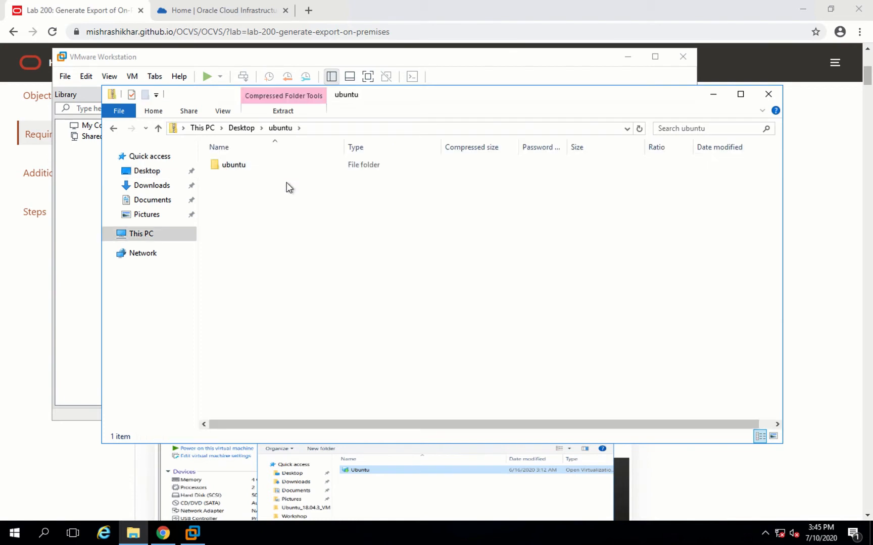
left_click(114, 128)
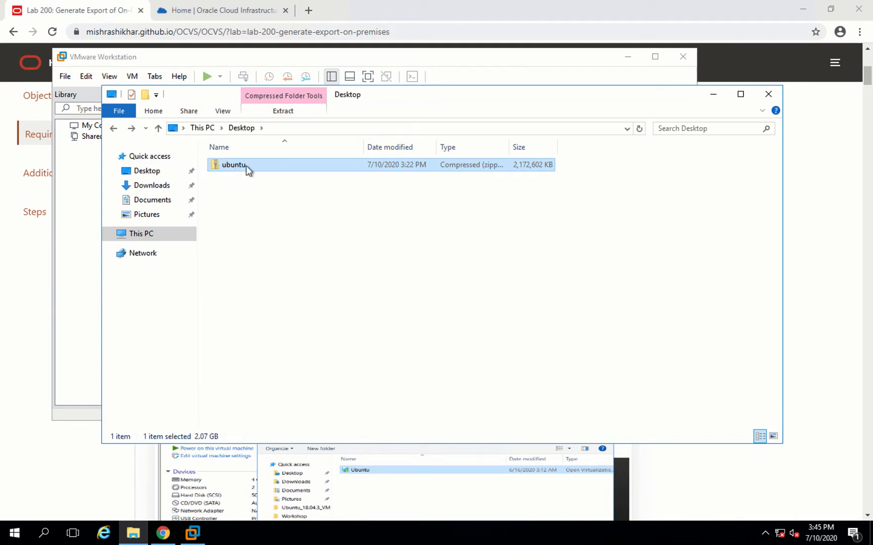
right_click(246, 166)
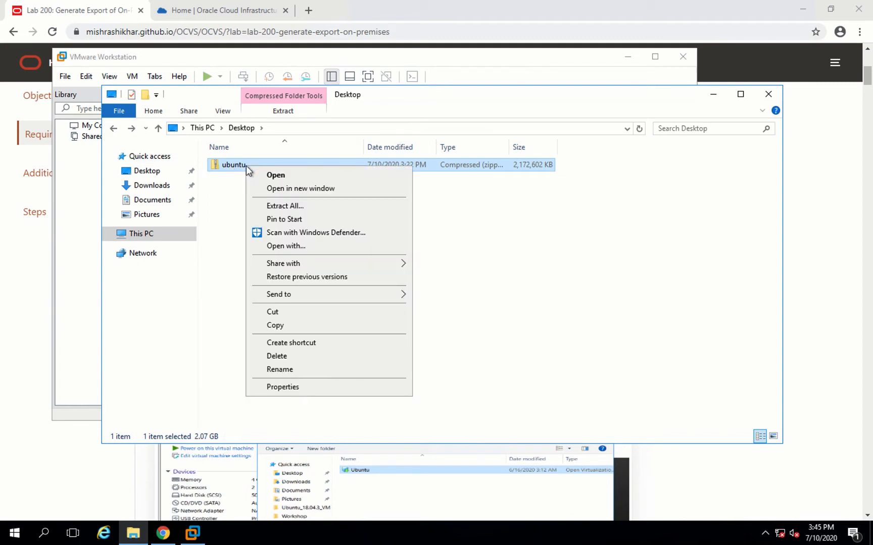
left_click(272, 205)
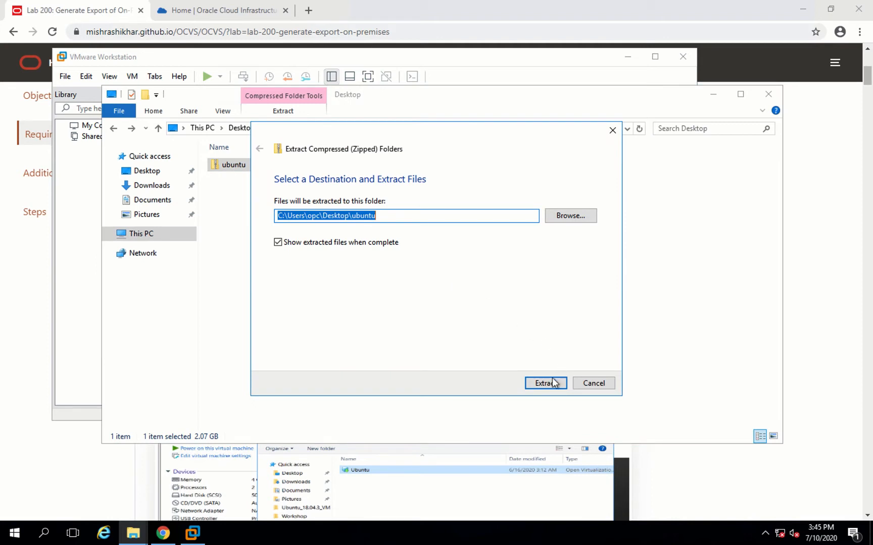
left_click(553, 383)
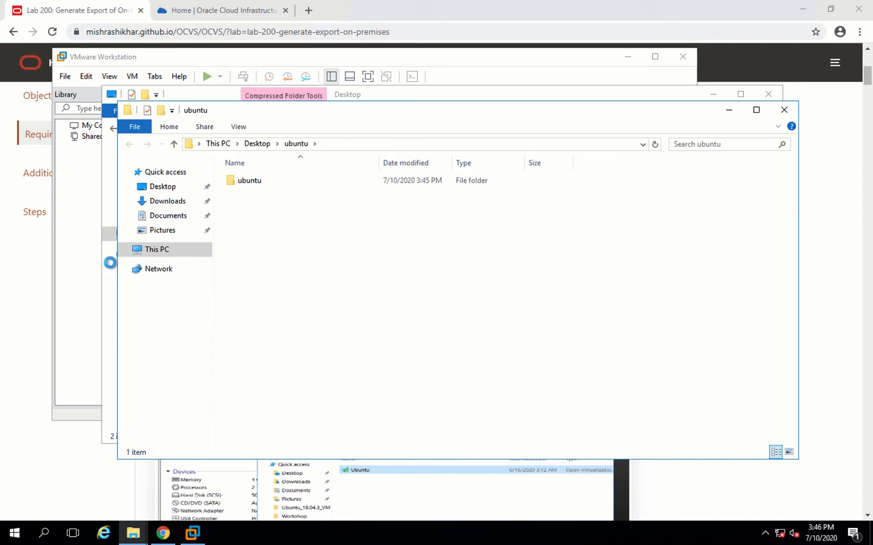
- Open the ocommerce OVF from the extracted Desktop\ubuntu\ubuntu folder and import it as virtual machine ocommerce
left_click(77, 261)
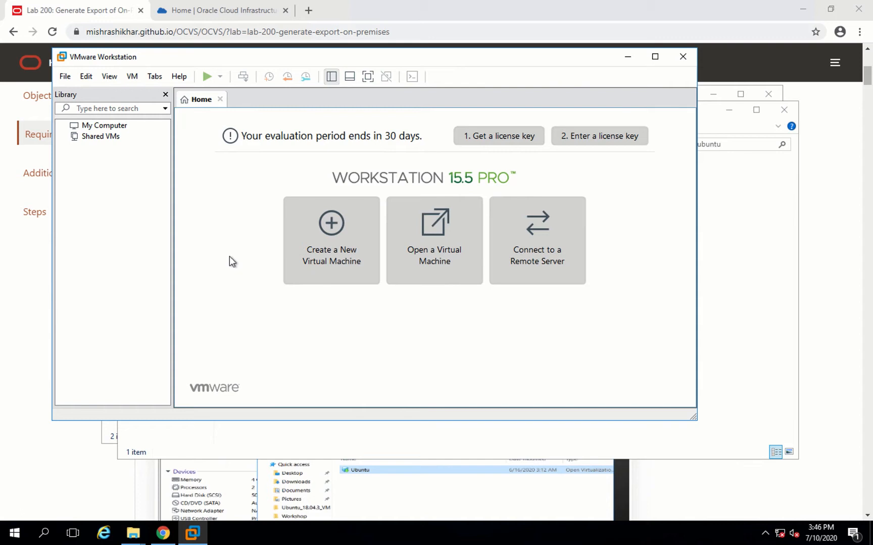
left_click(430, 232)
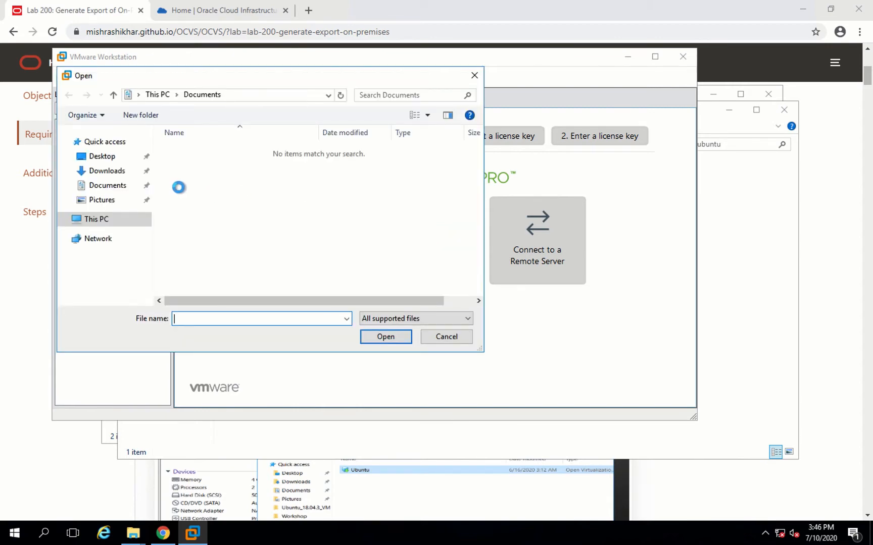
left_click(106, 156)
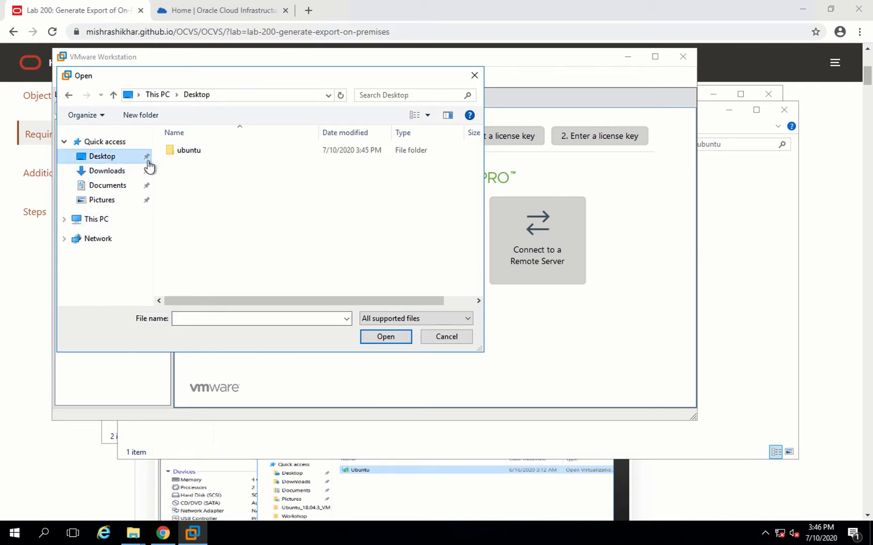
double_click(190, 151)
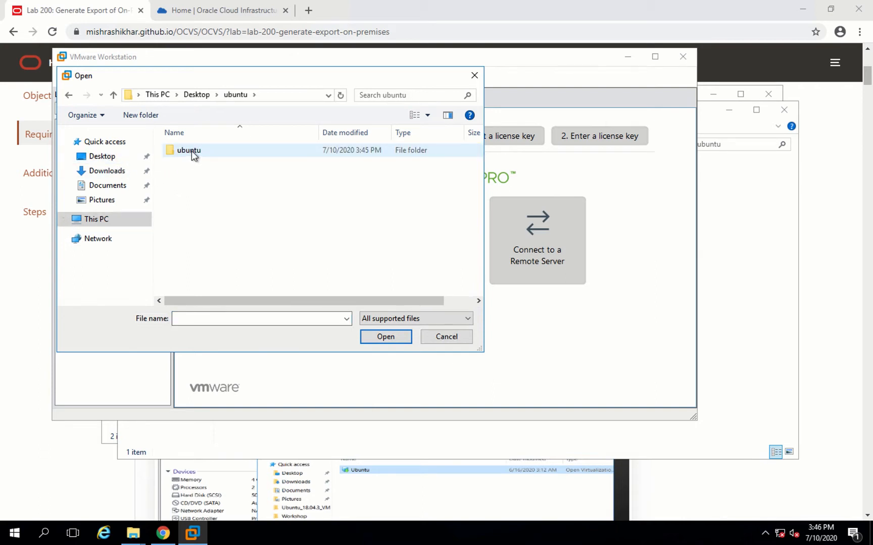
double_click(190, 151)
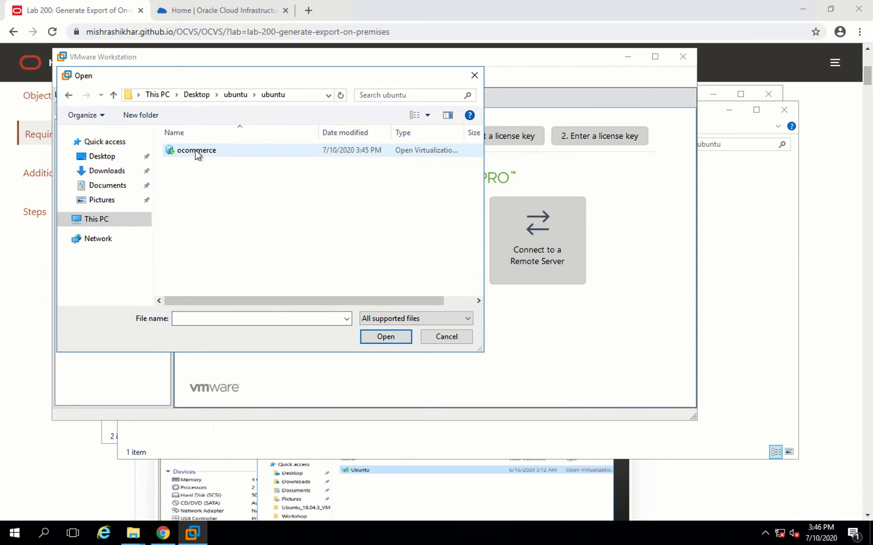
double_click(197, 150)
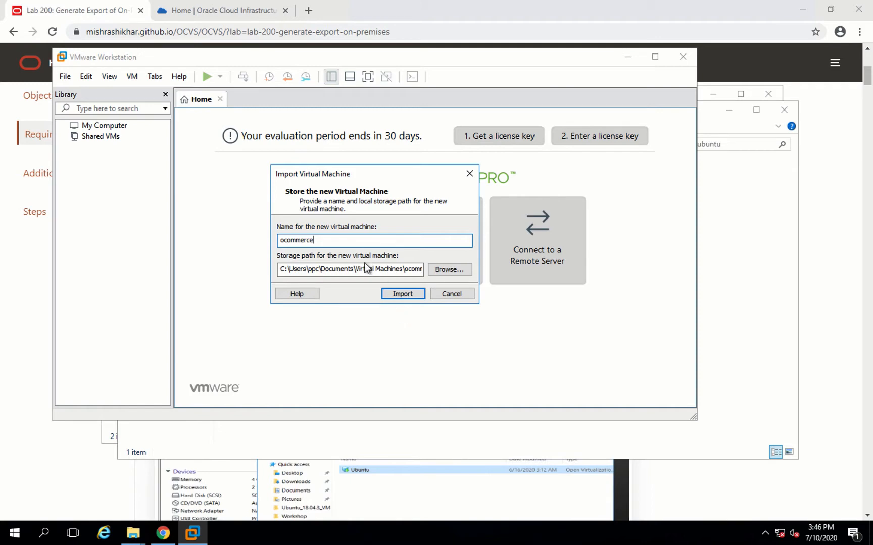
left_click(400, 293)
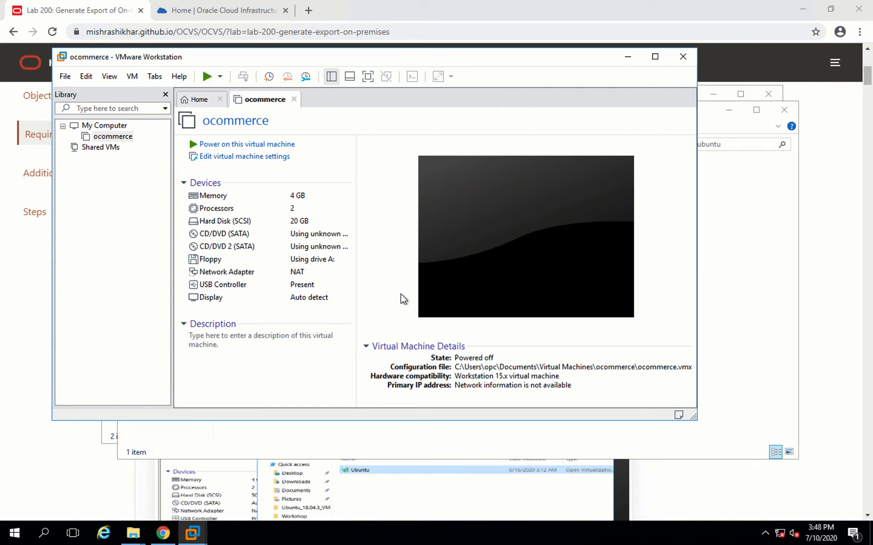
- Power on the ocommerce virtual machine, accepting the performance warning, and maximize the Workstation window
left_click(247, 145)
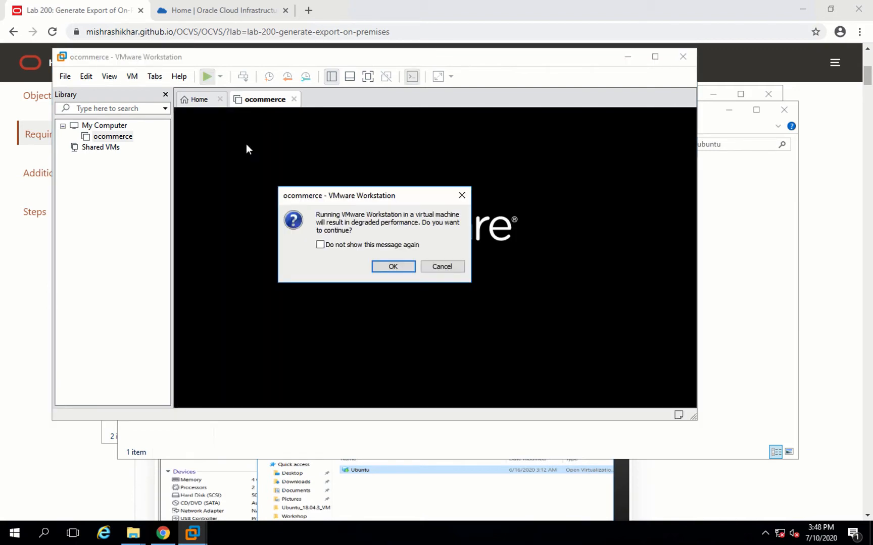
left_click(376, 266)
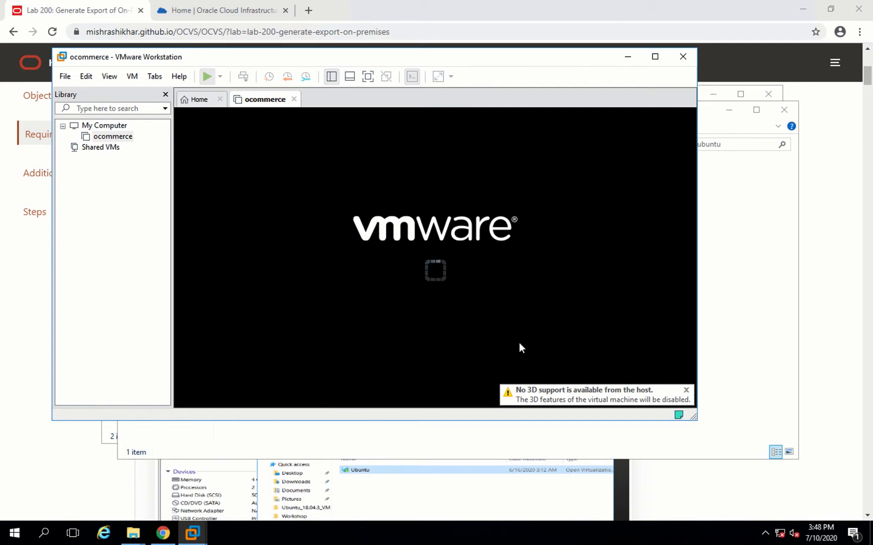
left_click(685, 392)
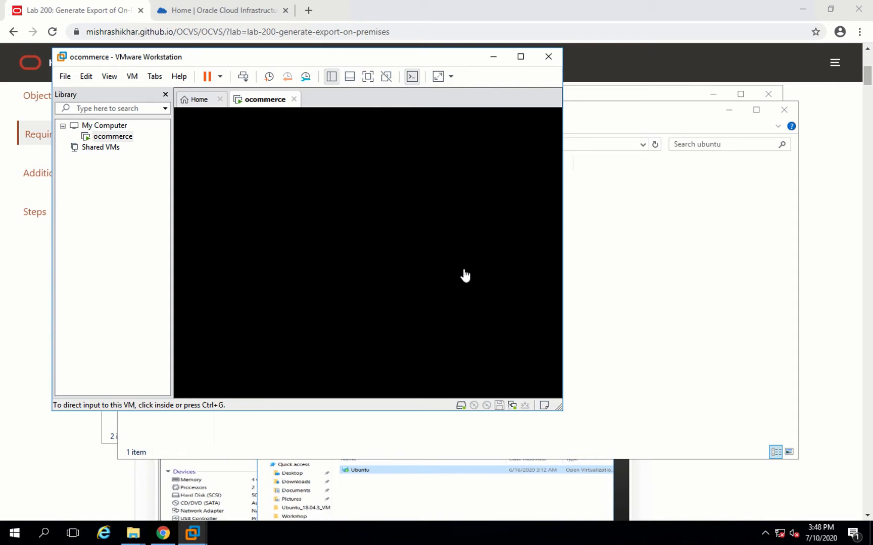
left_click(521, 57)
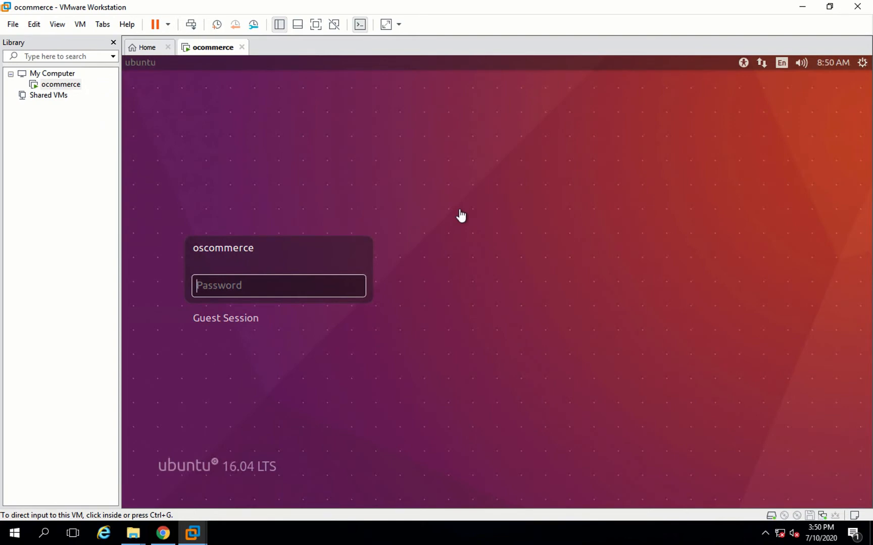
- Log in to the oscommerce Ubuntu account with its password and decline the Ubuntu 18.04.4 upgrade
left_click(251, 287)
type("***")
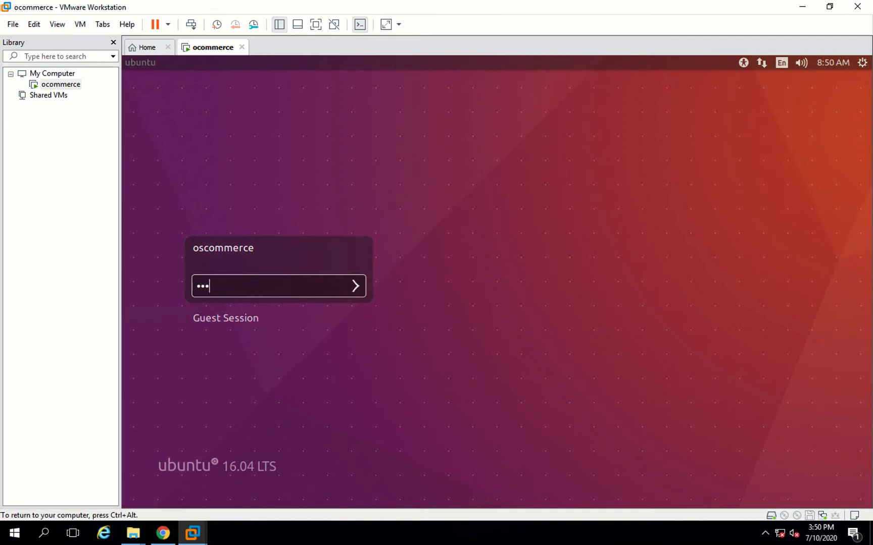
type("*******")
key("Return")
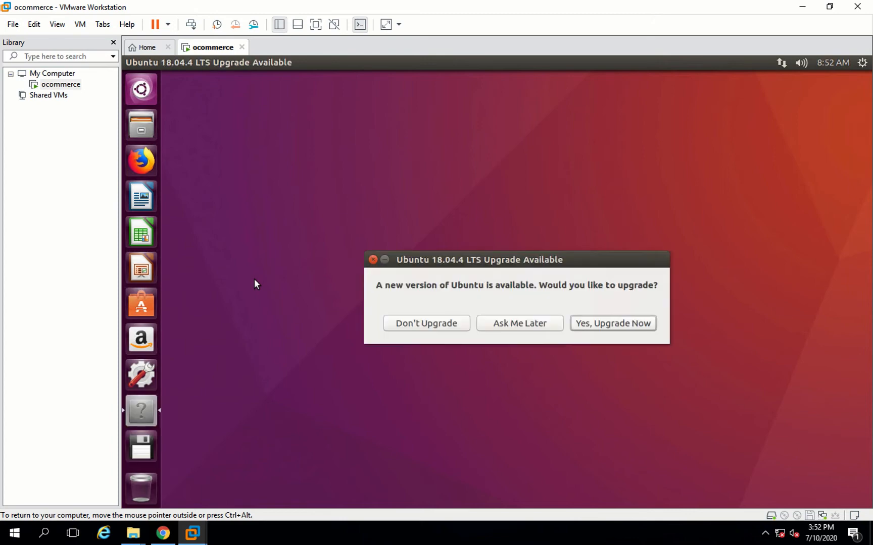
left_click(410, 321)
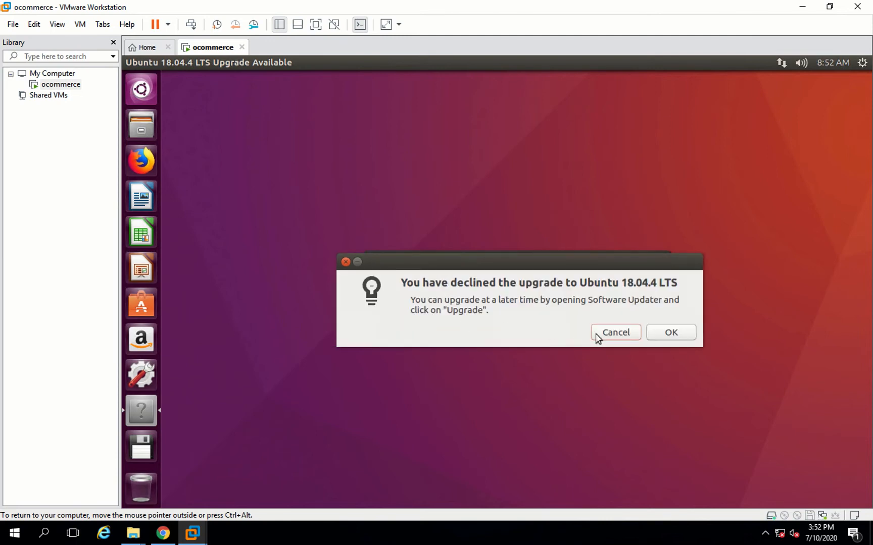
left_click(667, 333)
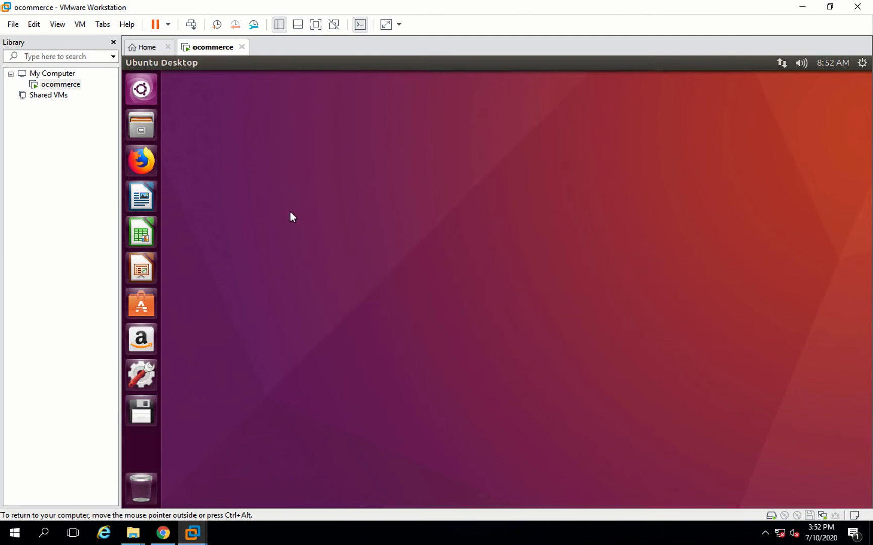
- Open Firefox in the guest and browse to google.com
left_click(145, 163)
left_click(143, 161)
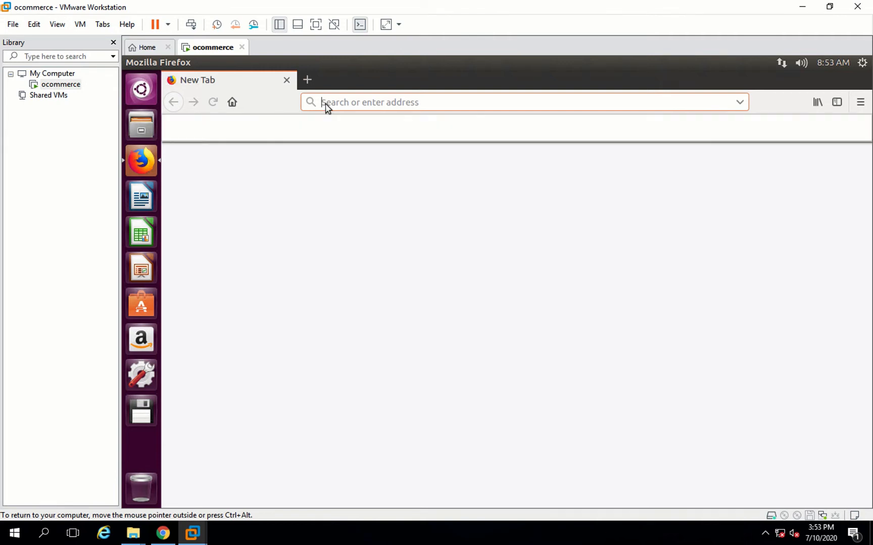
type("google.com")
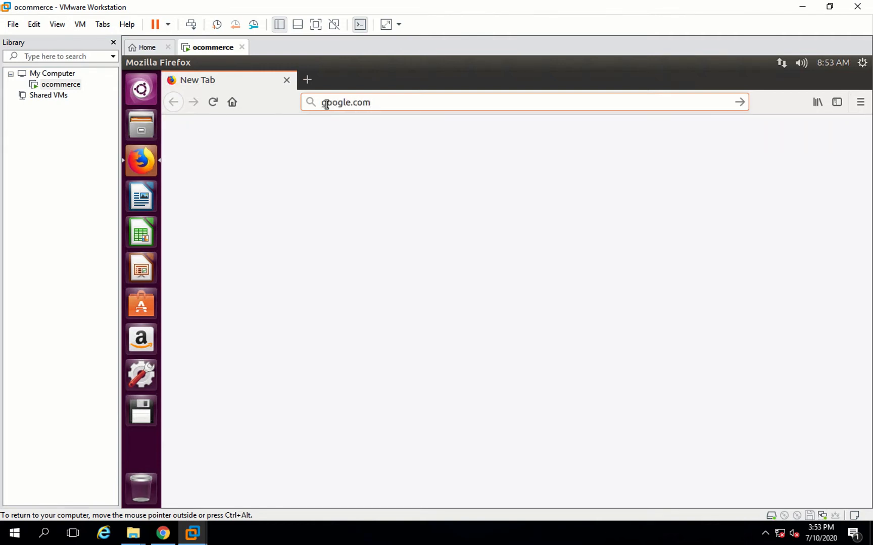
key("Return")
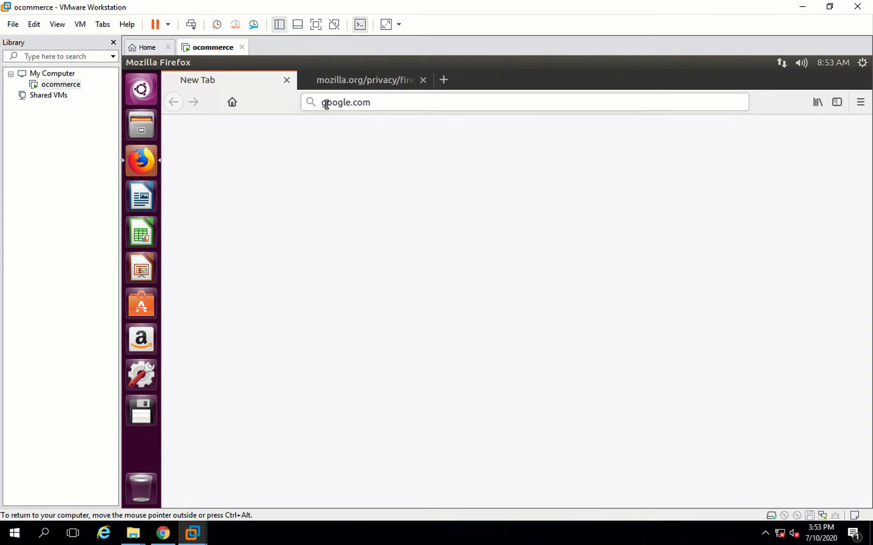
key("Return")
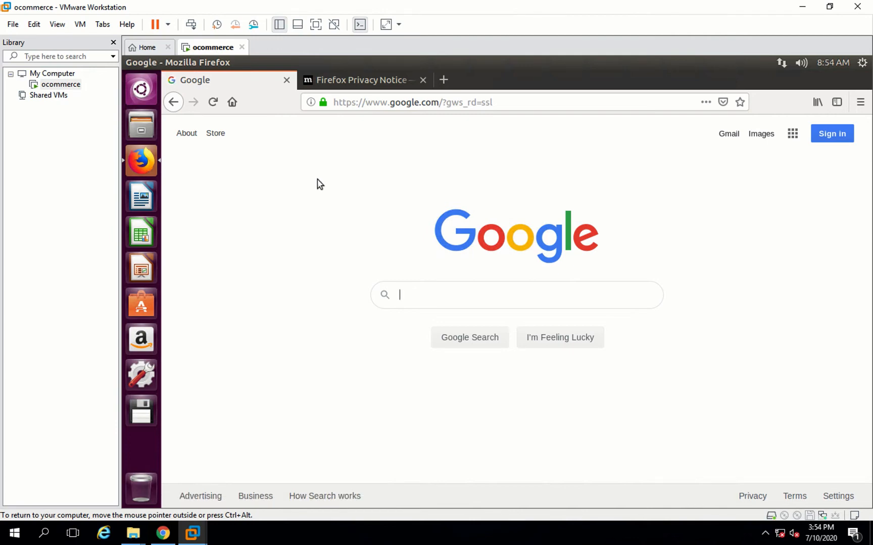
- Restart the guest operating system of the ocommerce virtual machine
left_click(168, 25)
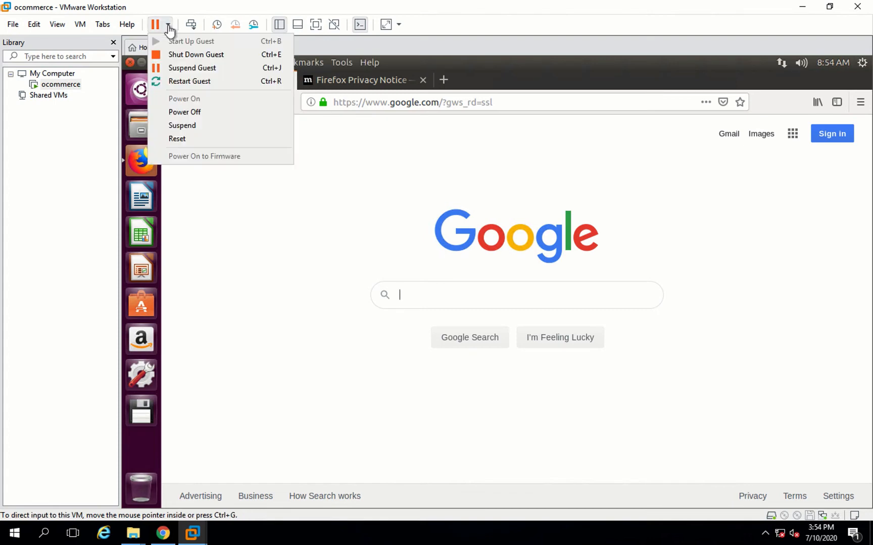
left_click(200, 86)
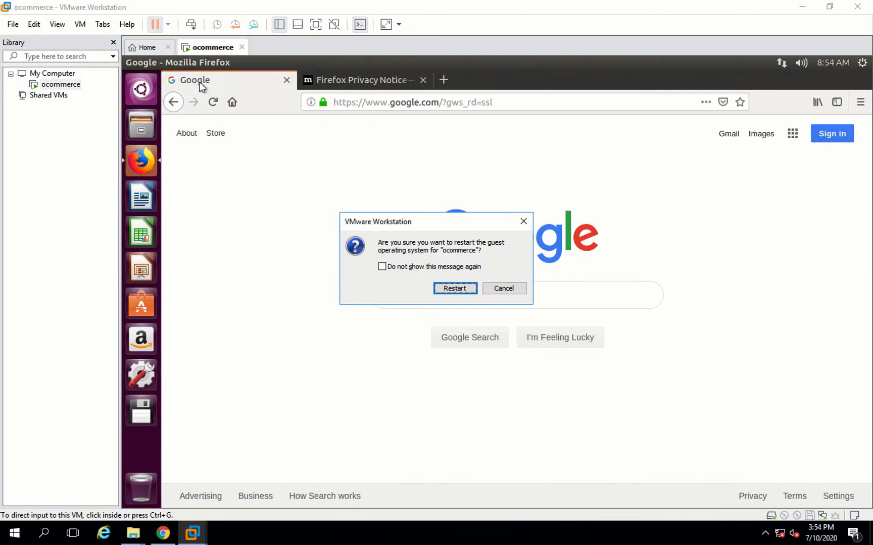
left_click(441, 289)
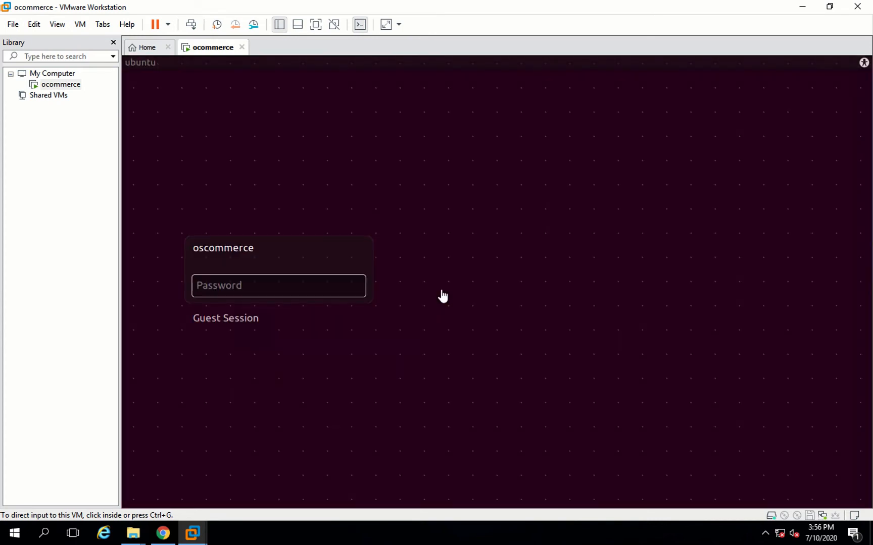
- Log back in to the oscommerce account with its password
left_click(236, 283)
type("oscommerce")
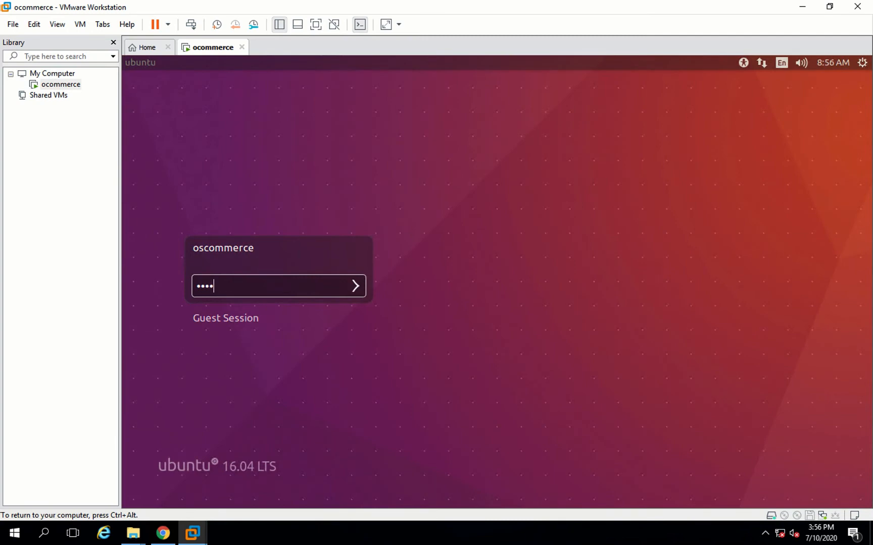
key("Return")
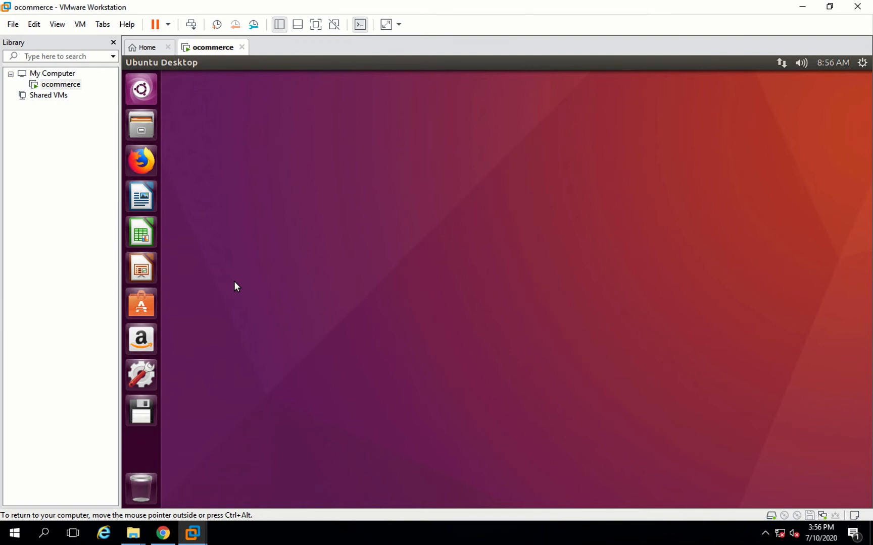
- Copy the Lab 200 guide URL from the host browser, open it in the guest's Firefox, and close the Lab Contents panel
left_click(142, 161)
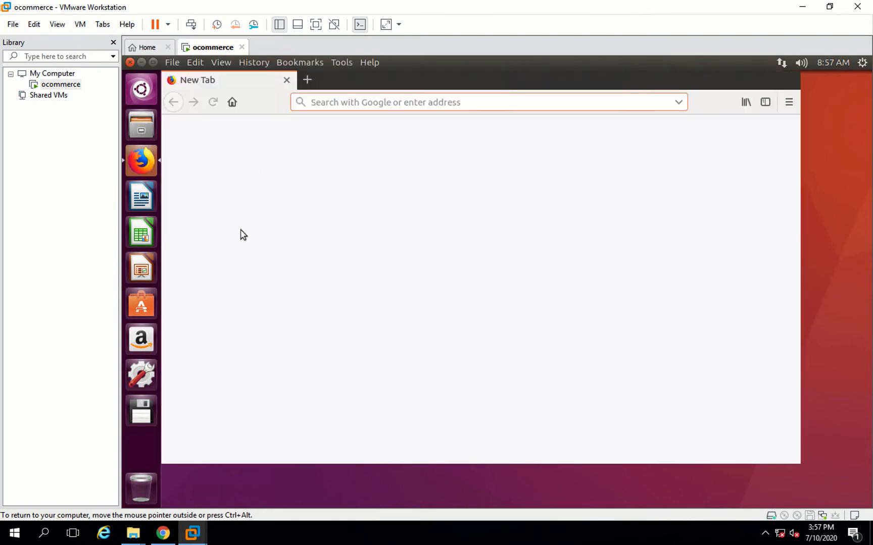
left_click(165, 534)
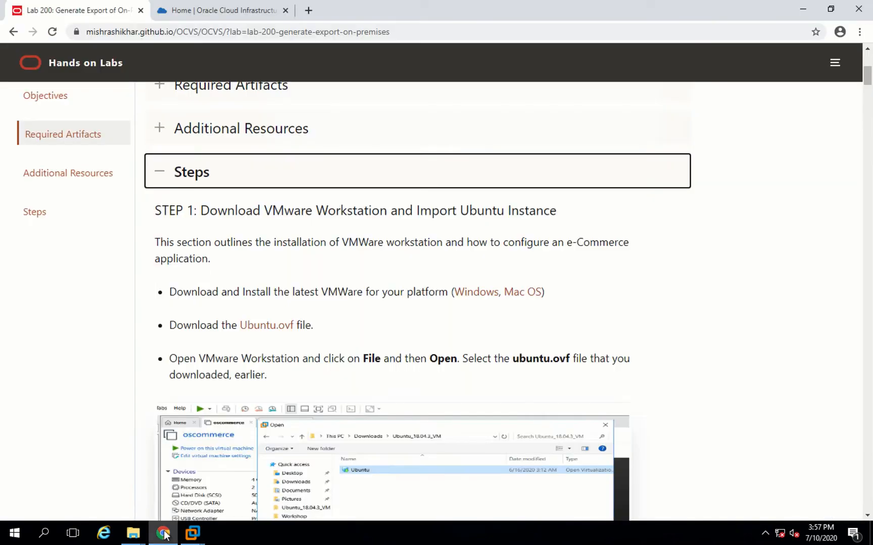
left_click(377, 31)
key("ctrl+c")
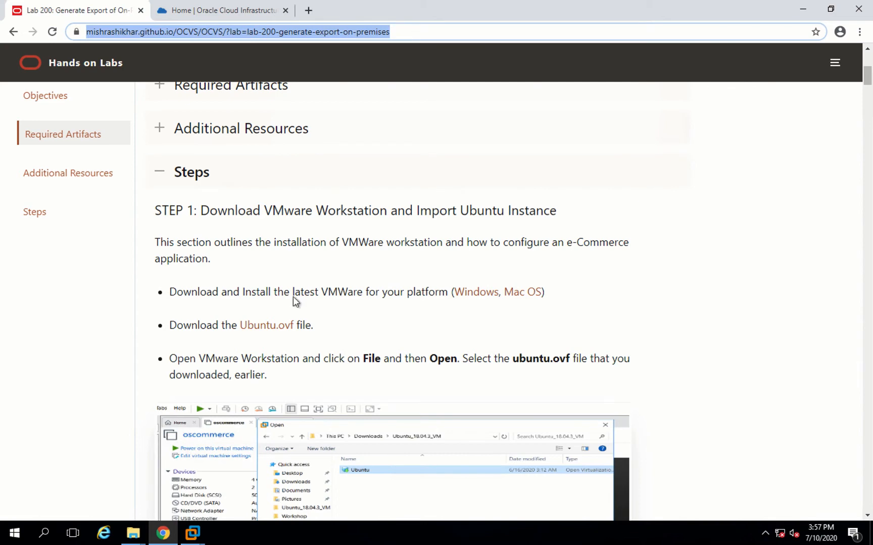
left_click(193, 535)
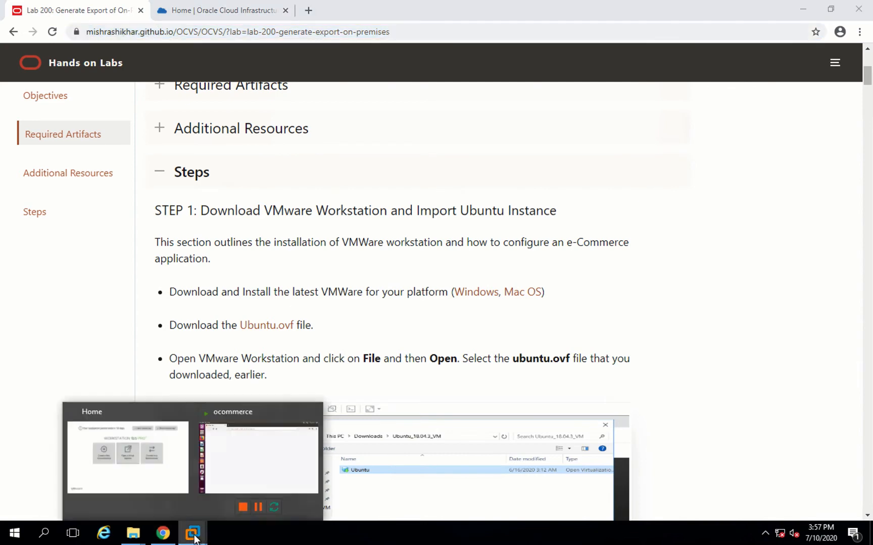
left_click(233, 478)
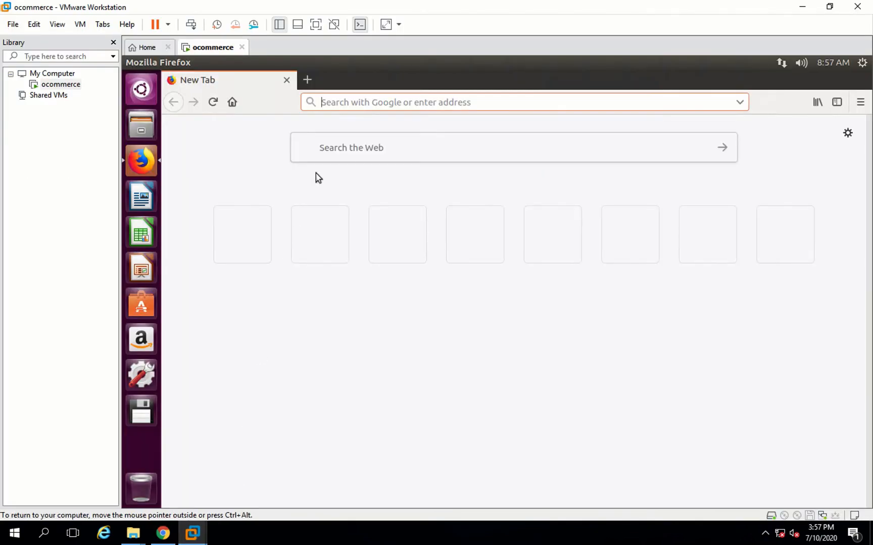
key("ctrl+v")
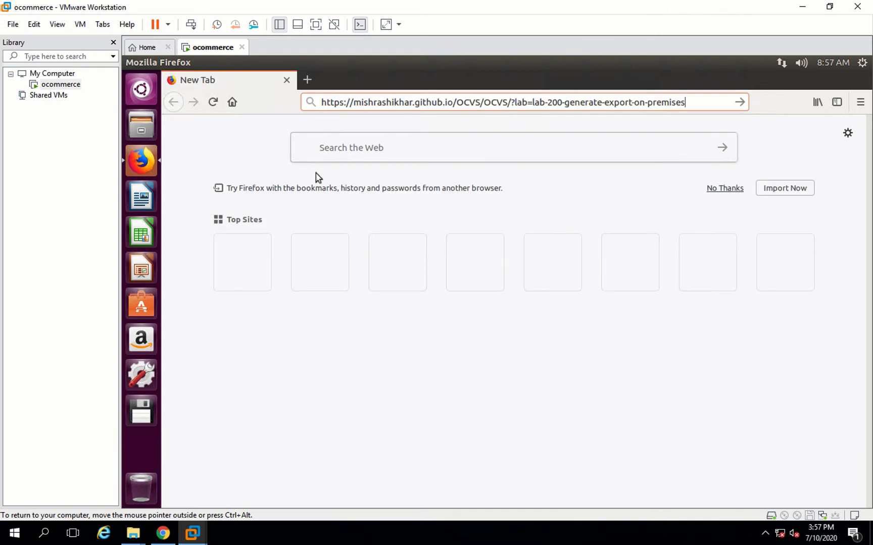
left_click(334, 172)
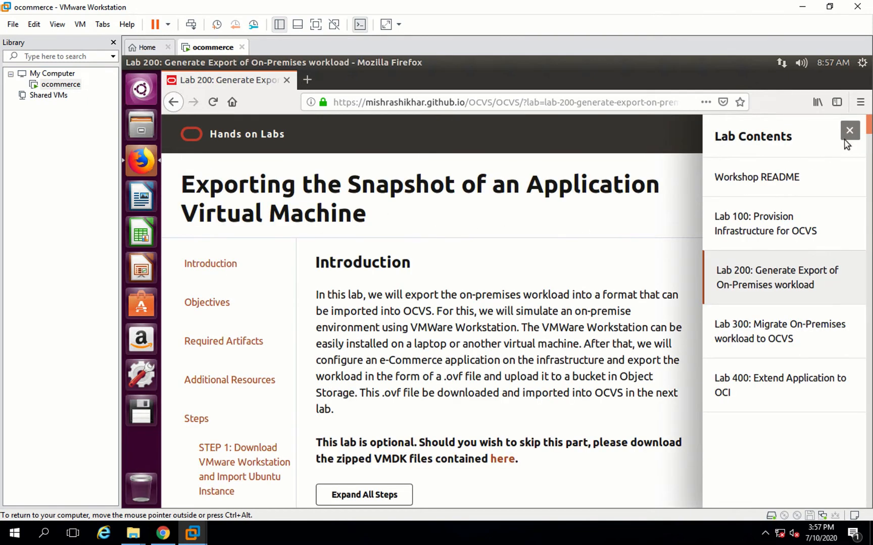
left_click(850, 132)
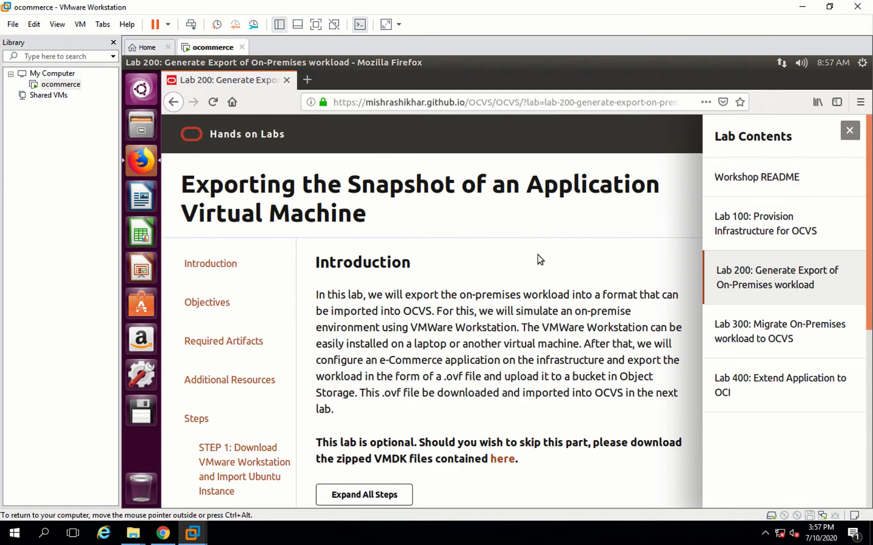
- Search the guest's applications for ter and launch Terminal
left_click(147, 93)
type("ter")
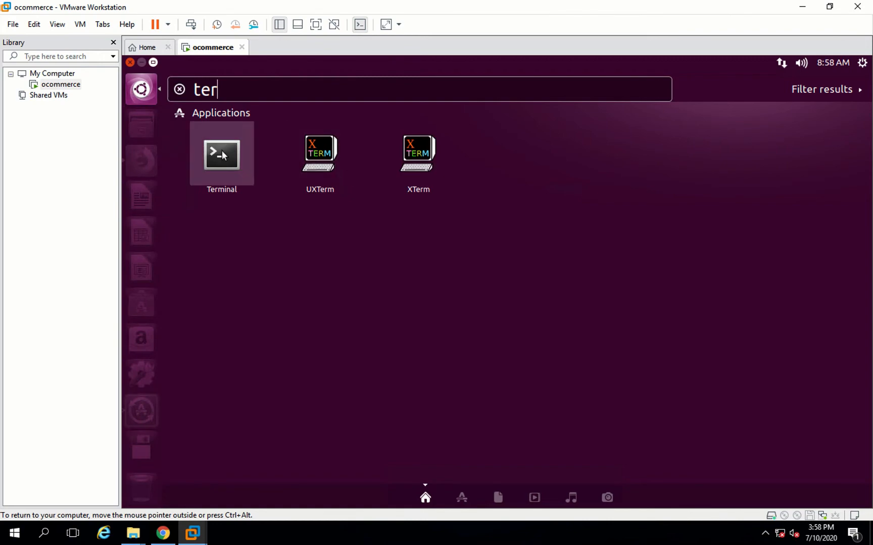
left_click(222, 150)
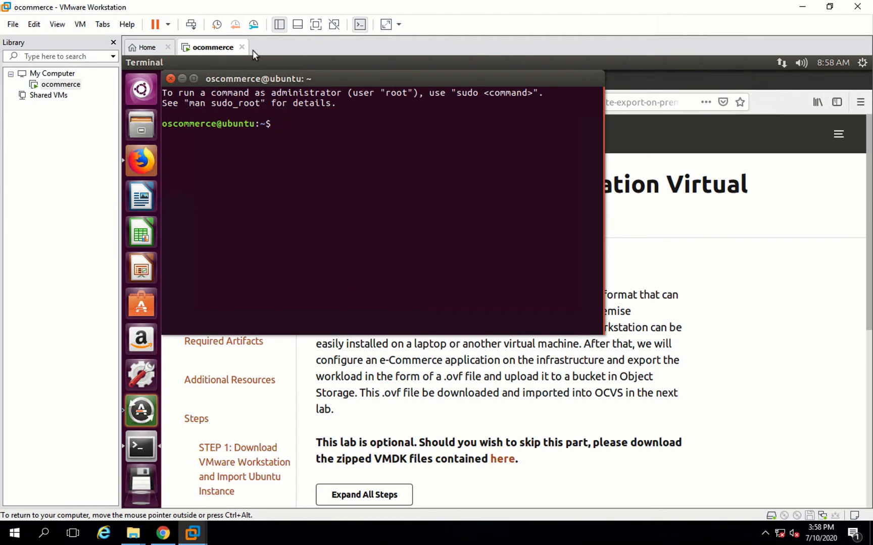
- Hide the VMware Library sidebar and move the Terminal window to the right side of the guest desktop
left_click(114, 43)
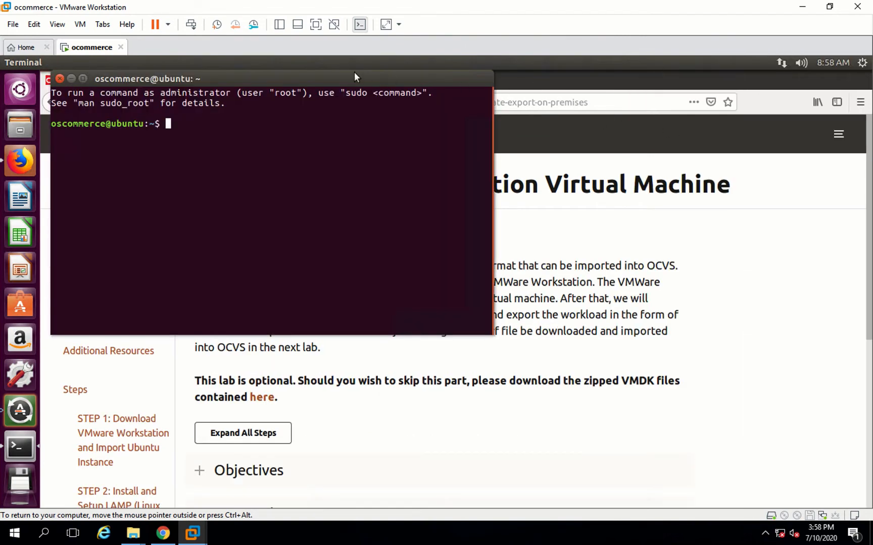
left_click_drag(277, 78, 676, 74)
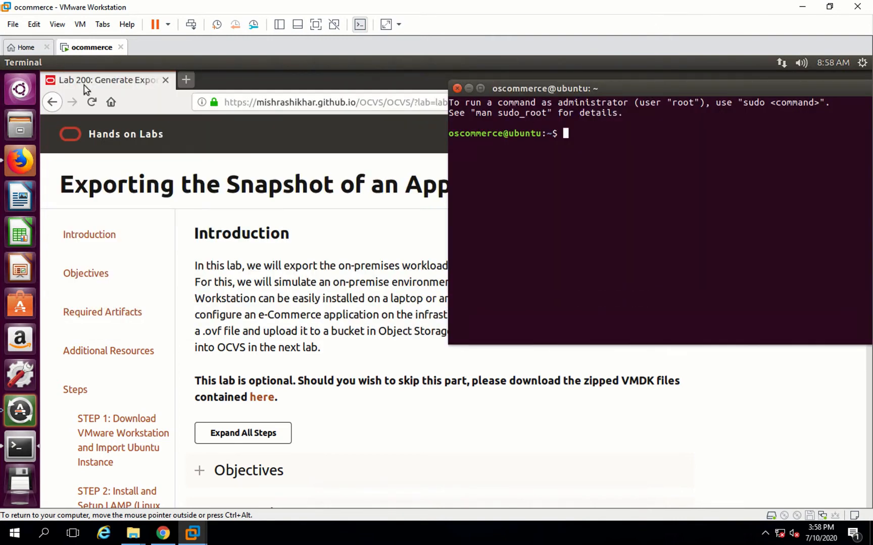
mouse_move(43, 61)
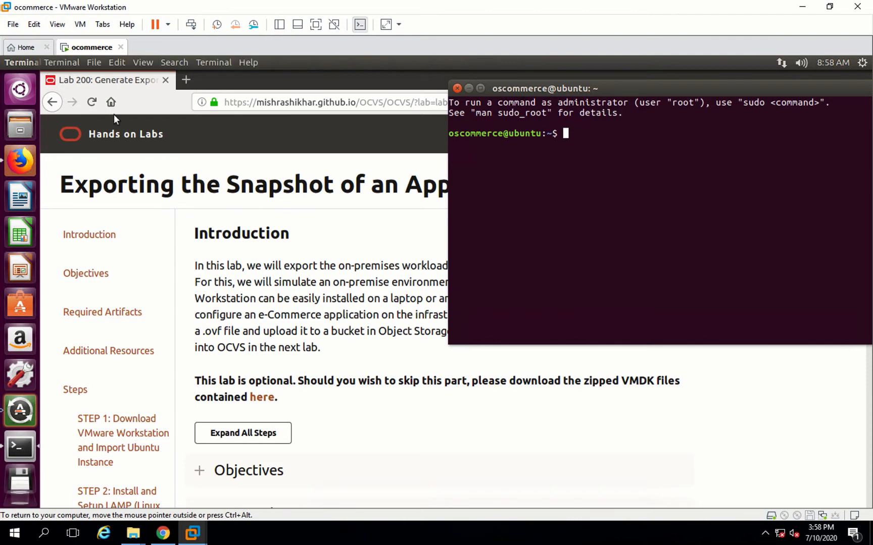
- Arrange the Firefox and Terminal windows side by side, resizing both to fit the guest desktop
left_click(19, 62)
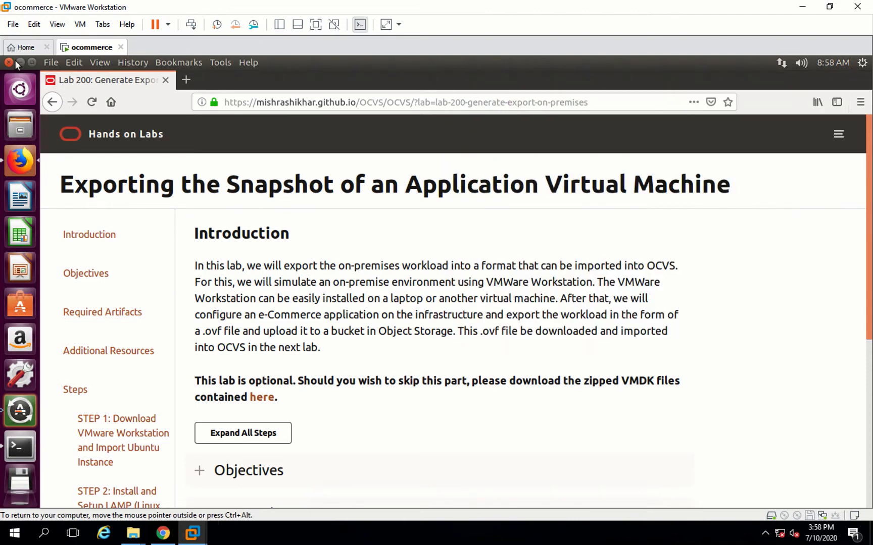
left_click(33, 62)
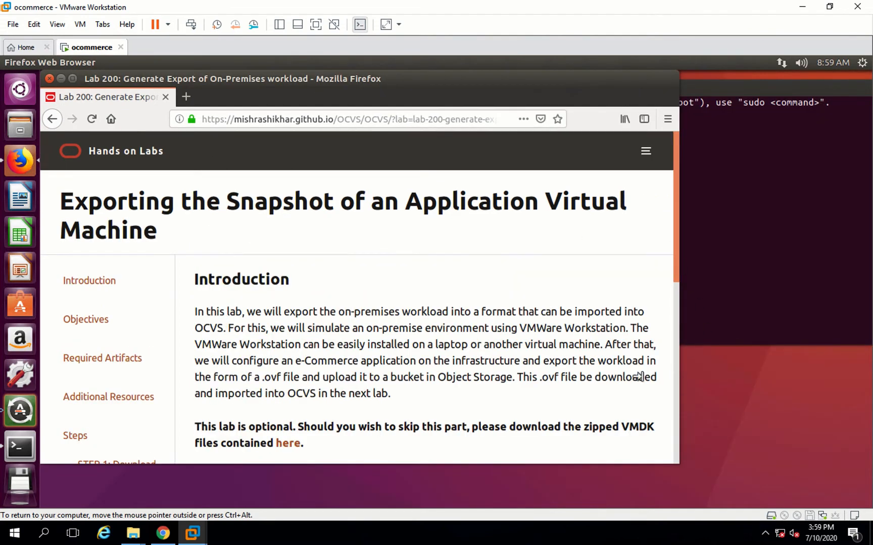
left_click_drag(677, 379, 509, 393)
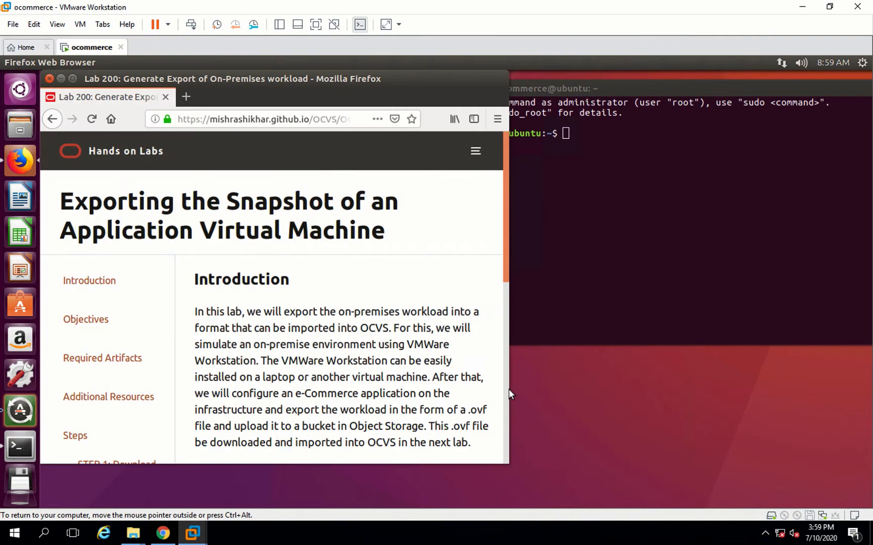
left_click(643, 227)
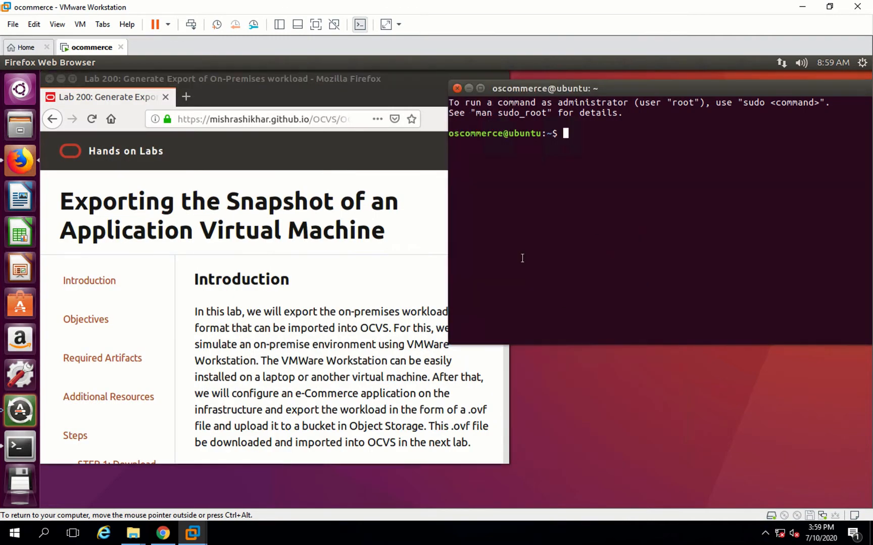
left_click(273, 338)
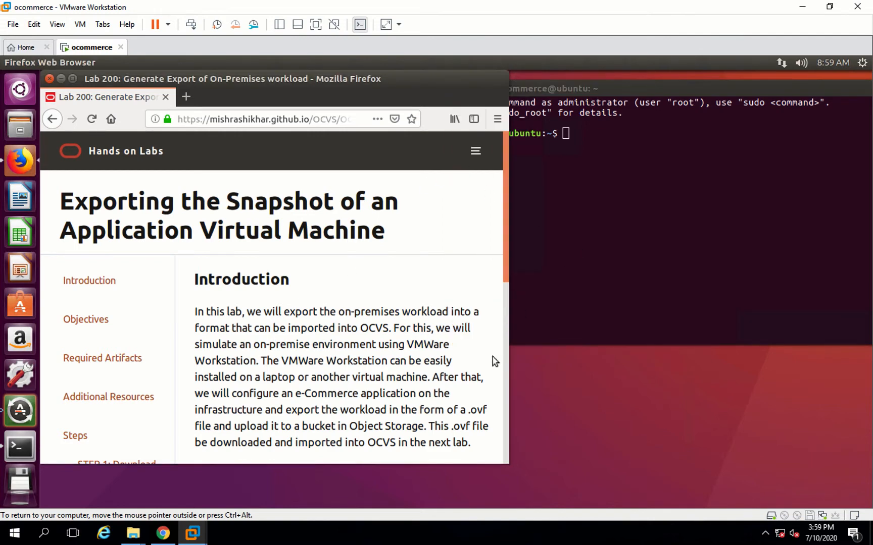
left_click_drag(508, 353, 444, 353)
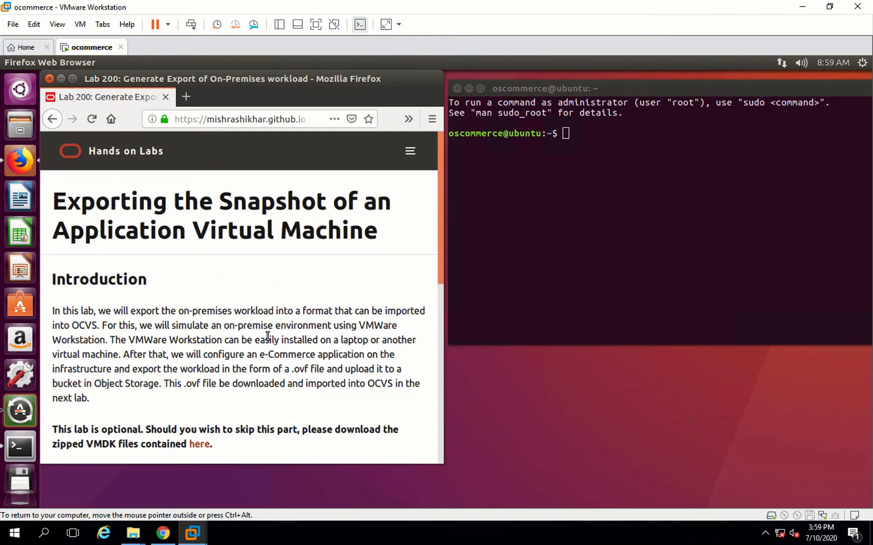
scroll(268, 340, "down", 1)
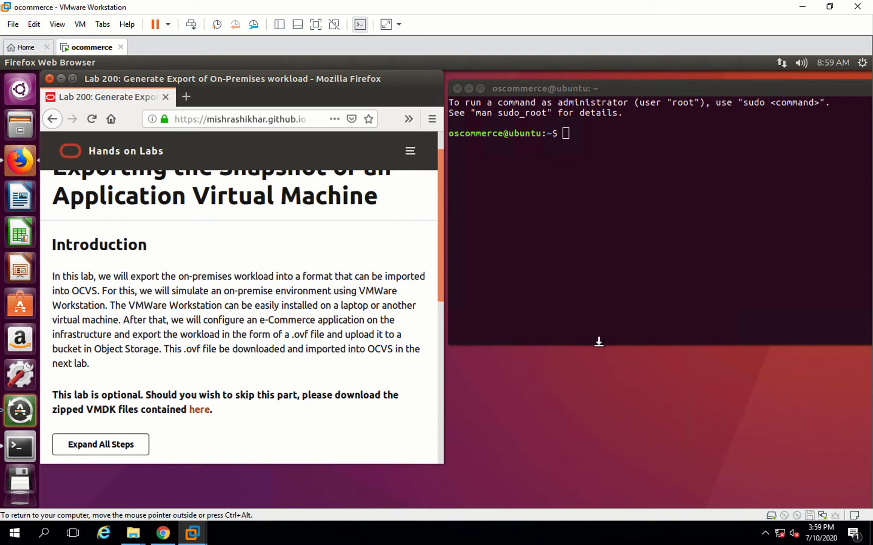
left_click_drag(599, 342, 585, 504)
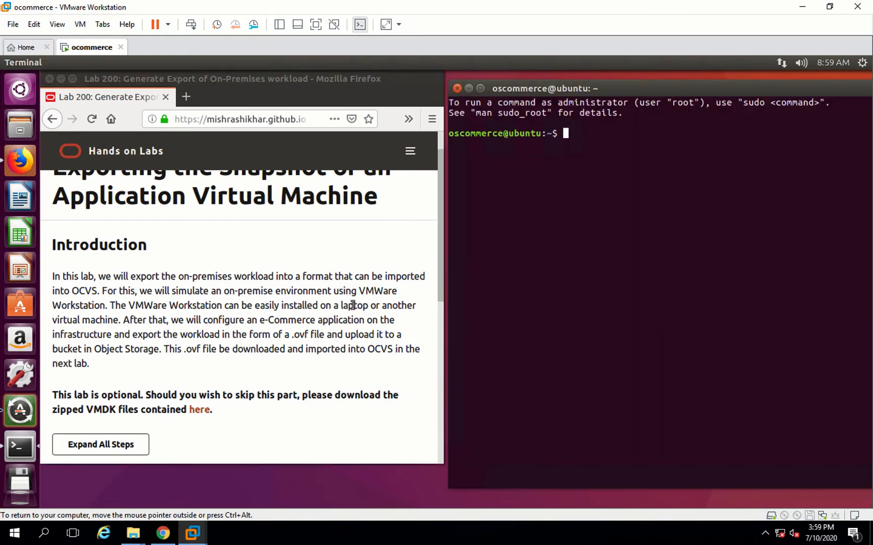
left_click_drag(569, 85, 565, 72)
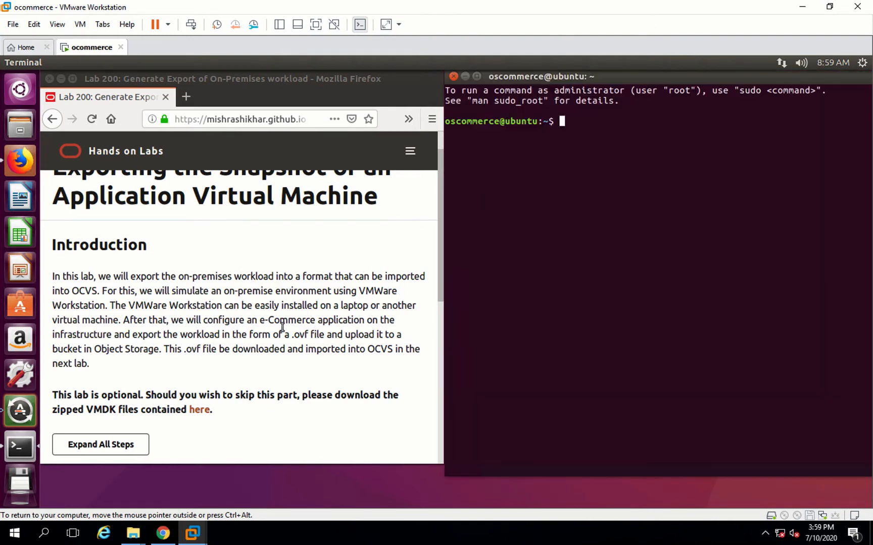
left_click(313, 403)
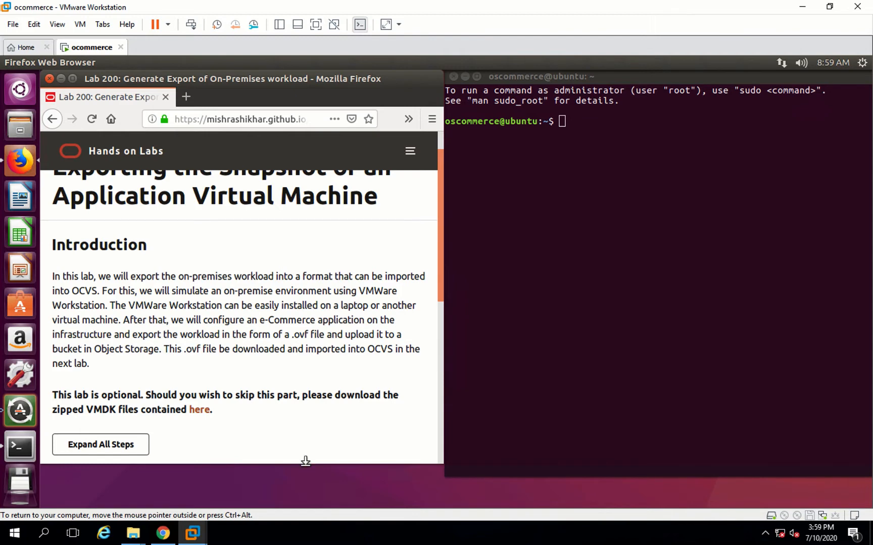
- Expand the guide's Steps section and scroll down to the MySQL installation instructions
key("End")
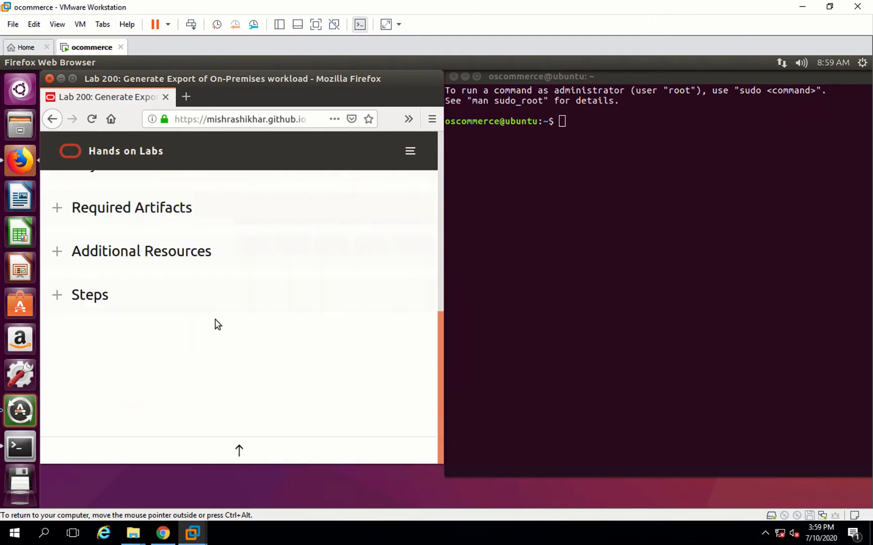
left_click(77, 297)
left_click(59, 296)
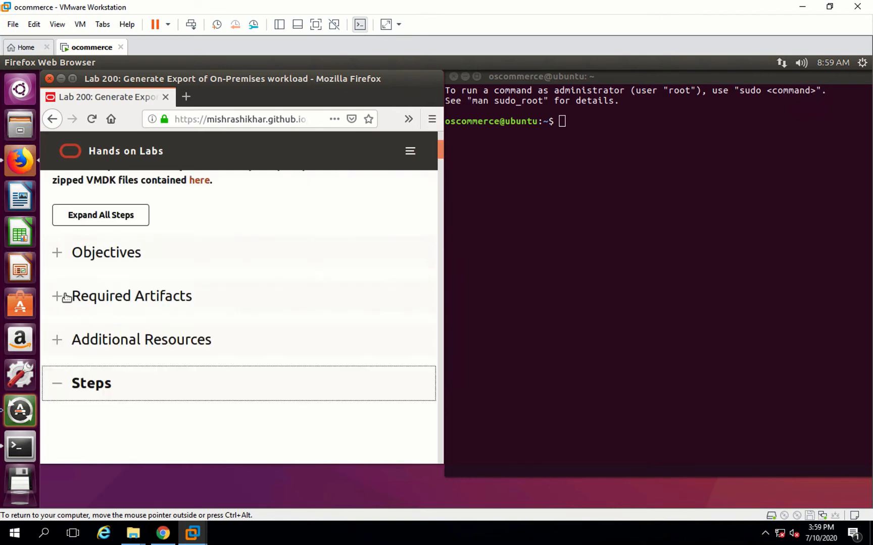
scroll(172, 345, "down", 3)
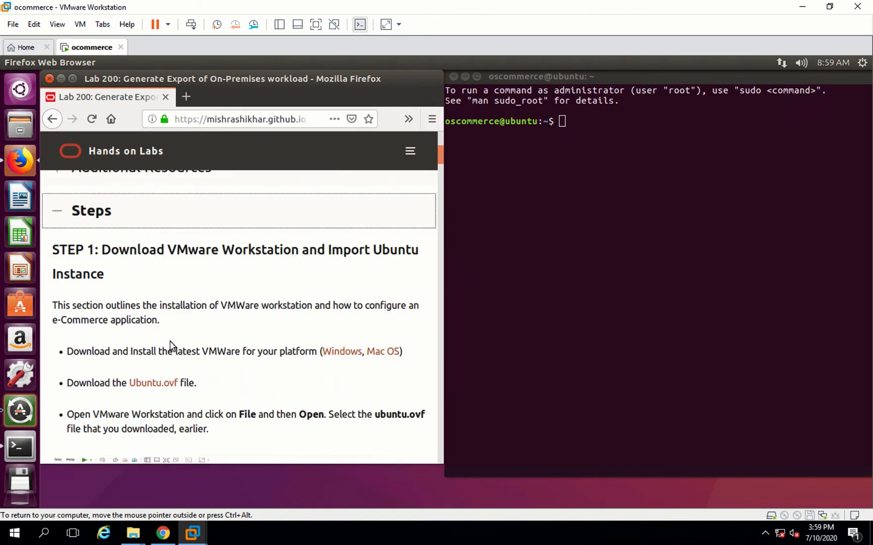
scroll(170, 345, "down", 3)
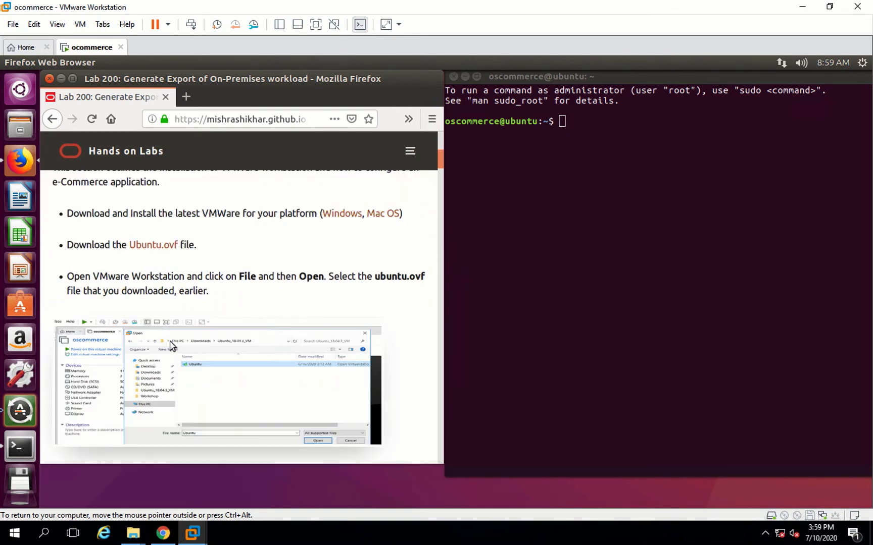
scroll(171, 344, "down", 2)
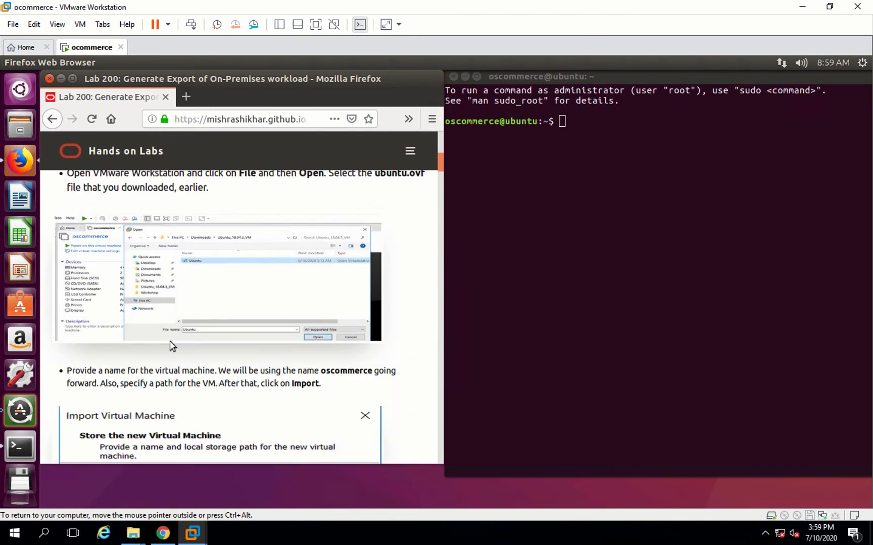
scroll(172, 345, "down", 2)
scroll(172, 345, "down", 9)
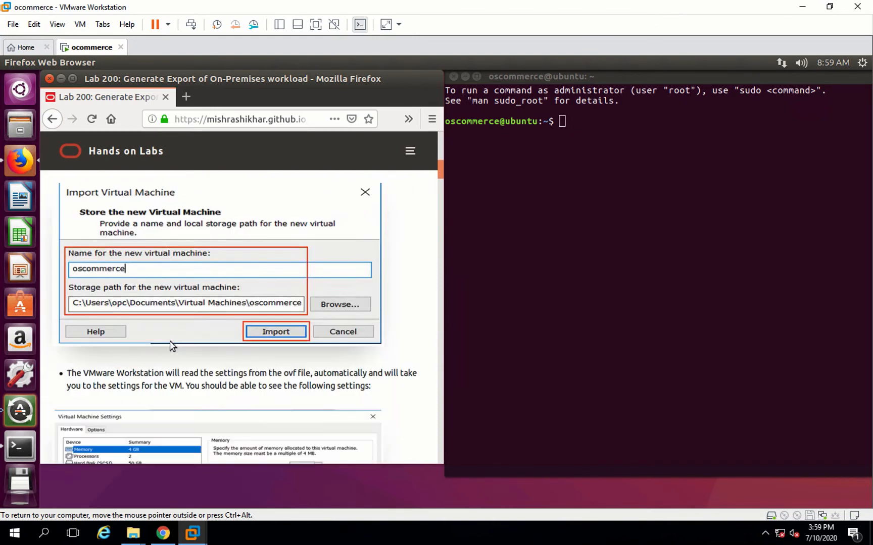
scroll(171, 346, "down", 10)
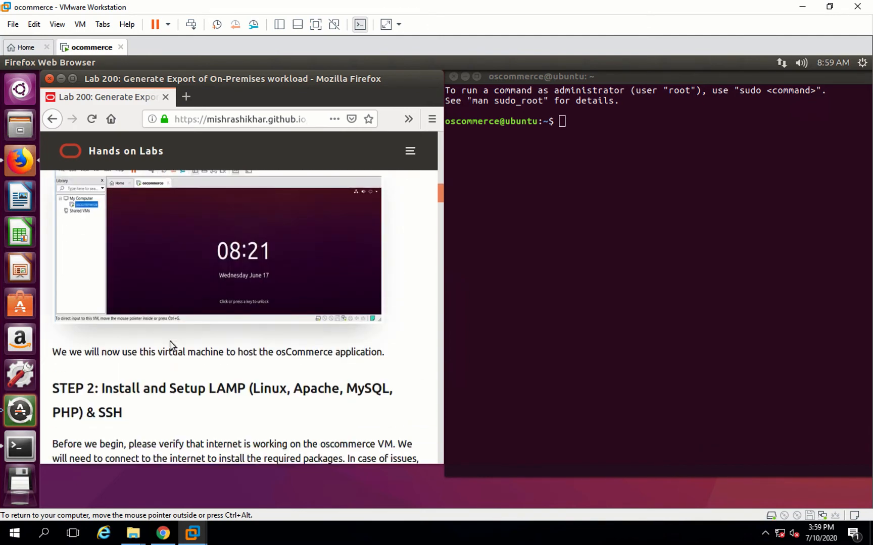
scroll(170, 340, "down", 2)
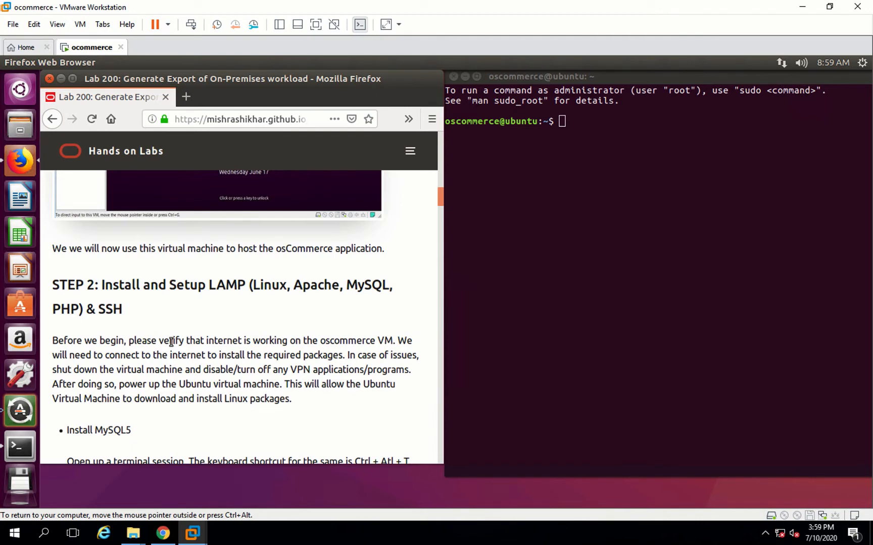
scroll(169, 364, "down", 1)
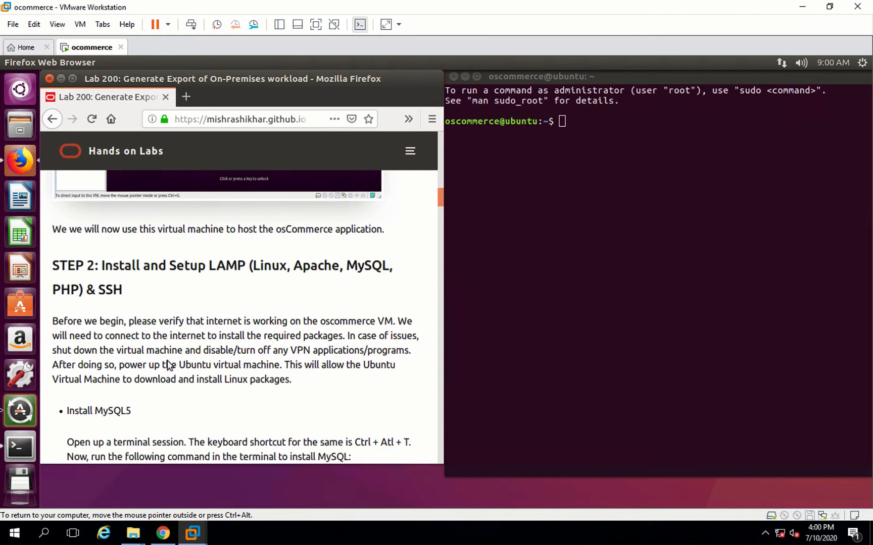
scroll(169, 365, "down", 1)
scroll(169, 362, "down", 5)
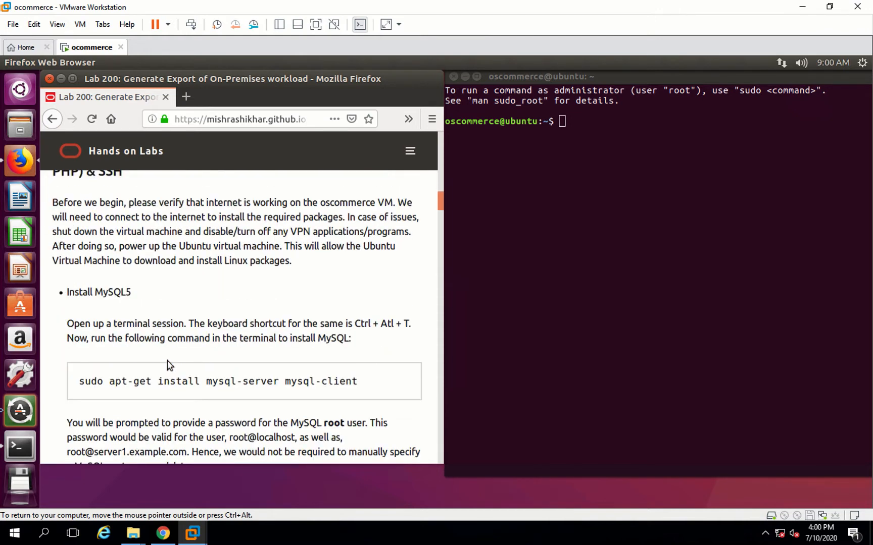
- Select the sudo apt-get install mysql-server mysql-client command in the guide
triple_click(75, 382)
key("ctrl+c")
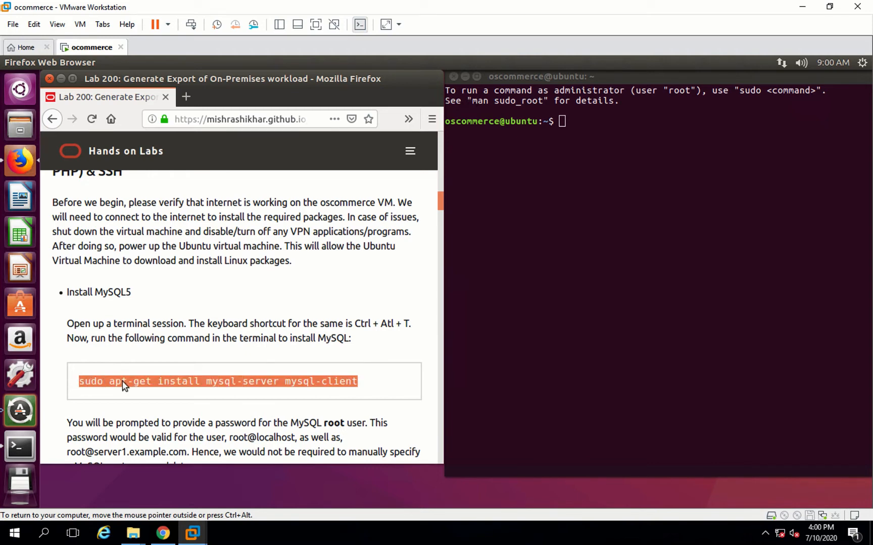
key("super")
key("BackSpace")
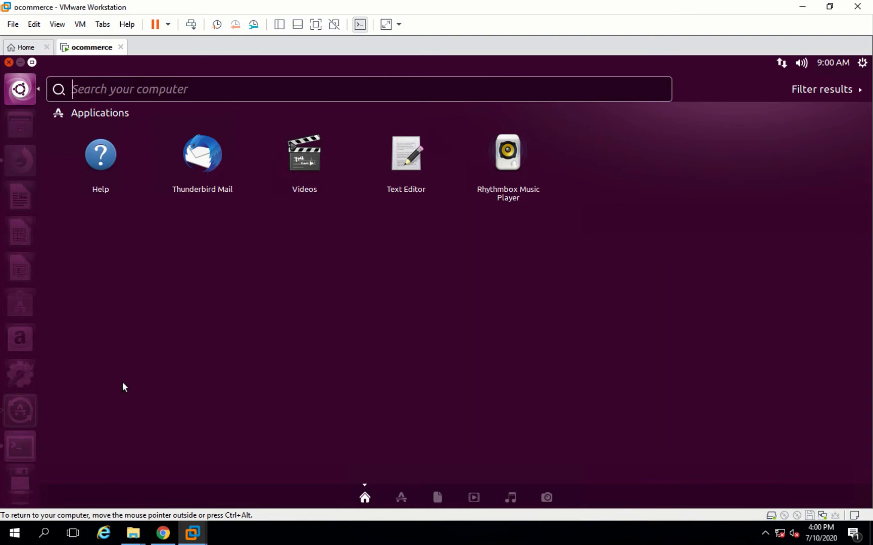
key("Escape")
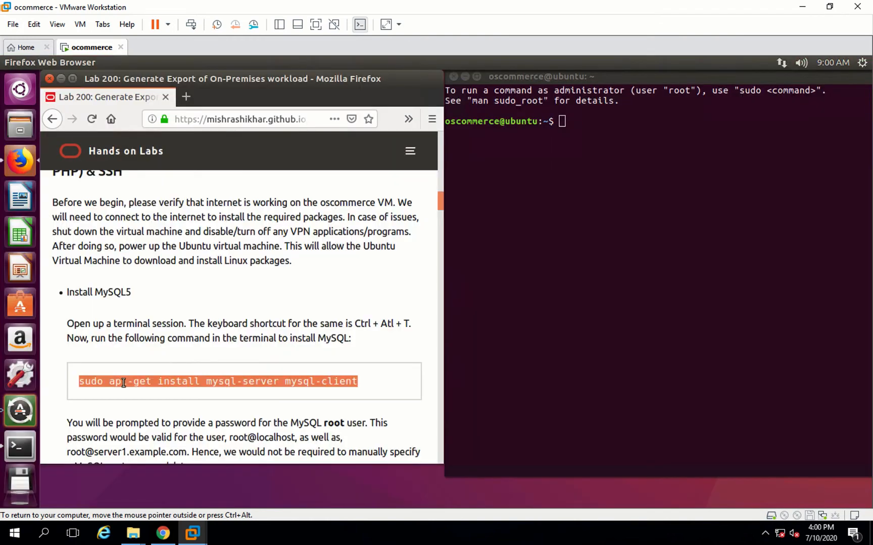
- Paste the MySQL install command into Terminal and run it
left_click(589, 180)
right_click(588, 178)
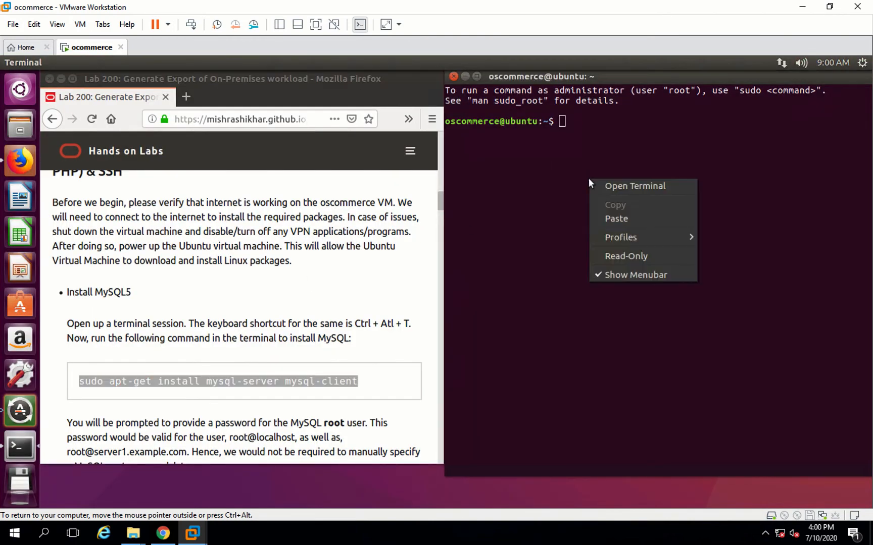
left_click(606, 219)
key("Return")
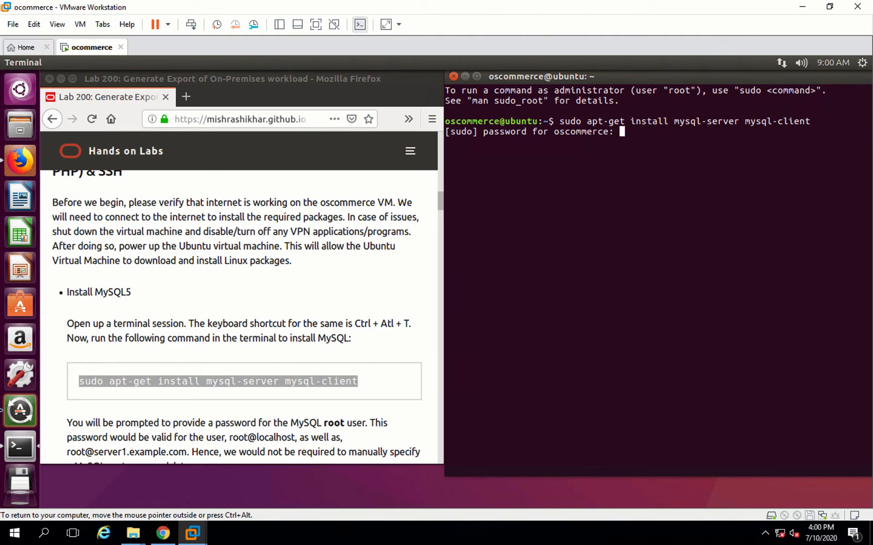
- Submit the sudo password and confirm the MySQL package installation with y
key("Return")
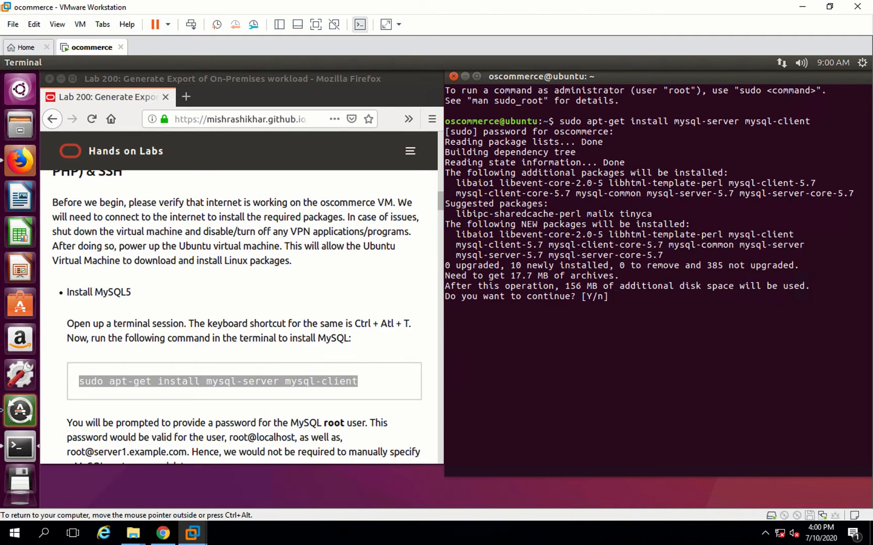
type("y")
key("Return")
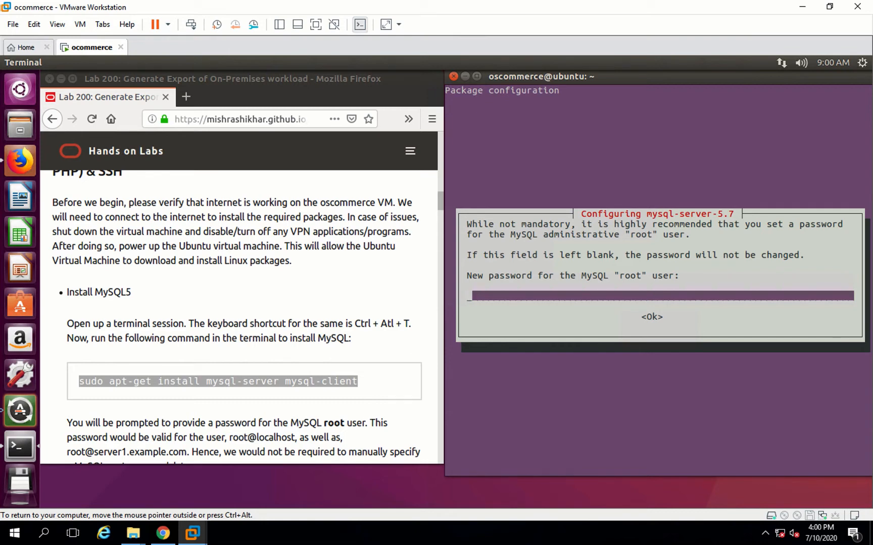
- Enter and repeat the new password for the MySQL root user in the mysql-server-5.7 configuration dialog
type("**********")
key("Return")
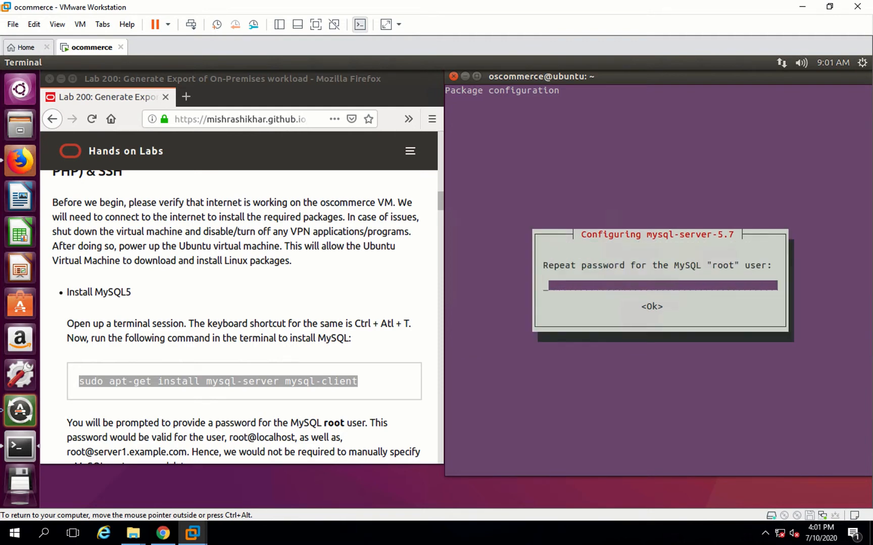
type("**********")
key("Return")
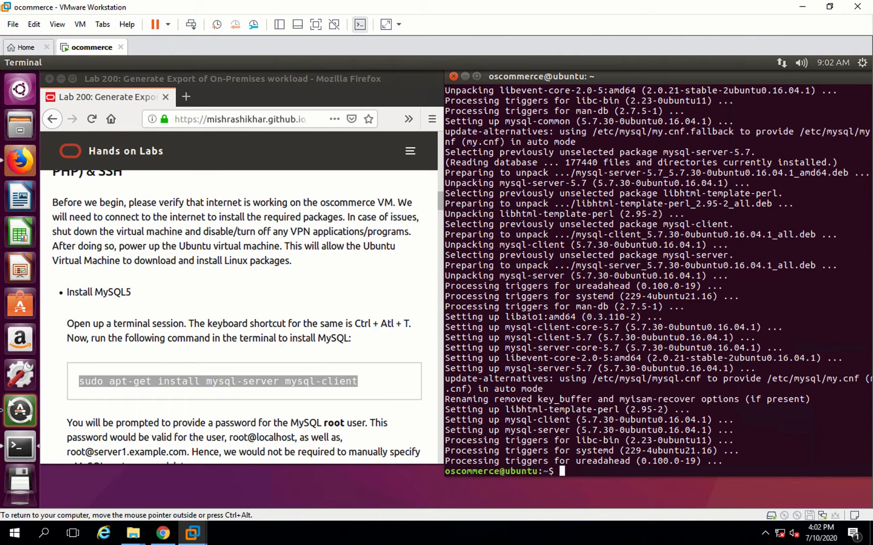
key("Return")
key("Return")
key("Return")
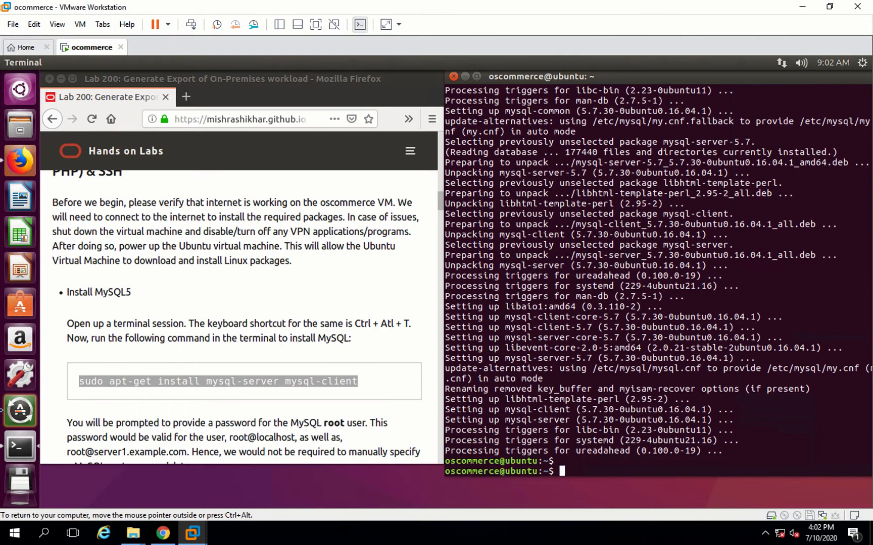
- Copy the mysql_secure_installation command from the guide and run it in Terminal
left_click(233, 404)
scroll(232, 404, "down", 1)
scroll(232, 404, "down", 2)
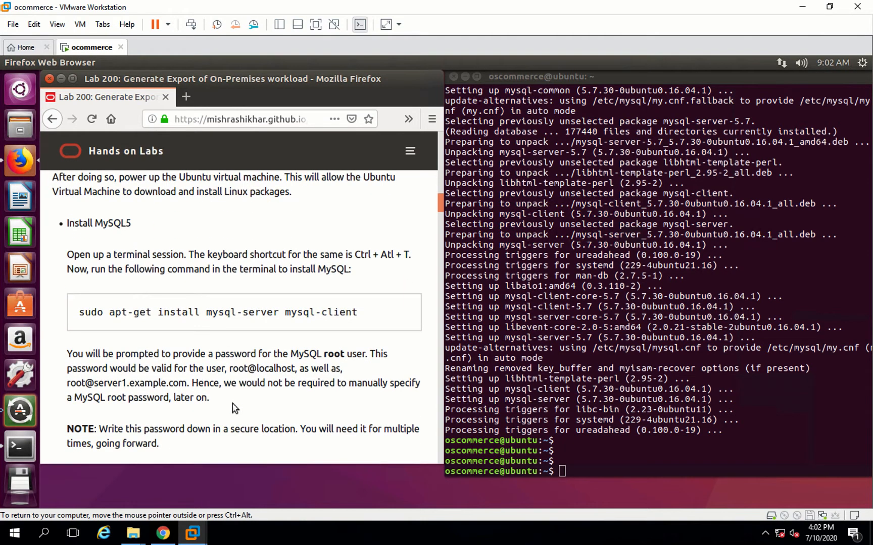
scroll(233, 403, "down", 1)
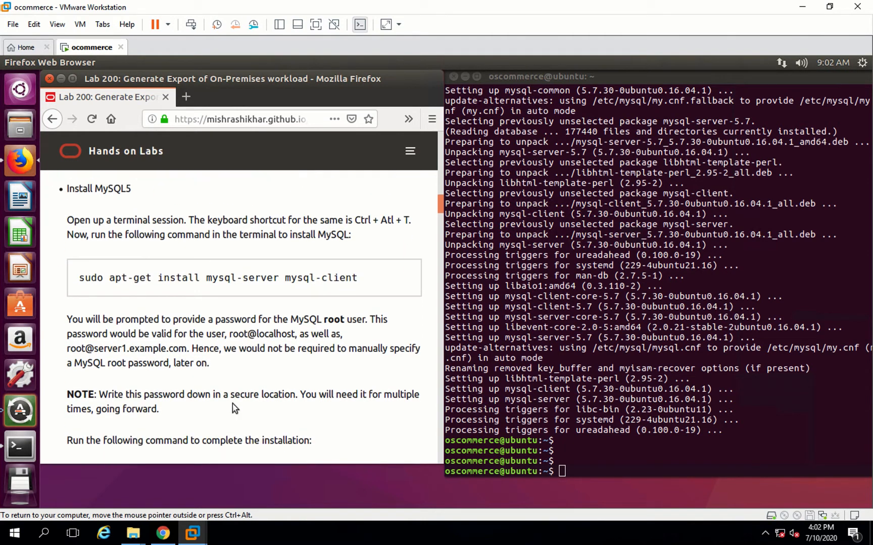
scroll(232, 403, "down", 1)
scroll(234, 404, "down", 1)
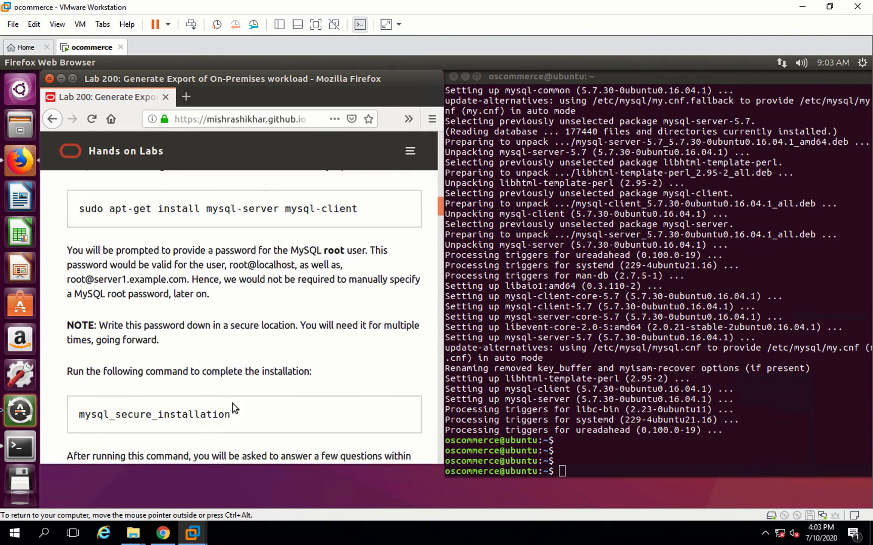
double_click(77, 419)
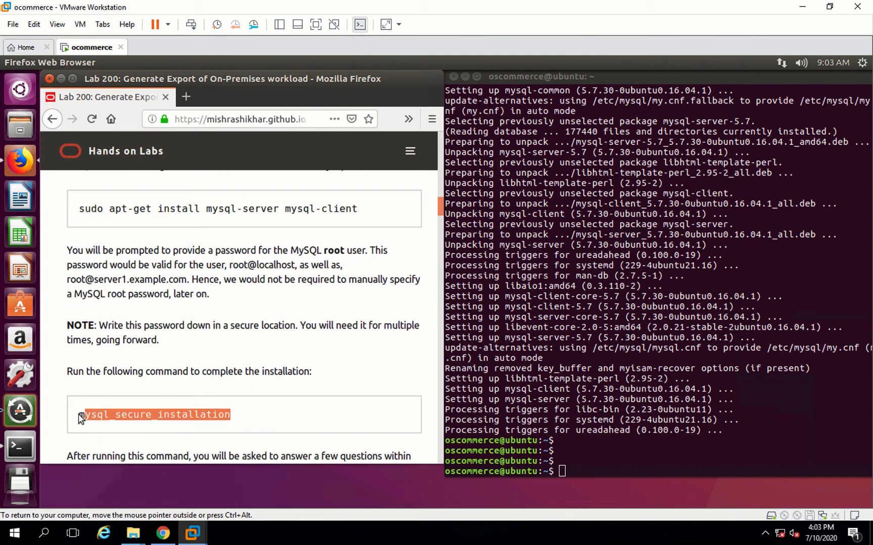
right_click(605, 448)
left_click(623, 385)
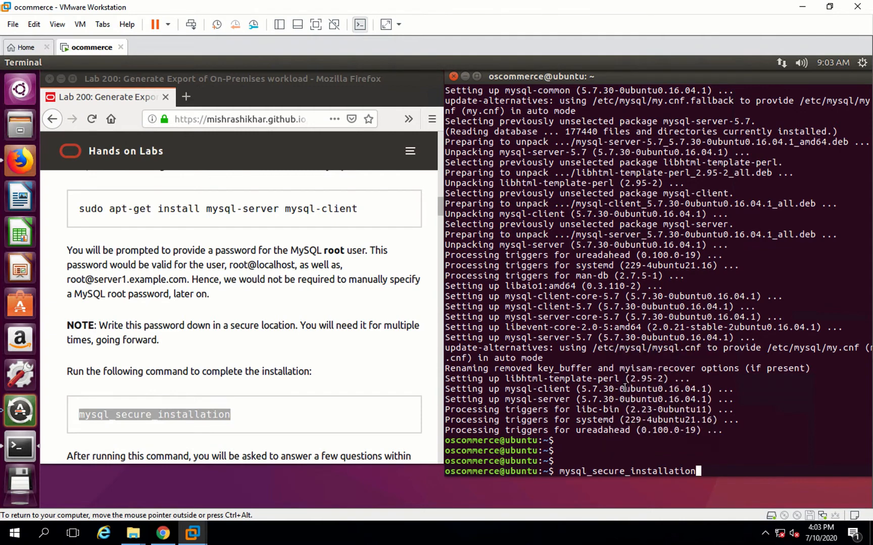
key("Return")
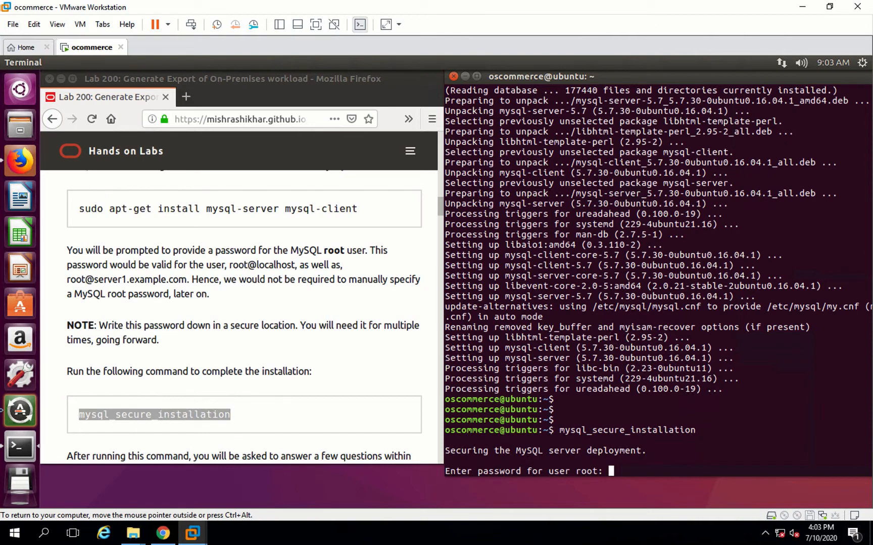
- Enter the MySQL root password, decline the VALIDATE PASSWORD plugin with n, and keep the root password with n
key("Return")
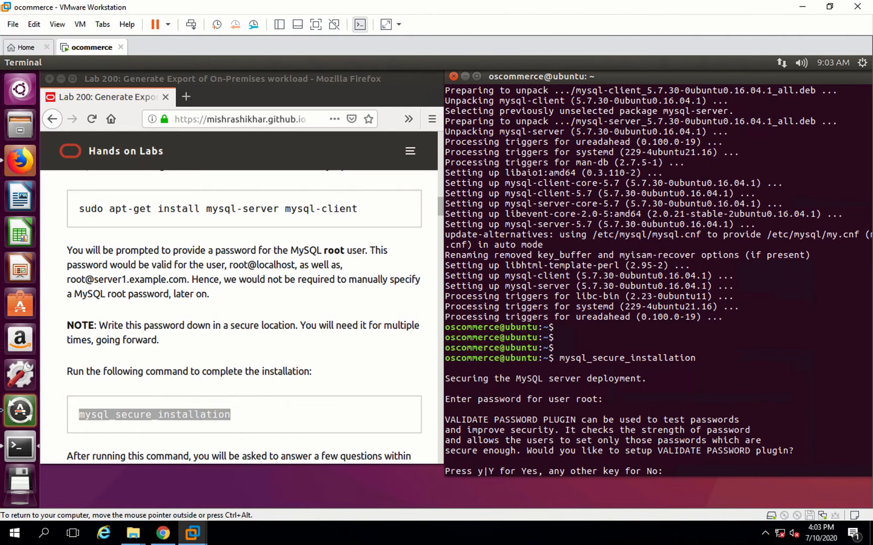
type("n")
key("Return")
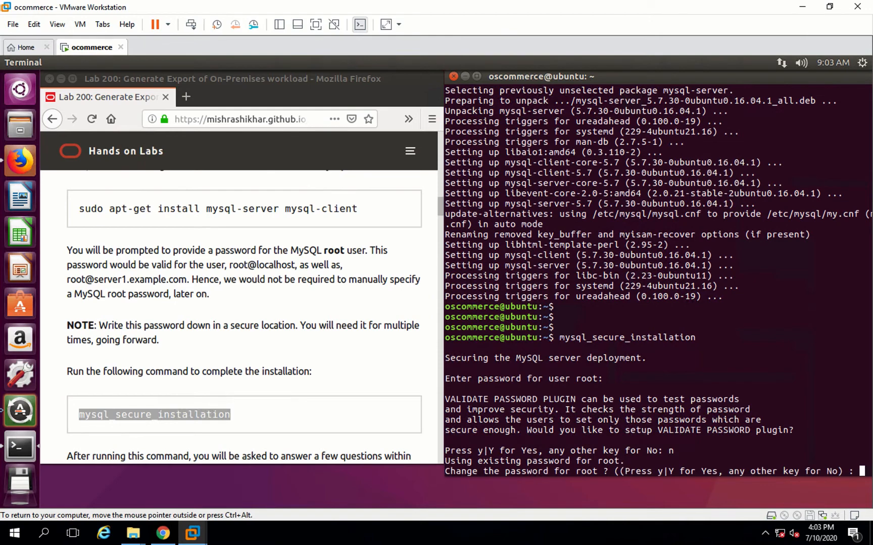
type("n")
key("Return")
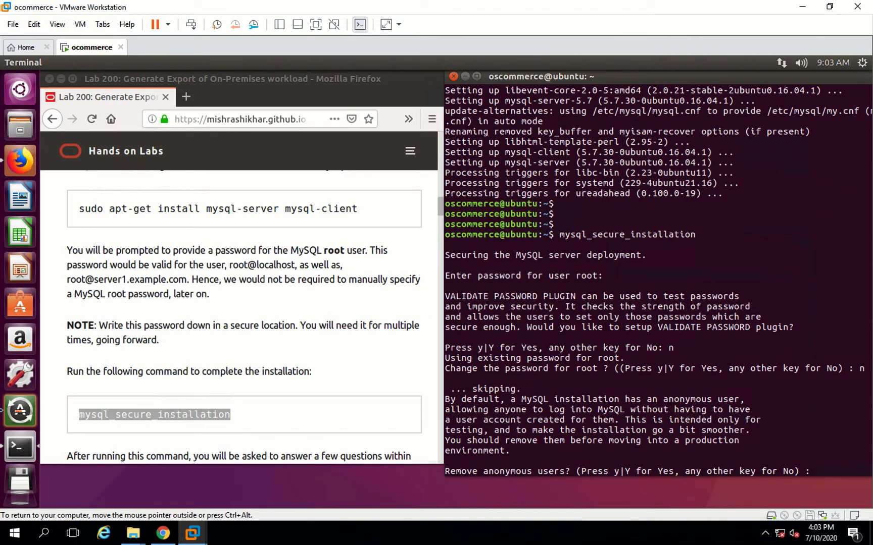
- Answer y to remove anonymous users, disallow remote root login, remove the test database, and reload privilege tables
type("y")
key("Return")
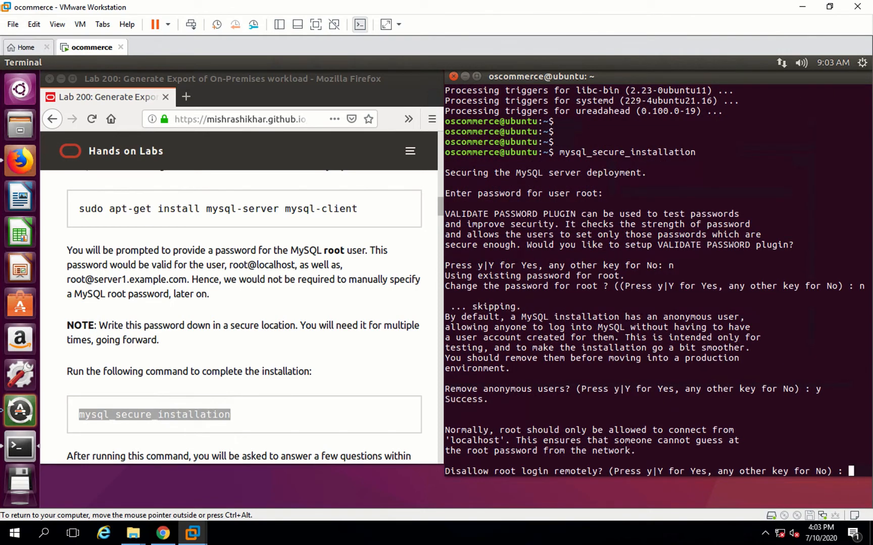
type("y")
key("Return")
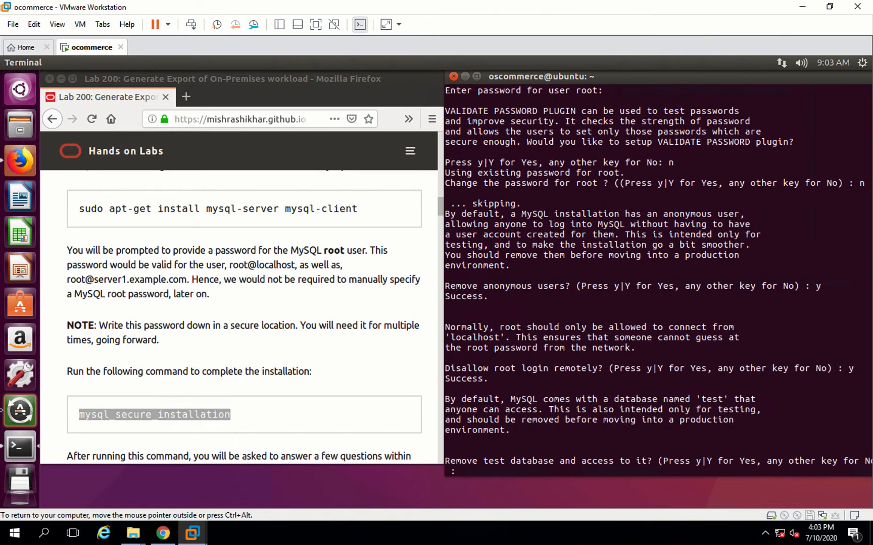
type("y")
key("Return")
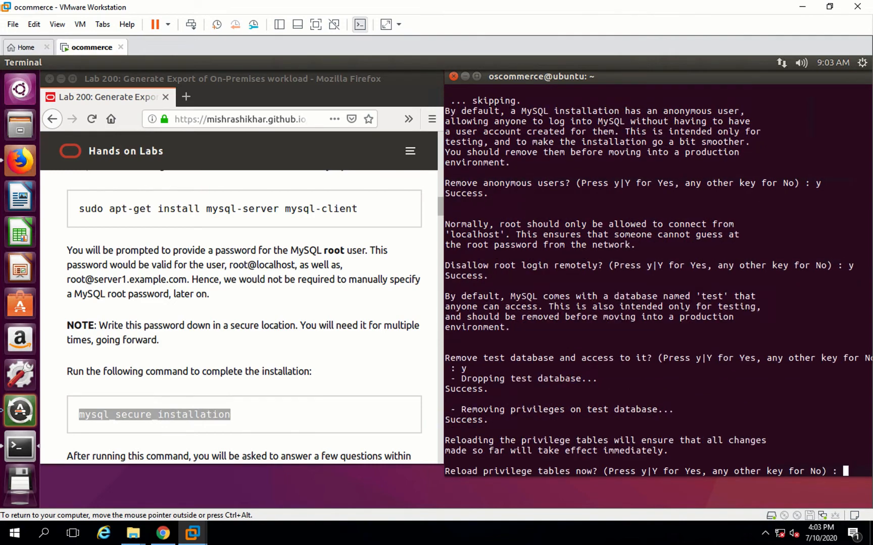
type("y")
key("Return")
key("Return")
key("Return")
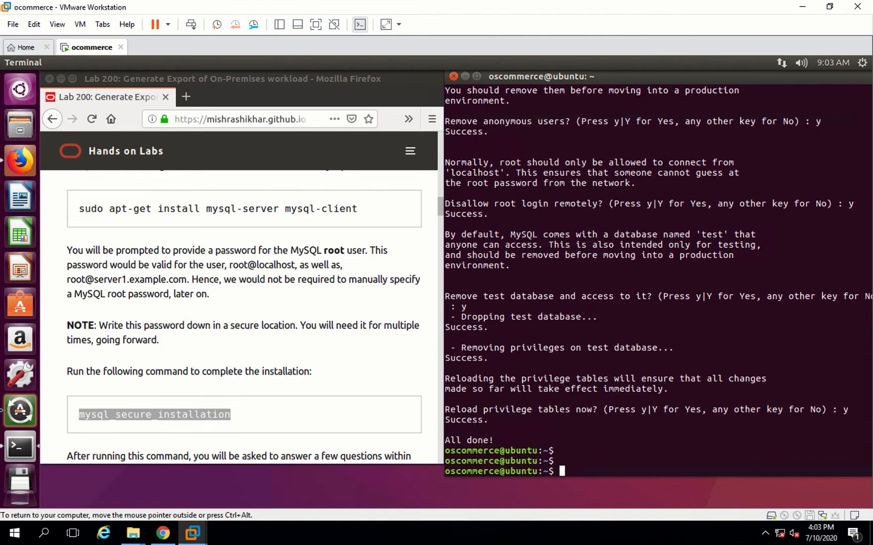
- Copy the sudo apt-get install apache2 command from the guide, run it in Terminal, and confirm with y
left_click(286, 437)
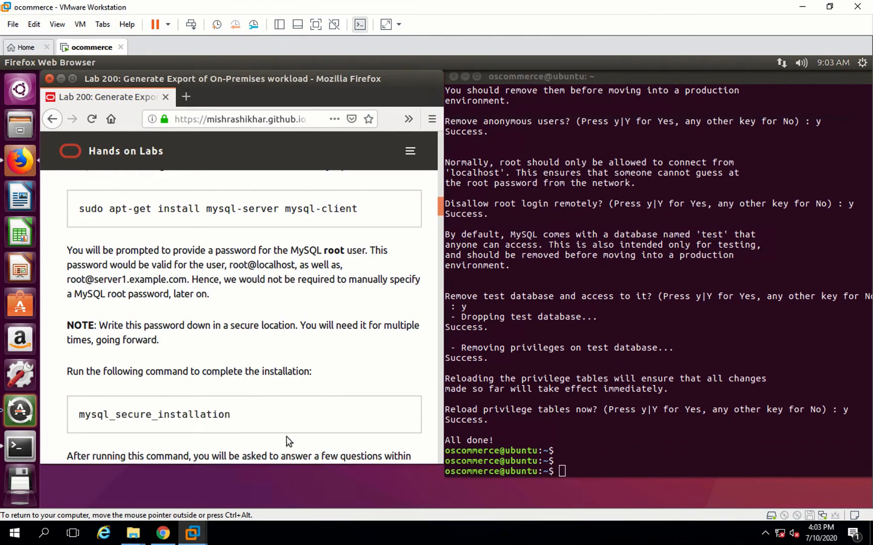
scroll(286, 437, "down", 2)
scroll(286, 437, "down", 2)
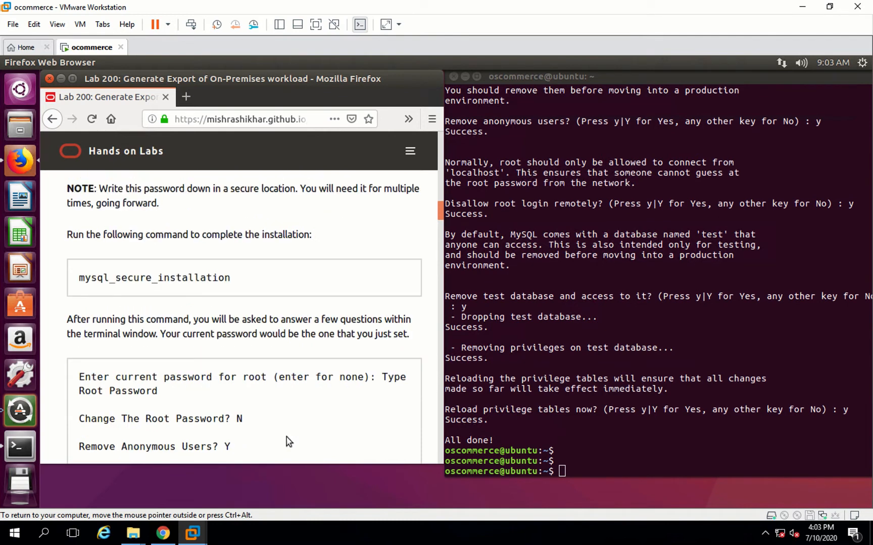
scroll(286, 437, "down", 2)
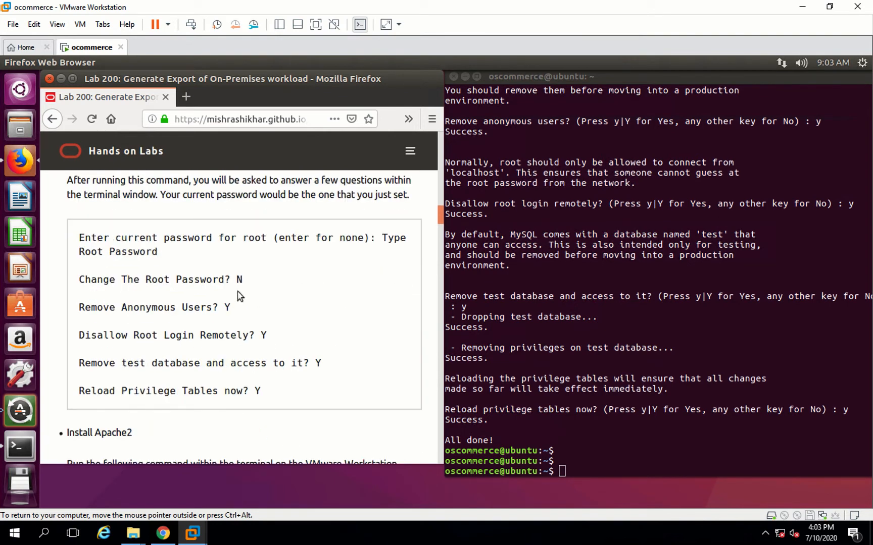
scroll(235, 301, "down", 2)
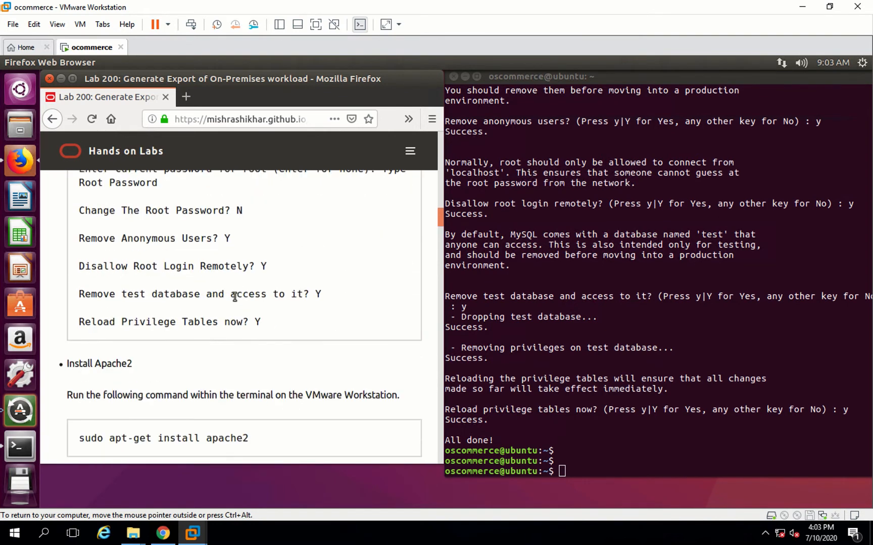
scroll(235, 297, "down", 1)
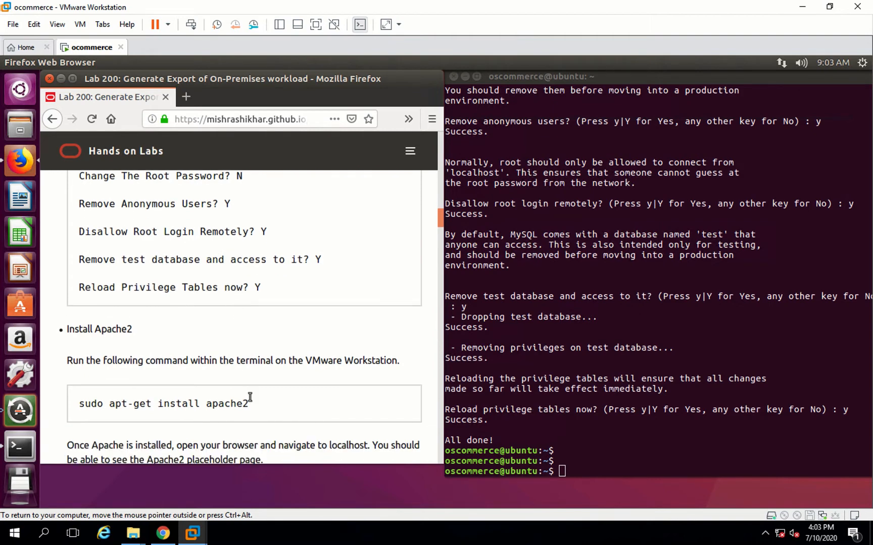
triple_click(78, 405)
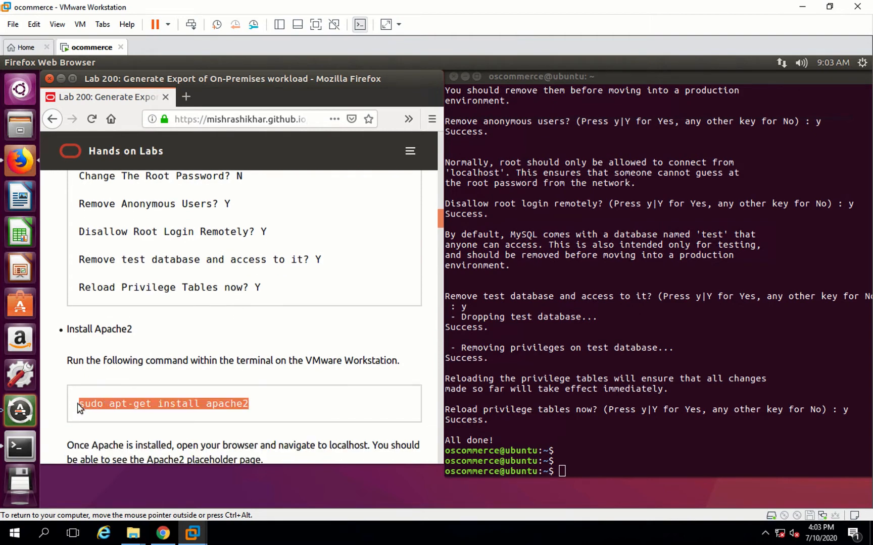
left_click(575, 460)
right_click(576, 459)
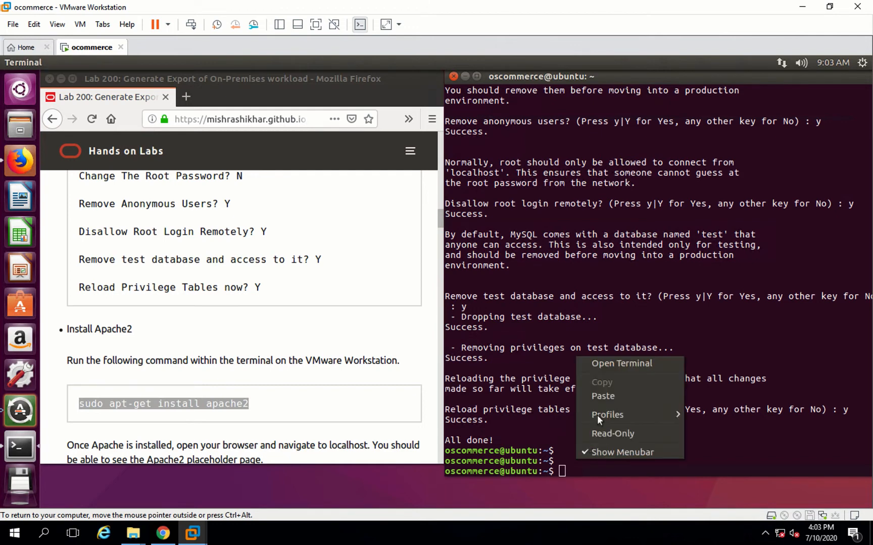
left_click(599, 392)
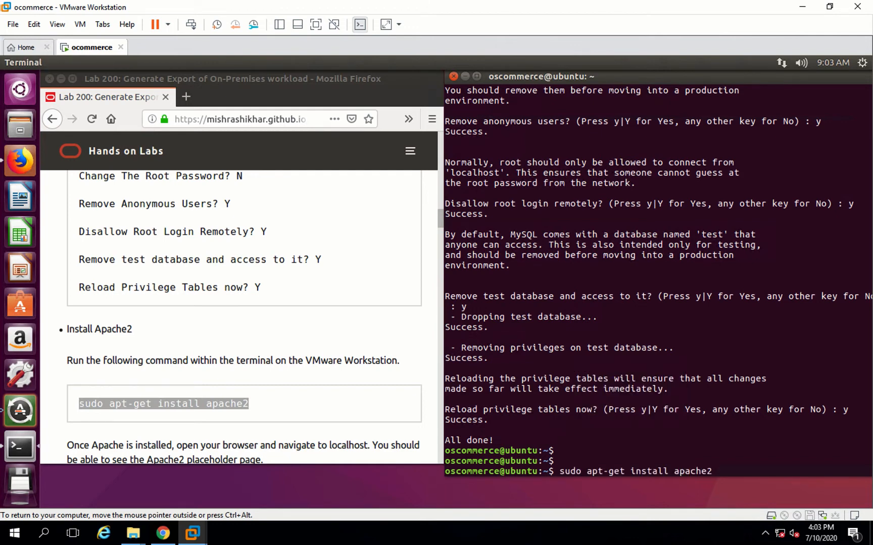
key("Return")
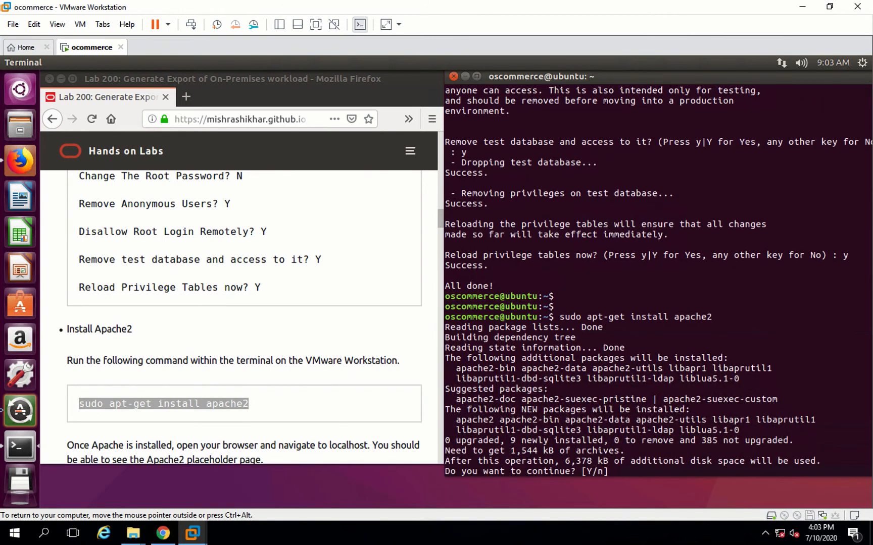
type("y")
key("Return")
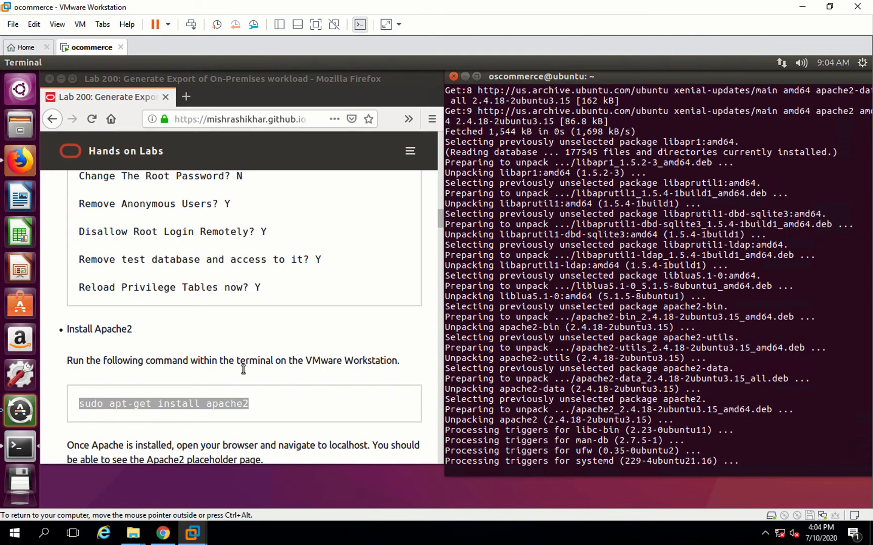
- Scroll the guide down to the Install PHP7 section
scroll(254, 422, "down", 3)
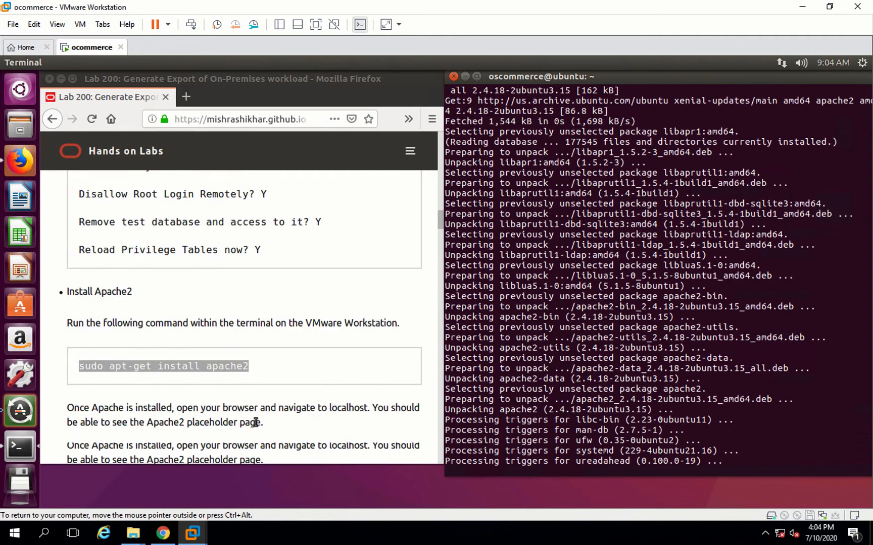
scroll(255, 425, "down", 3)
scroll(255, 426, "down", 10)
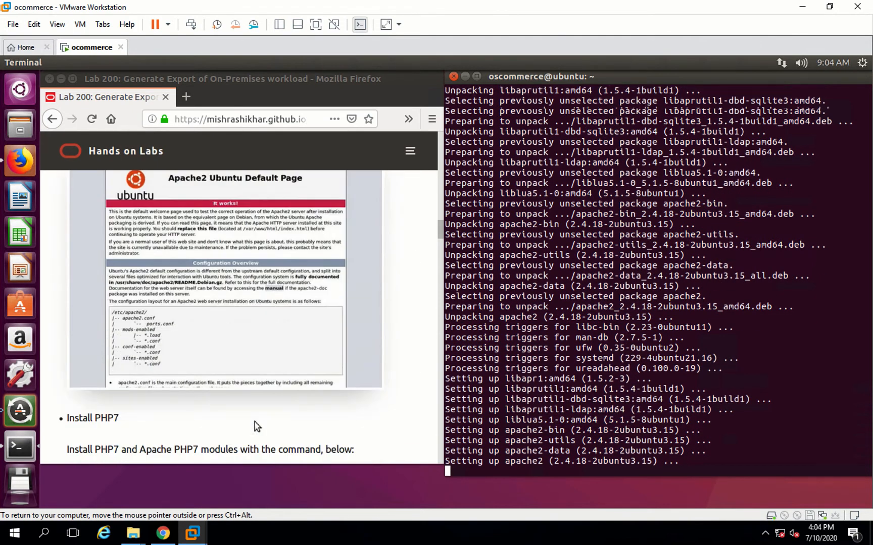
scroll(255, 426, "down", 4)
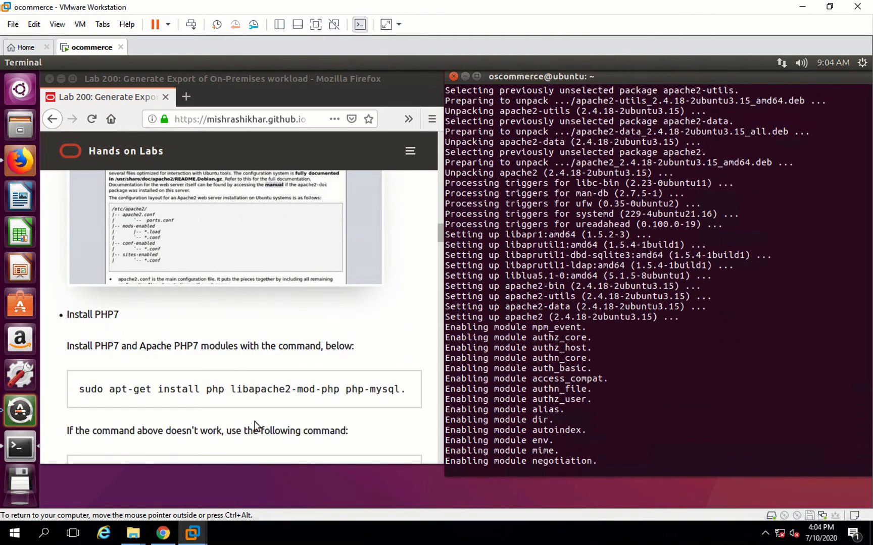
scroll(255, 425, "down", 3)
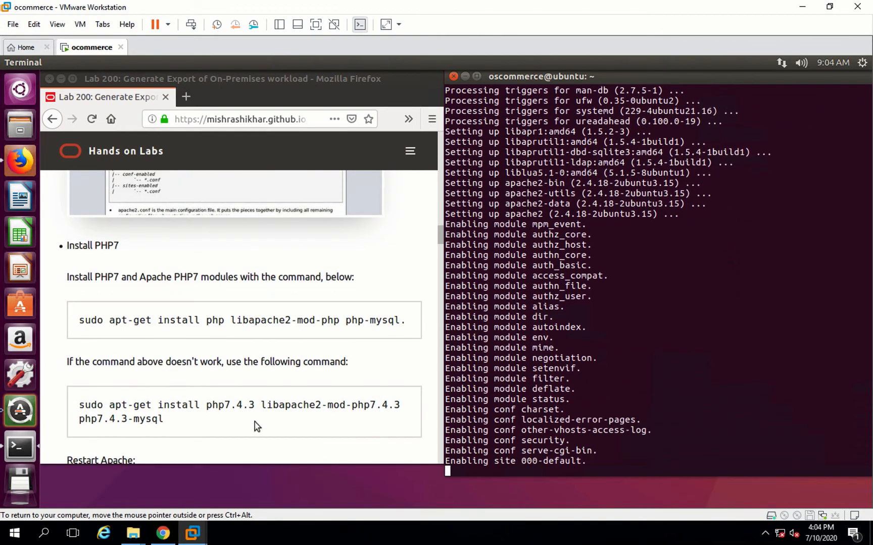
scroll(255, 422, "down", 3)
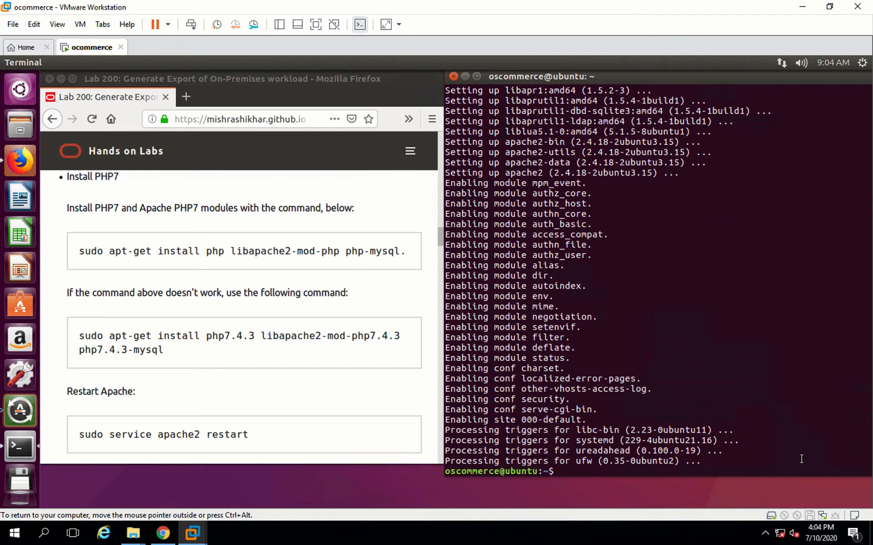
key("Return")
key("Return")
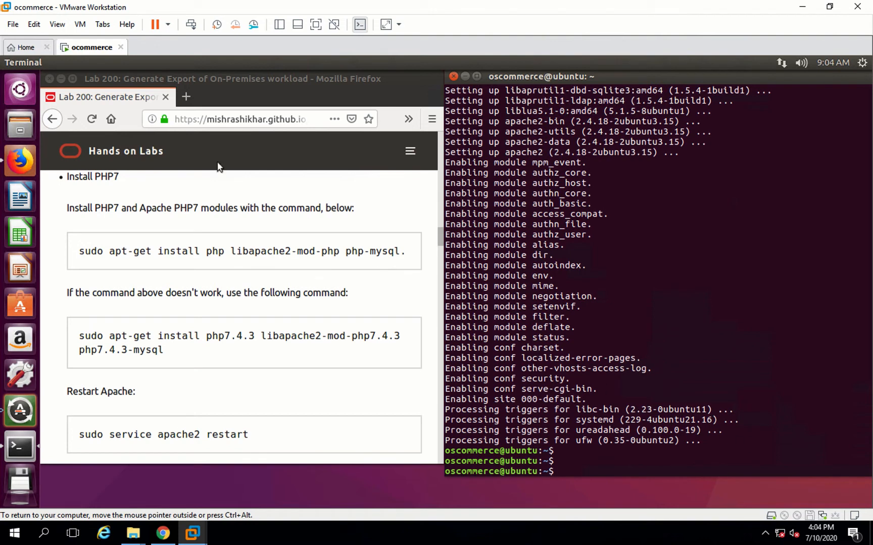
- Open localhost in a new browser tab to view the Apache default page
left_click(186, 97)
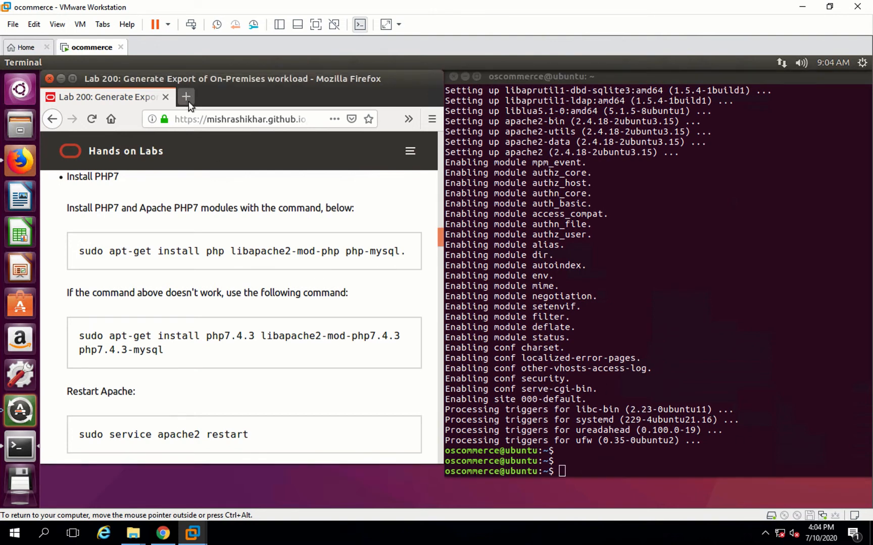
type("local")
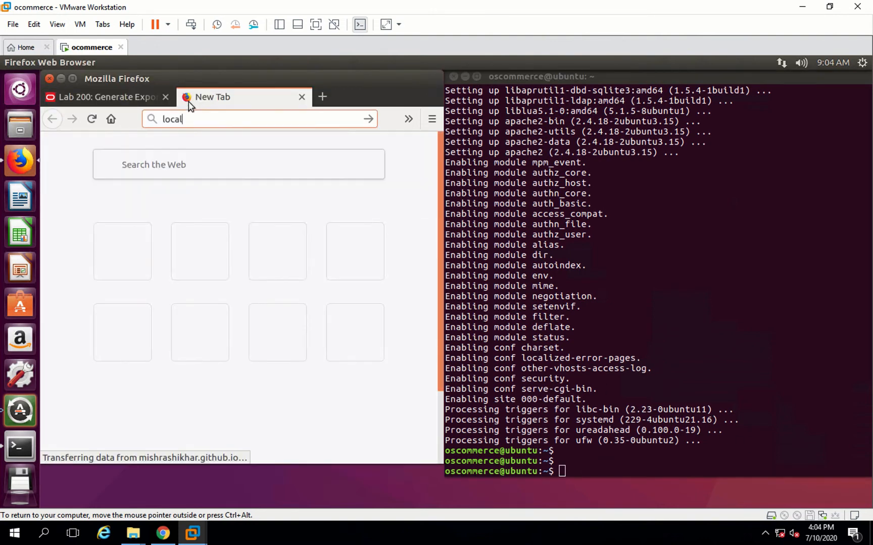
type("host")
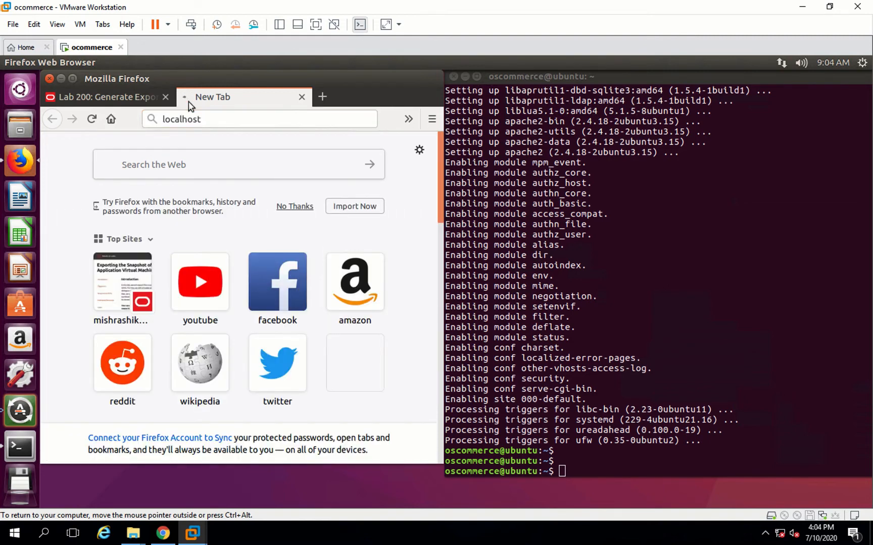
key("Return")
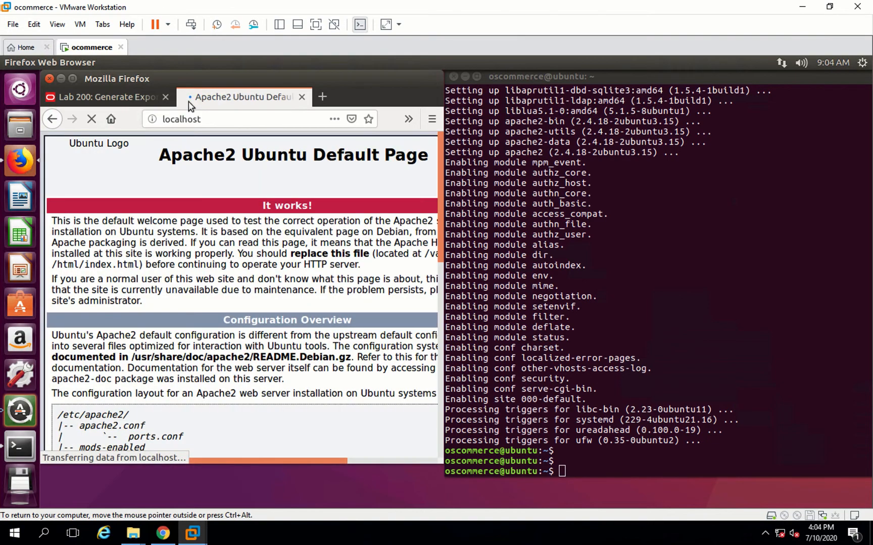
- Copy the sudo apt-get install php libapache2-mod-php php-mysql. command from the guide, run it in Terminal, and confirm with y
left_click(122, 100)
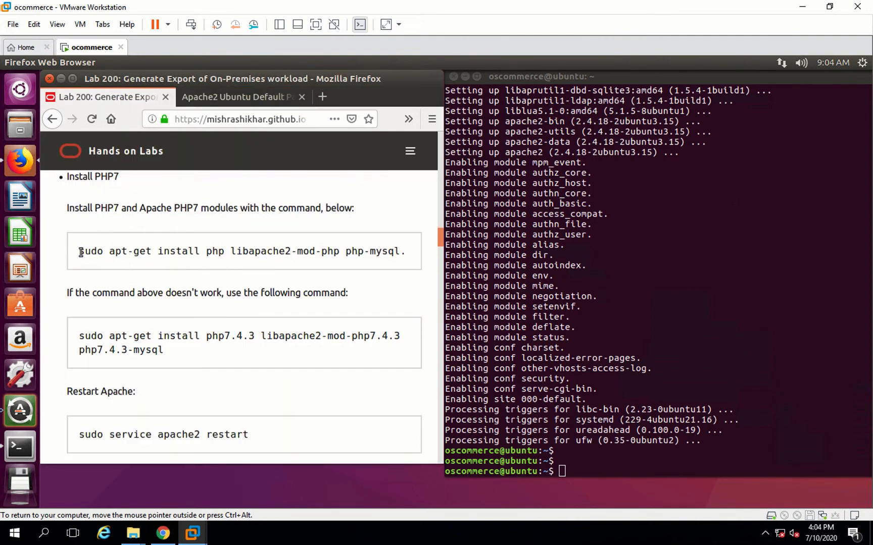
left_click_drag(151, 251, 408, 256)
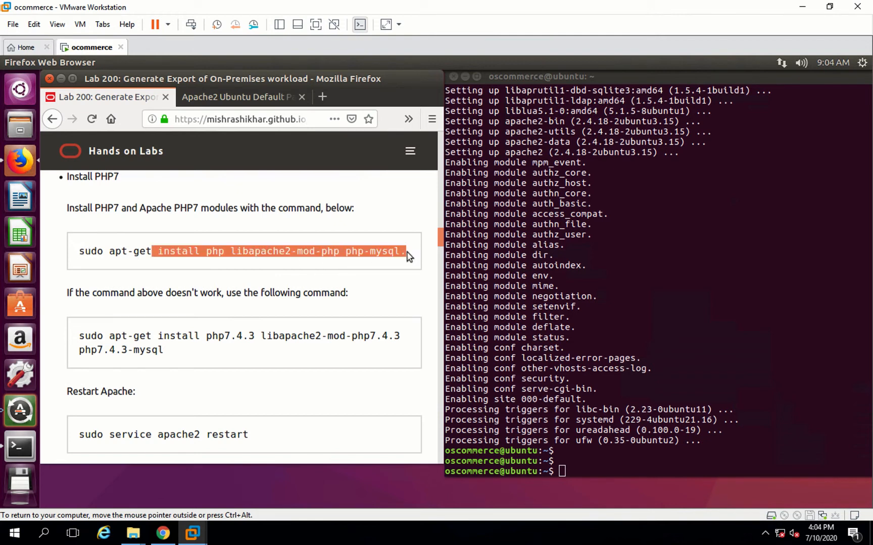
left_click(79, 253)
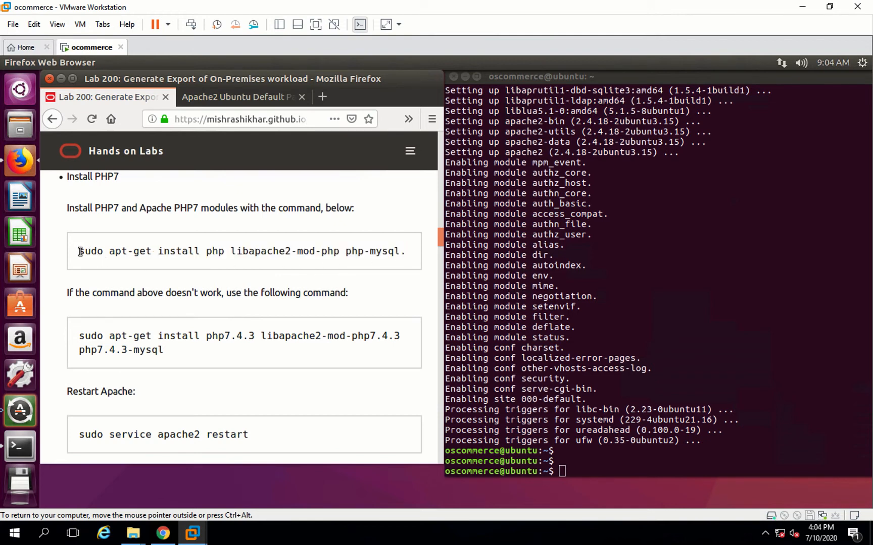
left_click_drag(349, 249, 415, 256)
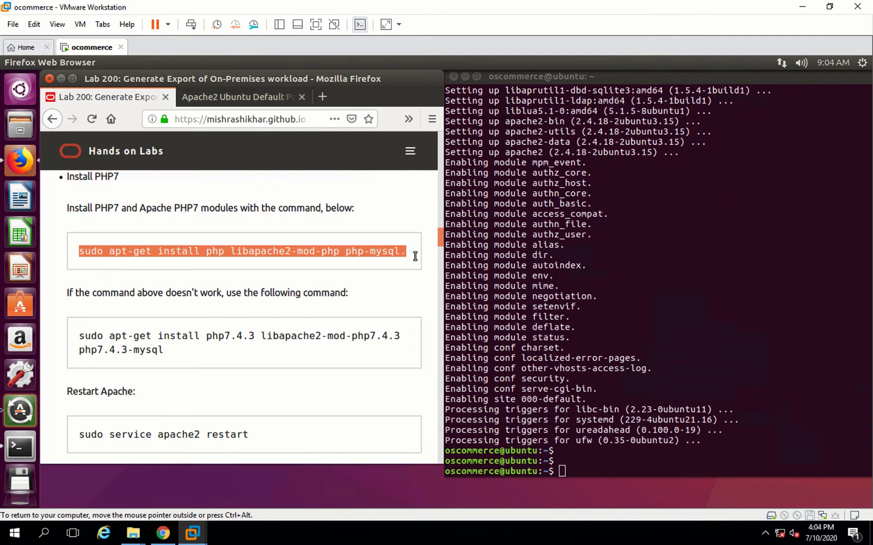
right_click(586, 453)
left_click(619, 389)
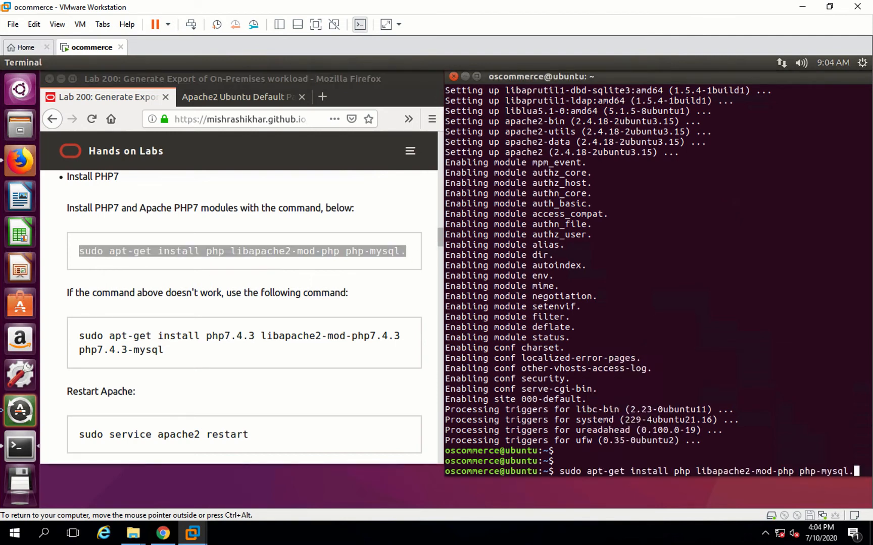
key("Return")
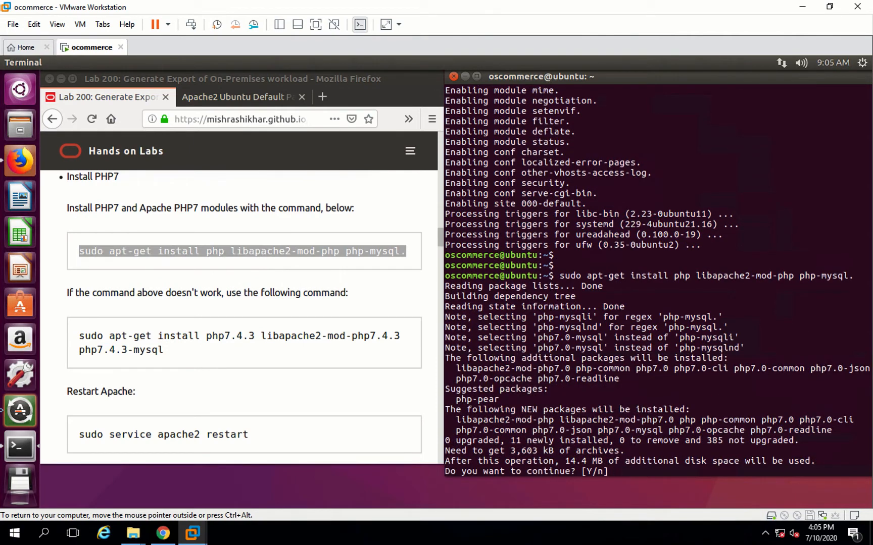
type("y")
key("Return")
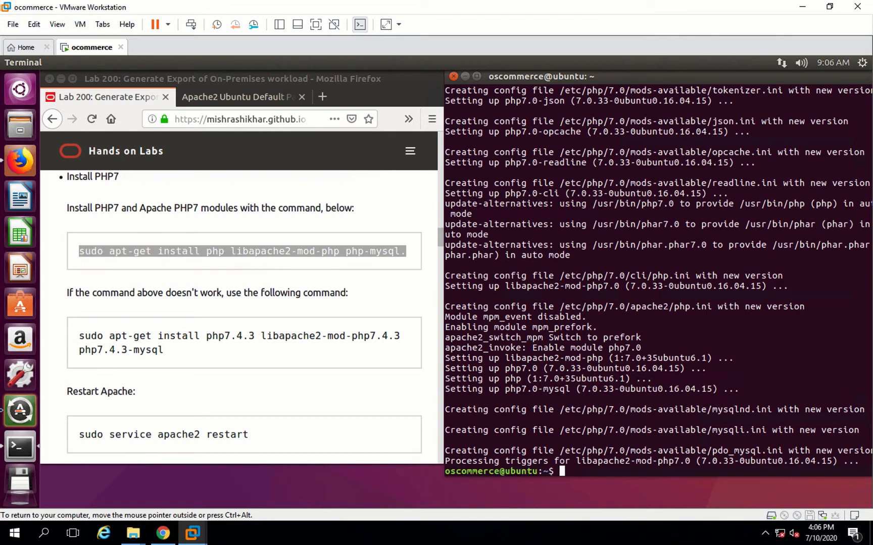
- Copy the sudo service apache2 restart command from the guide and run it in Terminal
key("Return")
key("Return")
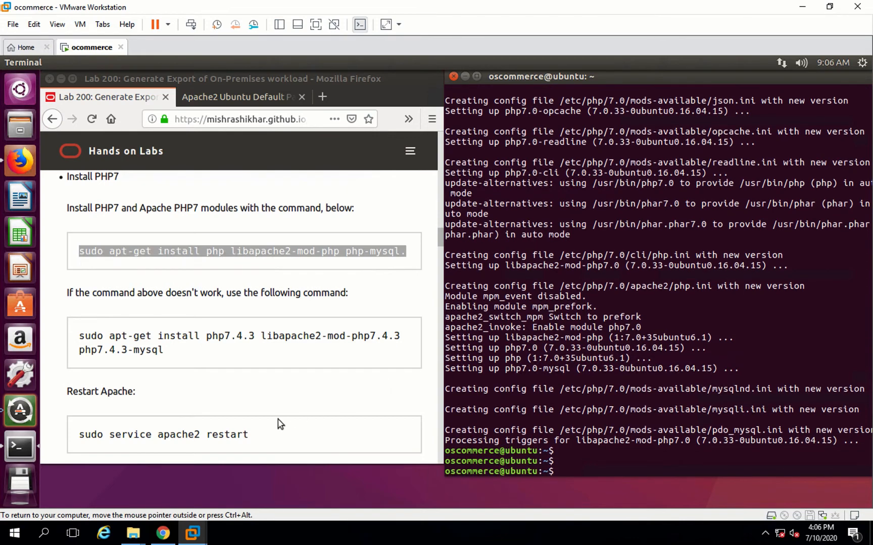
left_click(245, 437)
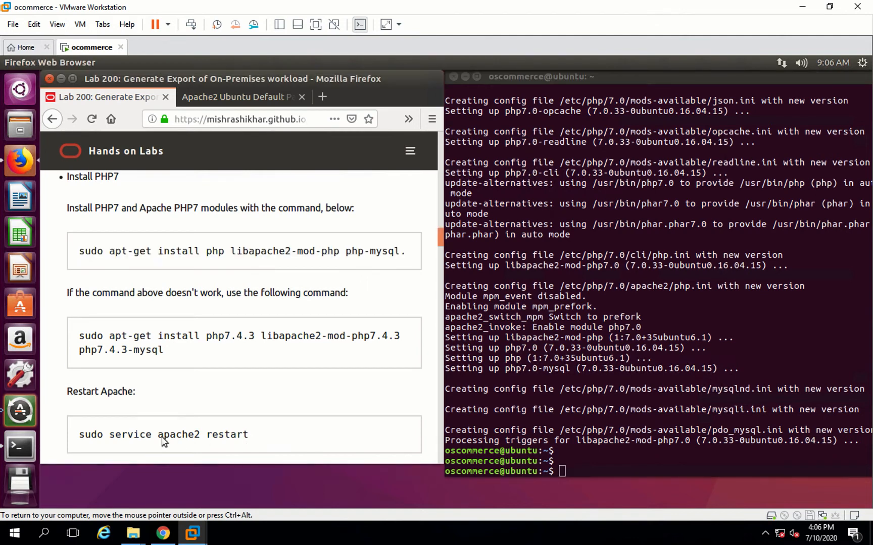
left_click_drag(86, 439, 78, 433)
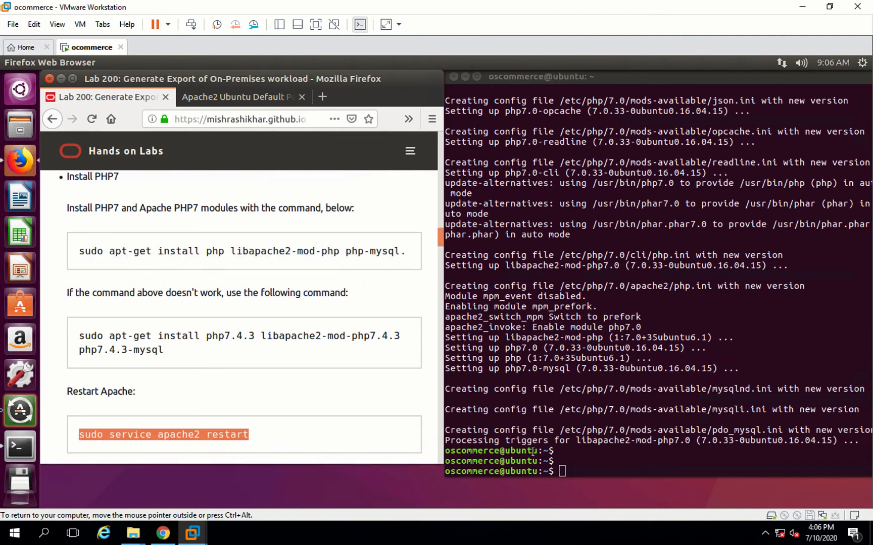
left_click(576, 457)
right_click(577, 457)
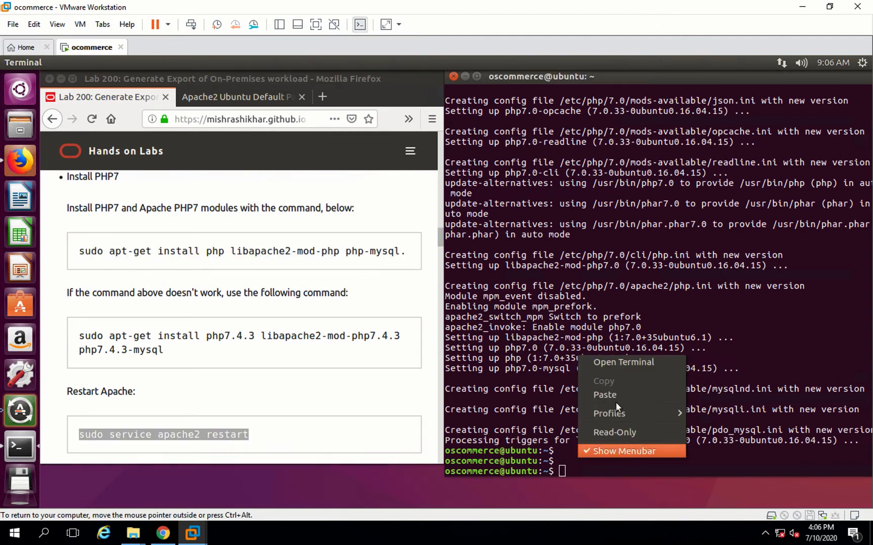
left_click(618, 396)
key("Return")
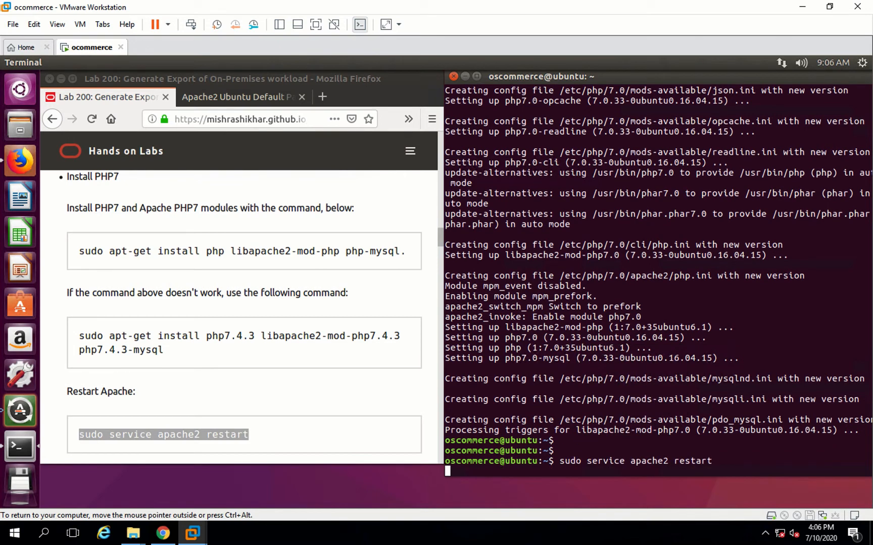
- Copy mysql -u root -p from the guide's database section, run it in Terminal, and submit the password prompt
left_click(254, 401)
scroll(253, 401, "down", 3)
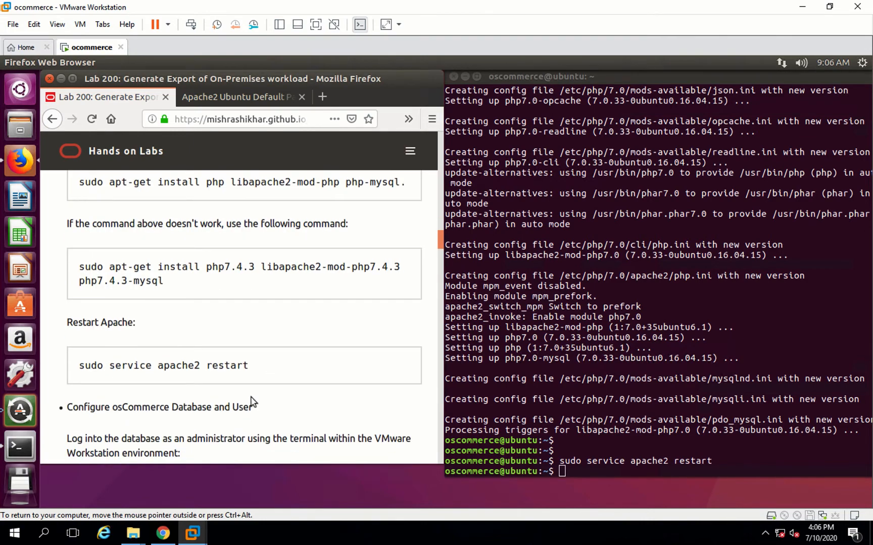
scroll(253, 402, "down", 3)
scroll(253, 402, "down", 3)
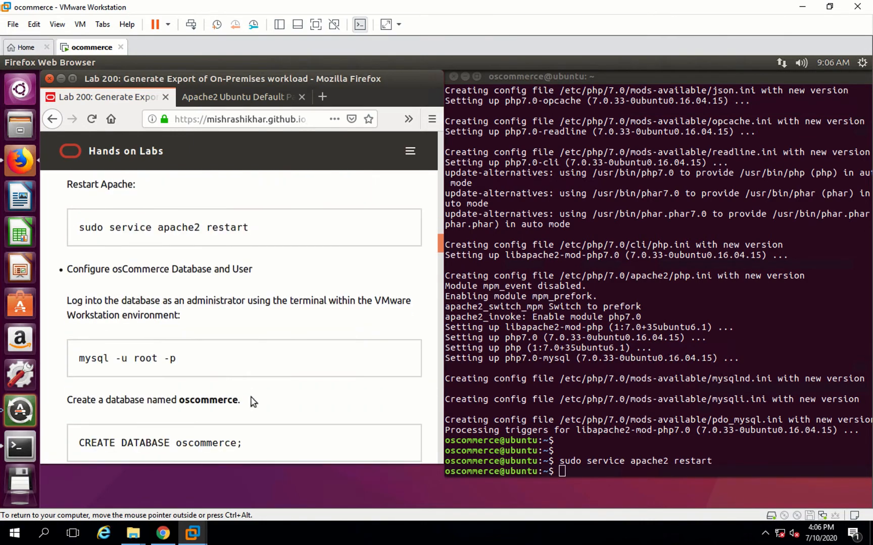
scroll(253, 401, "down", 6)
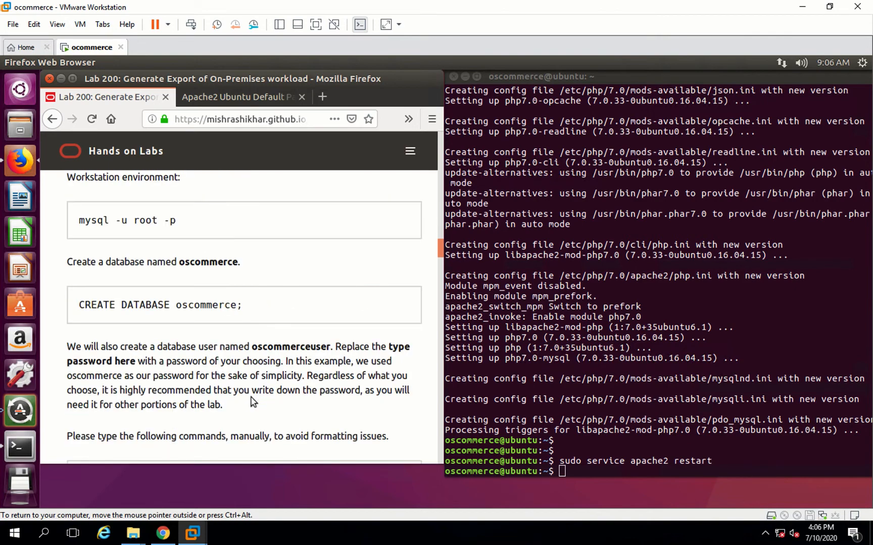
left_click_drag(172, 223, 76, 224)
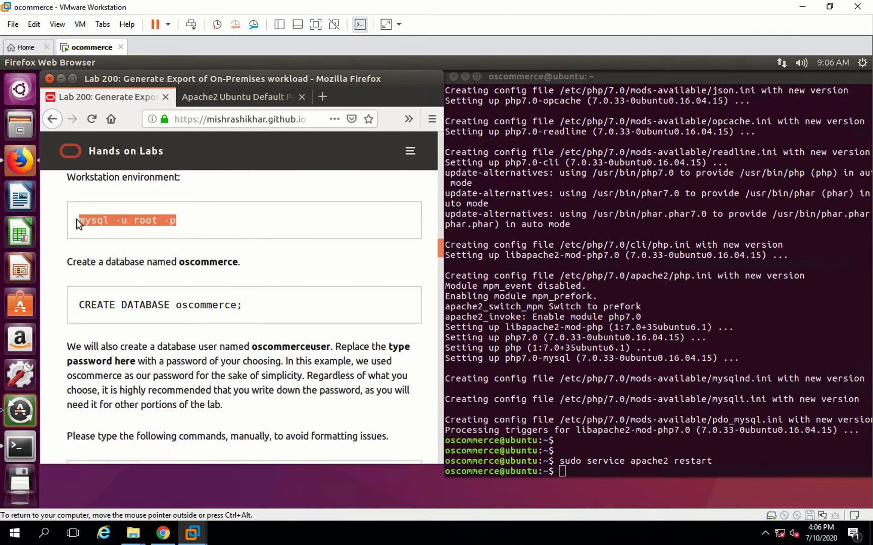
left_click(582, 471)
right_click(581, 471)
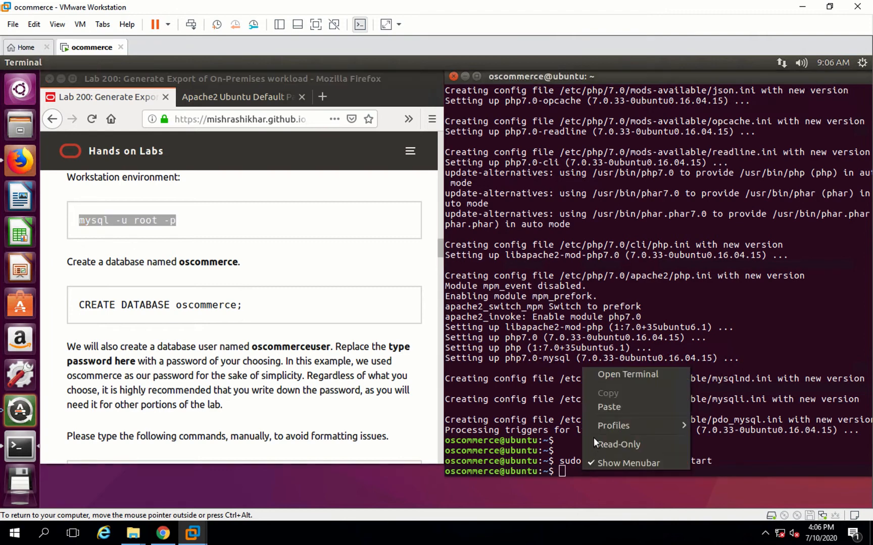
left_click(609, 407)
key("Return")
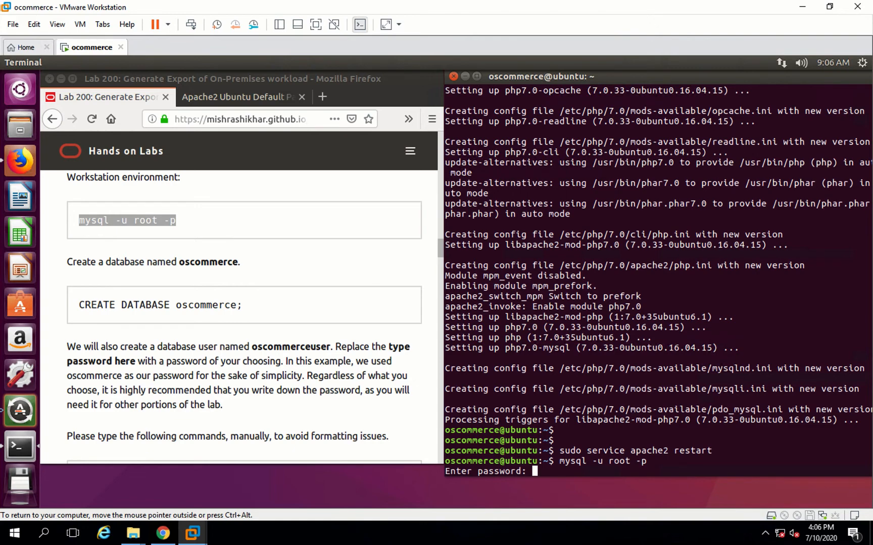
key("Return")
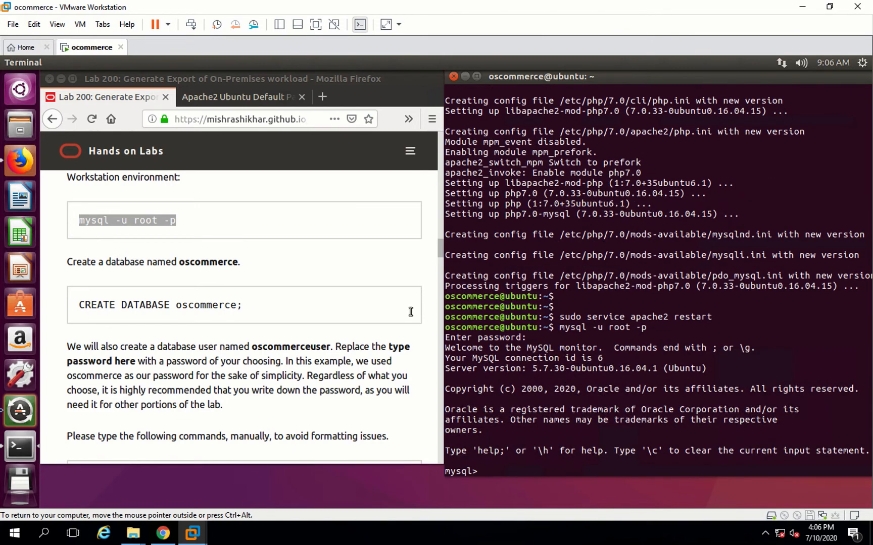
- Copy CREATE DATABASE oscommerce; from the guide and run it at the mysql prompt
left_click(251, 313)
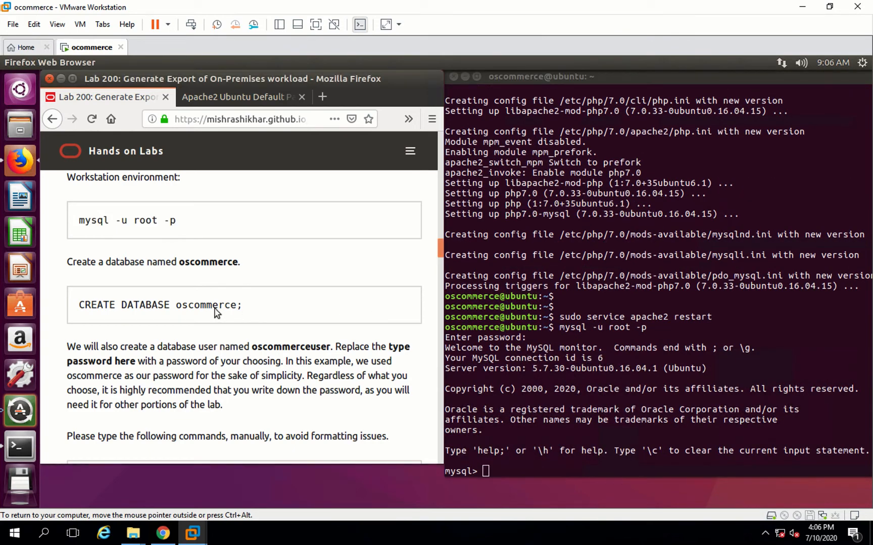
left_click_drag(243, 305, 82, 305)
key("ctrl+c")
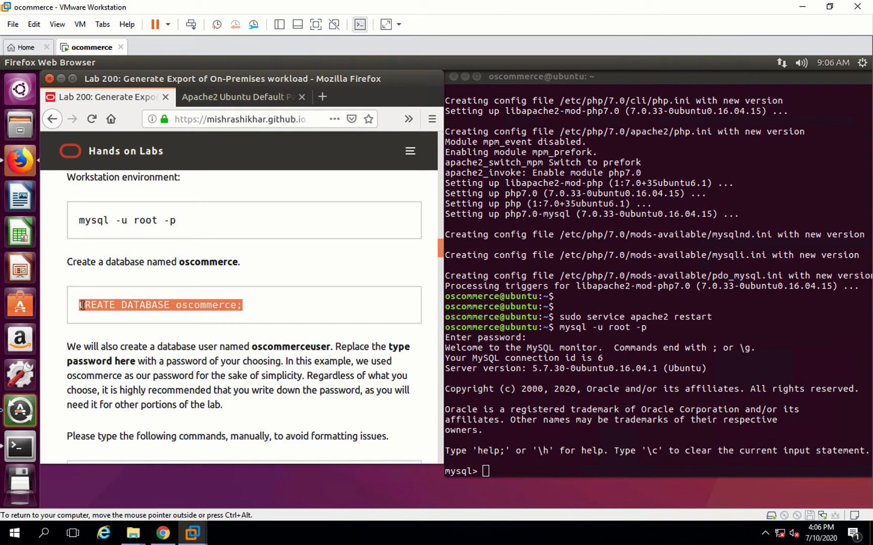
left_click(492, 466)
right_click(491, 466)
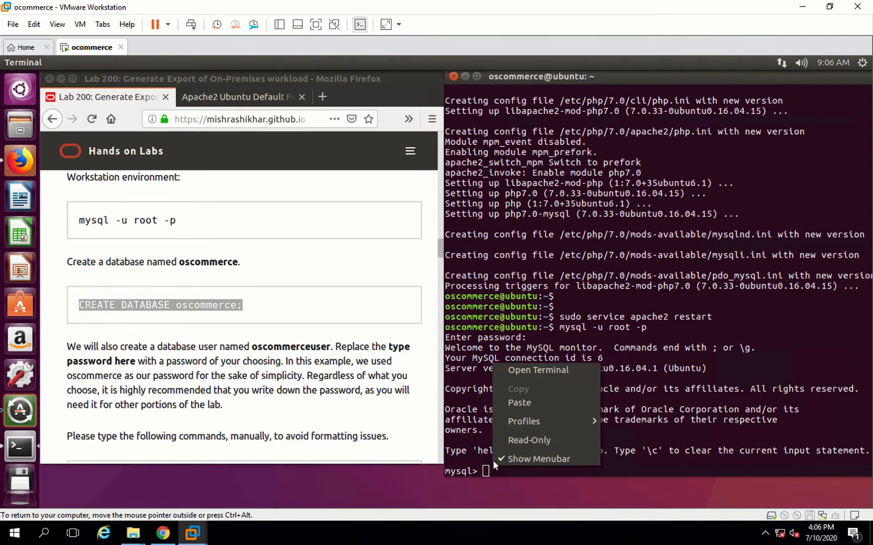
left_click(524, 400)
key("Return")
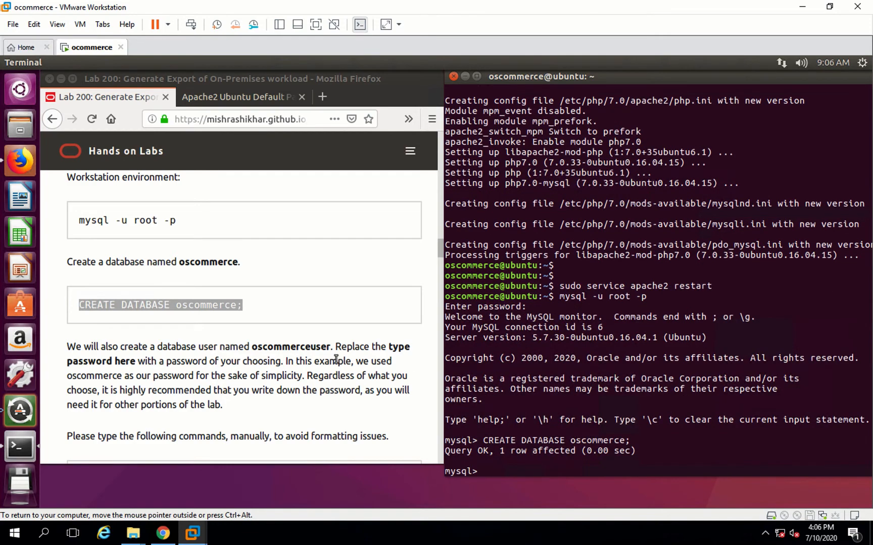
- Copy the CREATE USER oscommerceuser@localhost IDENTIFIED BY command with its password from the guide and run it at the mysql prompt
left_click(226, 321)
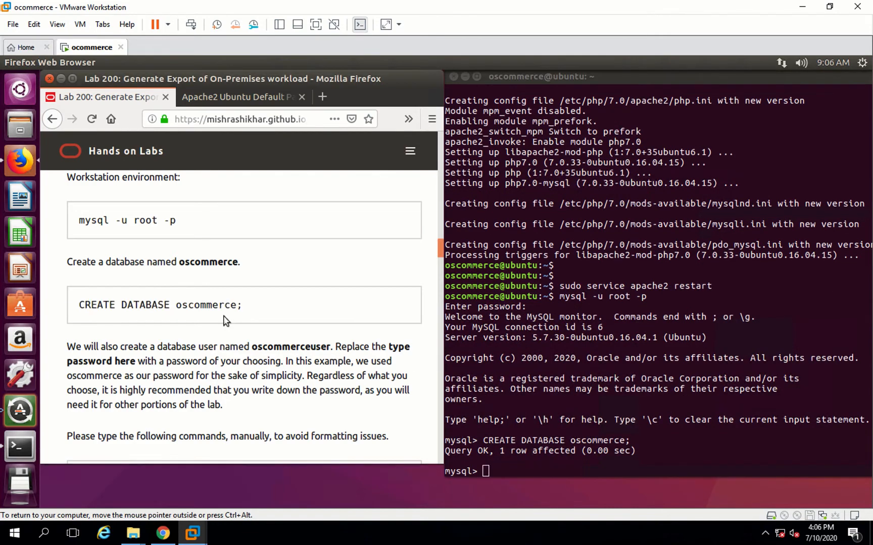
scroll(226, 321, "down", 3)
scroll(225, 317, "down", 5)
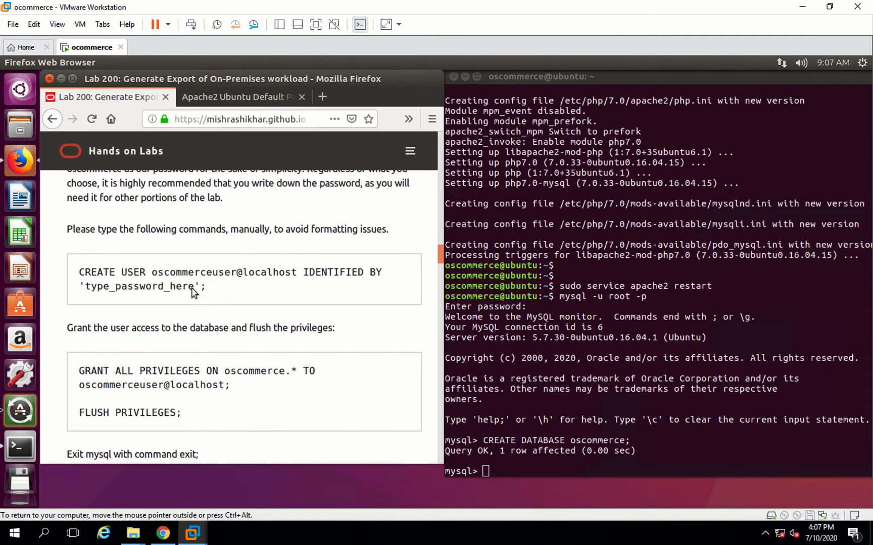
triple_click(75, 270)
key("ctrl+c")
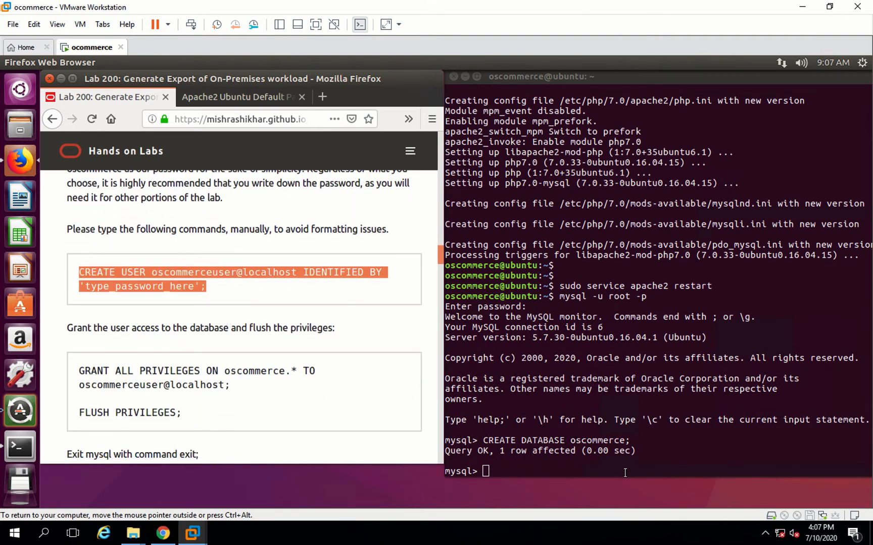
left_click(488, 473)
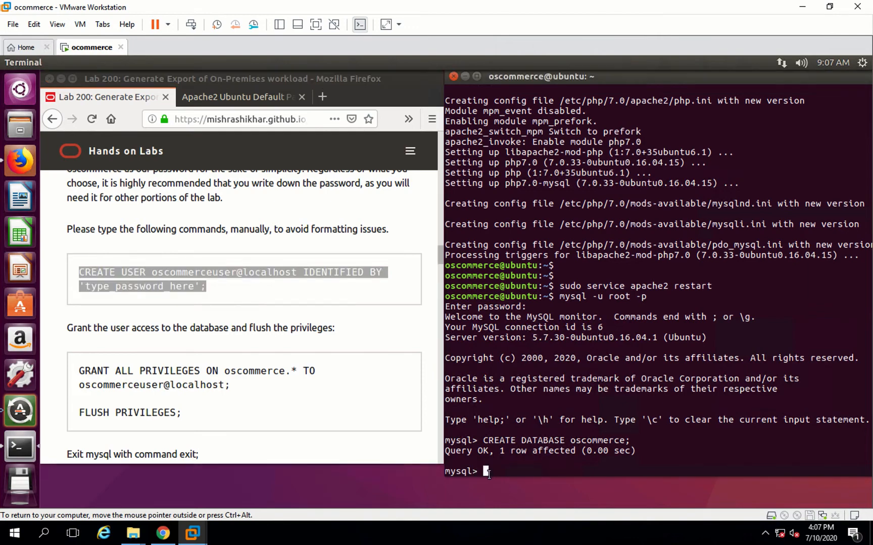
right_click(514, 446)
left_click(540, 409)
key("Return")
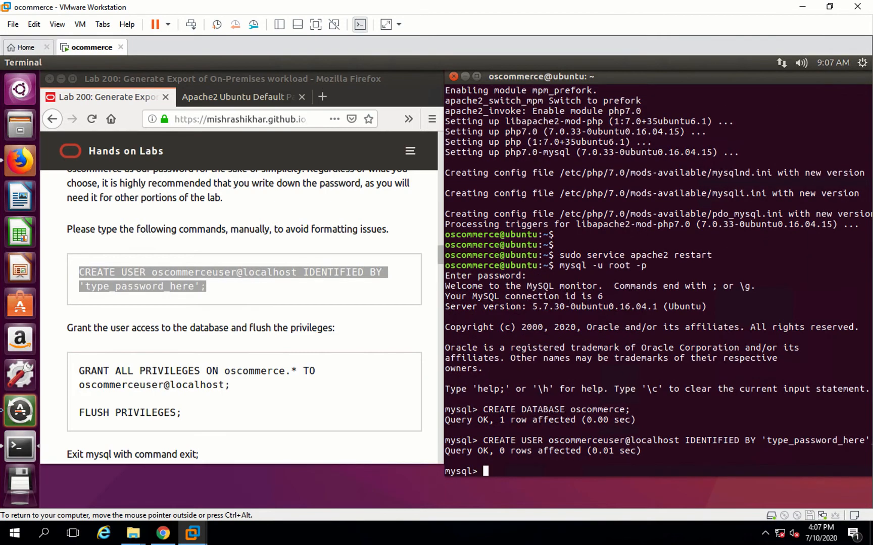
- Copy the GRANT ALL PRIVILEGES ON oscommerce.* TO oscommerceuser@localhost; and FLUSH PRIVILEGES; commands from the guide and run them
left_click(184, 416)
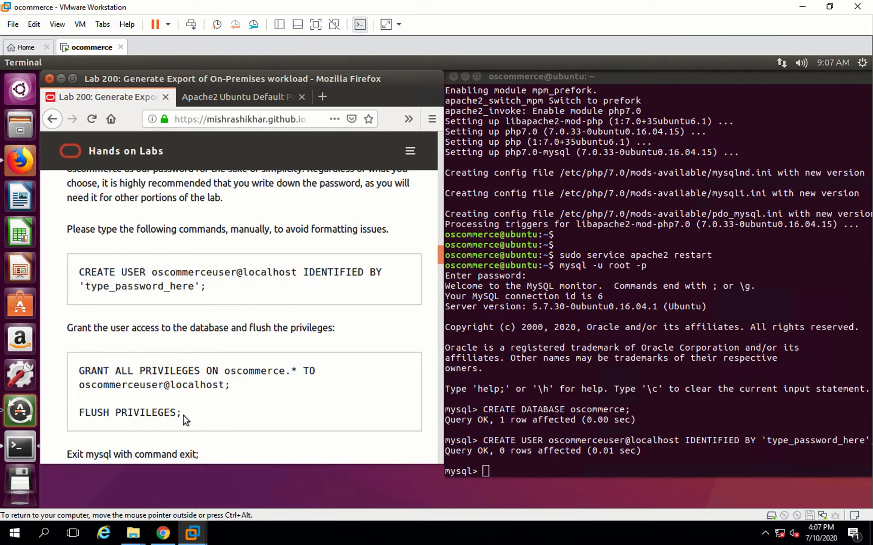
mouse_move(95, 378)
left_mouse_down()
mouse_move(84, 381)
mouse_move(80, 372)
left_mouse_up()
key("ctrl+c")
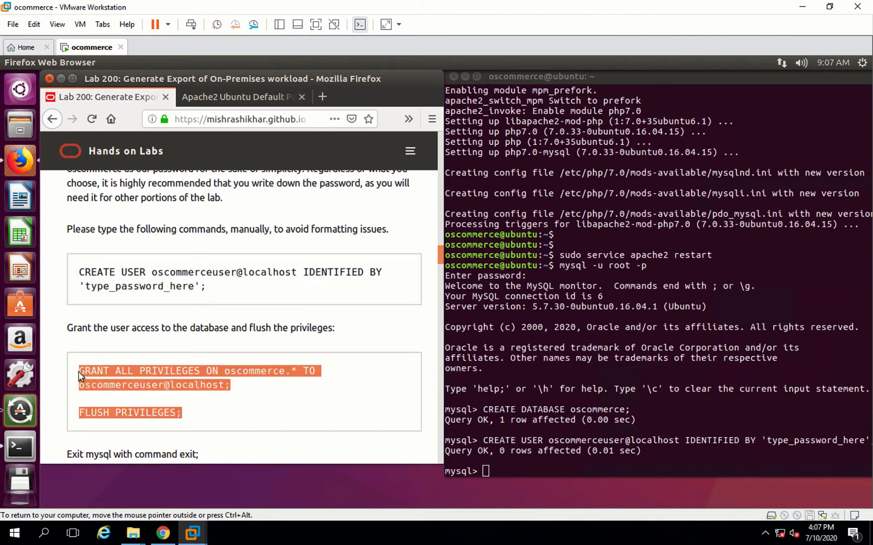
right_click(531, 465)
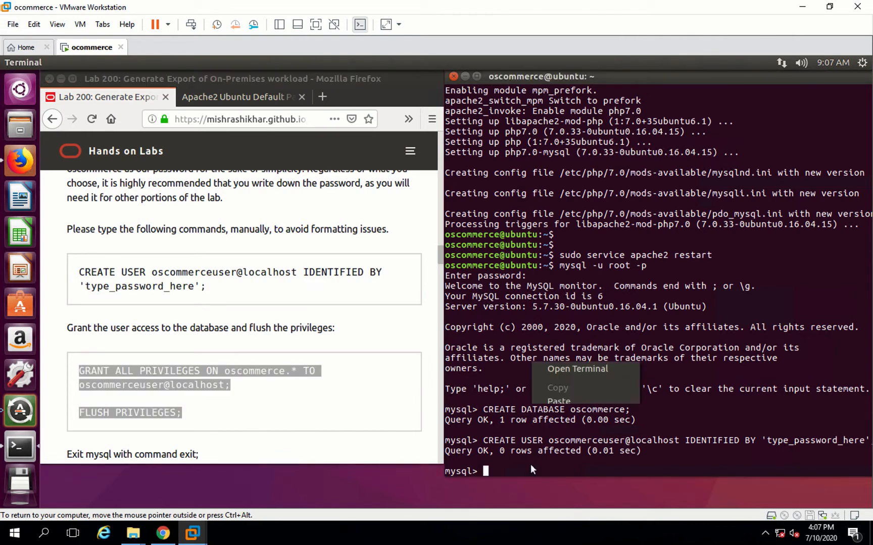
left_click(557, 402)
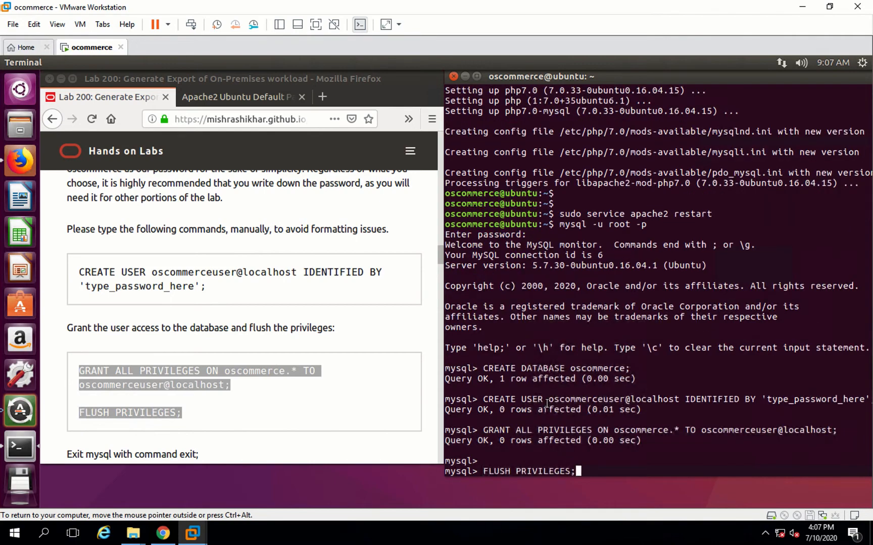
key("Return")
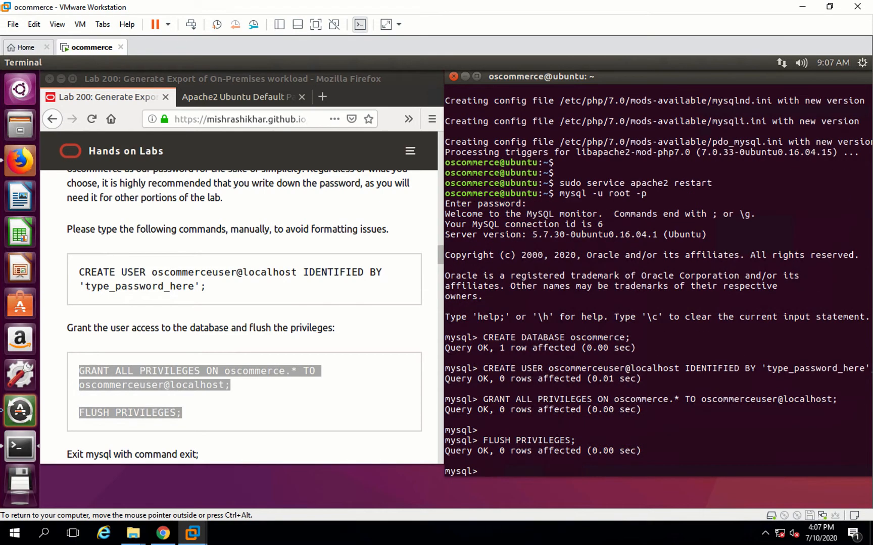
- Exit the mysql prompt with the exit command
left_click(157, 439)
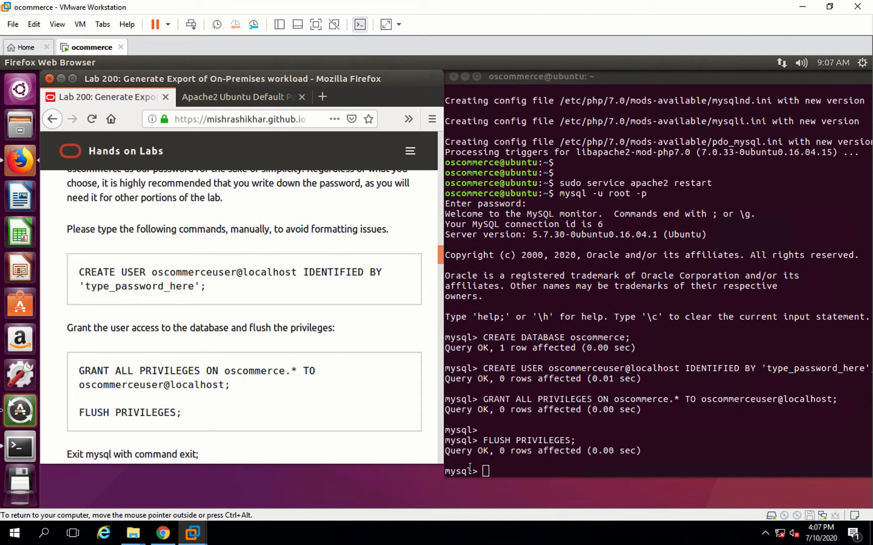
left_click(496, 469)
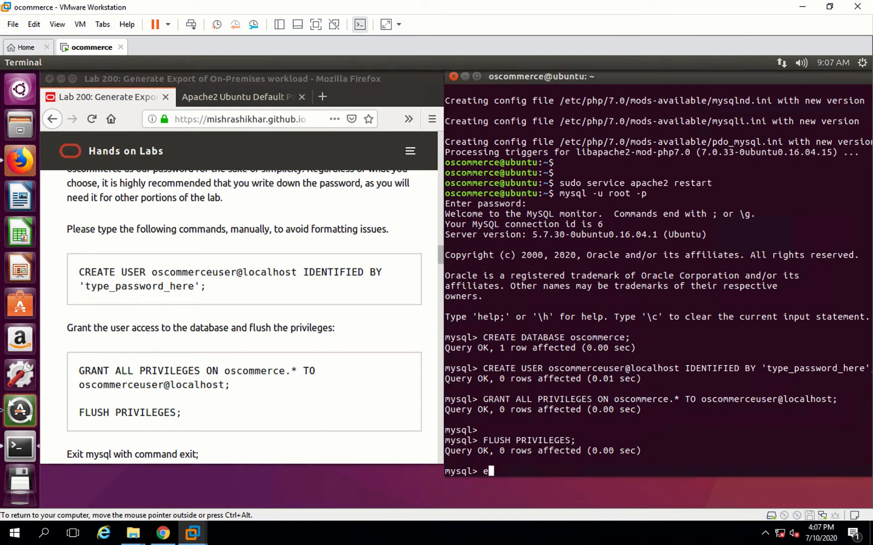
type("exit")
key("Return")
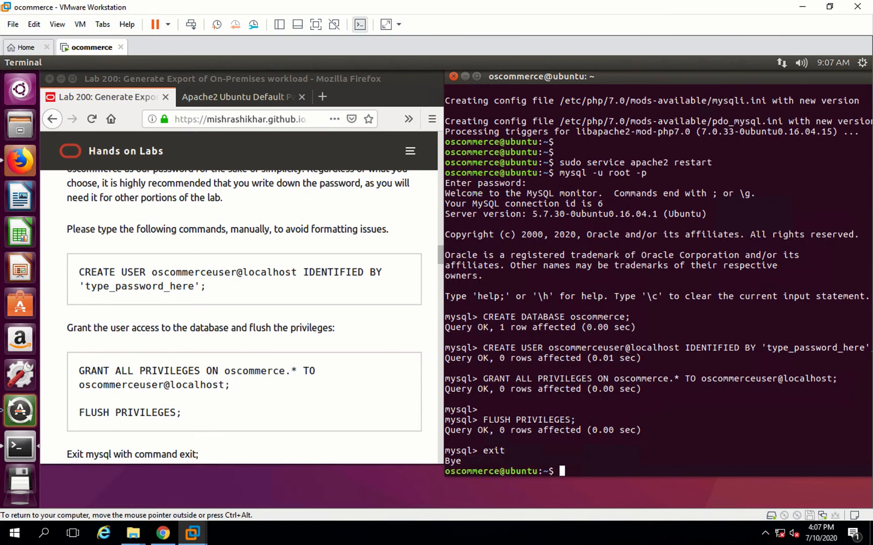
- Copy sudo apt-get install openssh-server from the guide's SSH section, run it in Terminal, and confirm with y
left_click(298, 439)
scroll(298, 439, "down", 2)
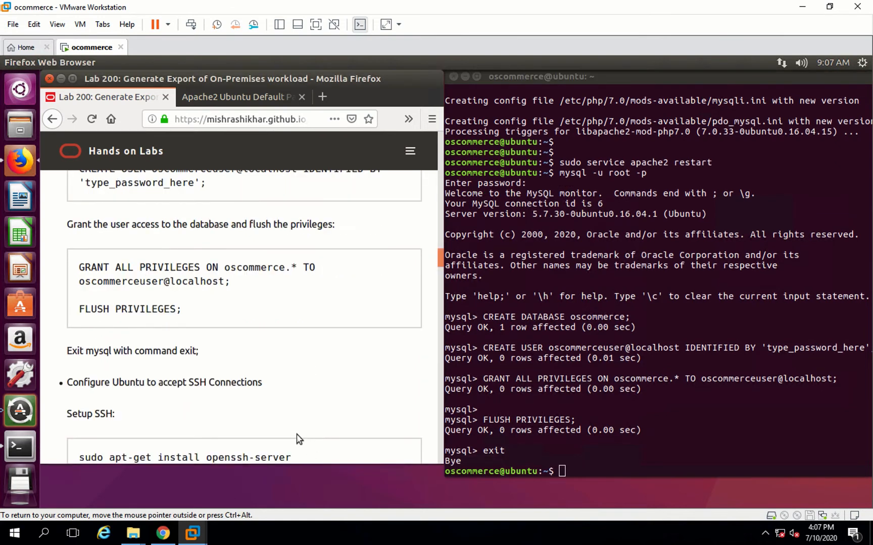
scroll(298, 439, "down", 2)
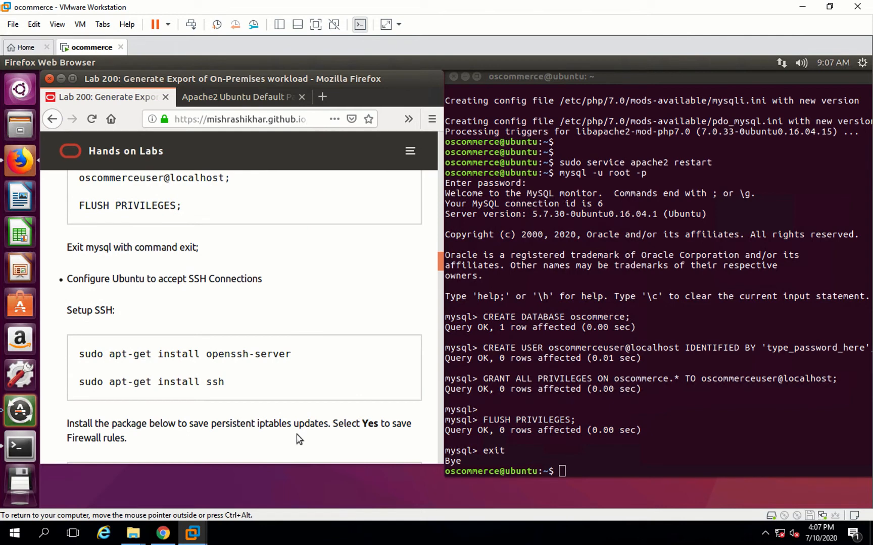
scroll(298, 439, "down", 1)
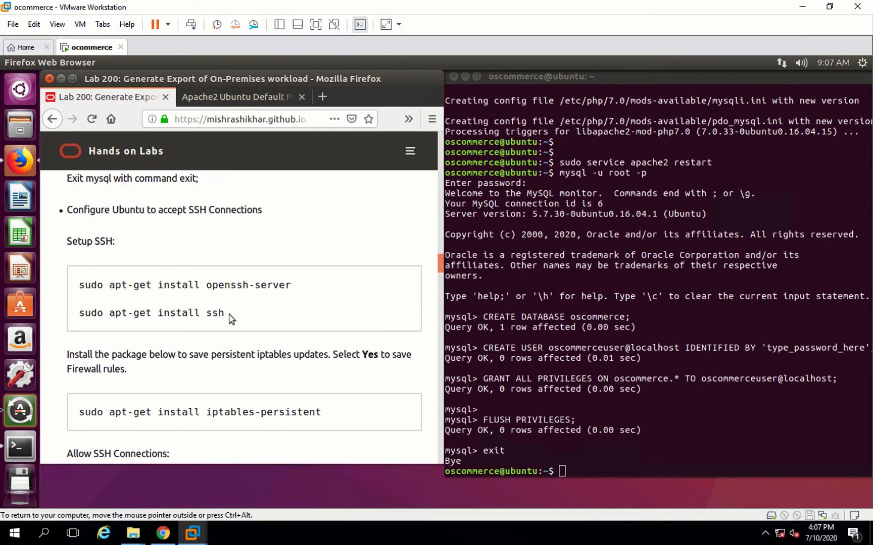
triple_click(78, 286)
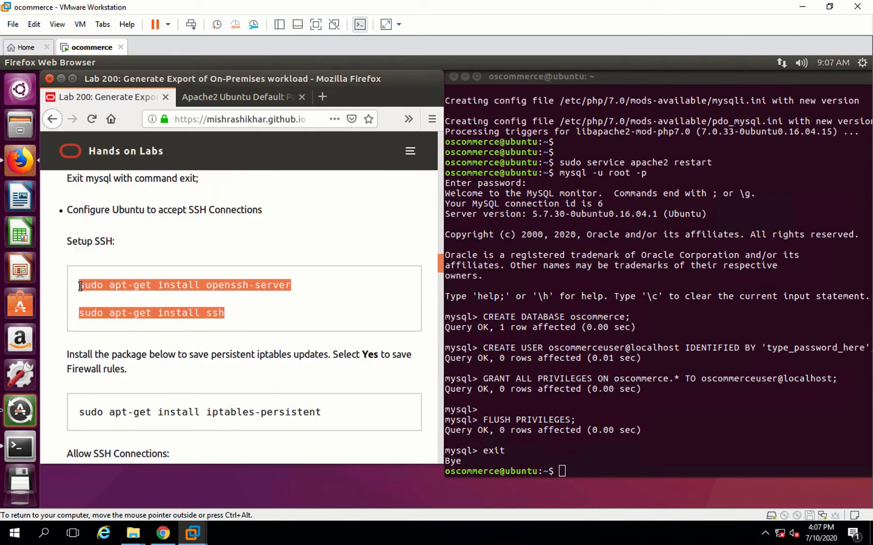
key("super")
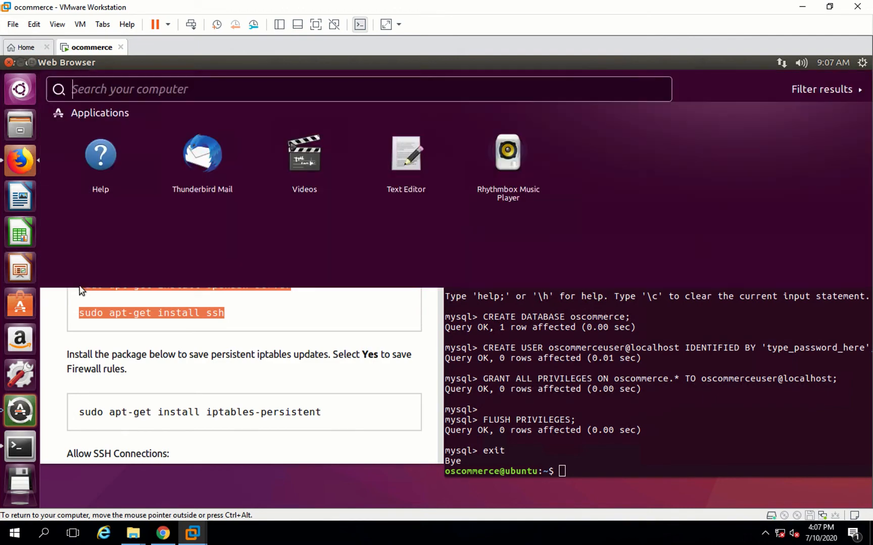
key("Escape")
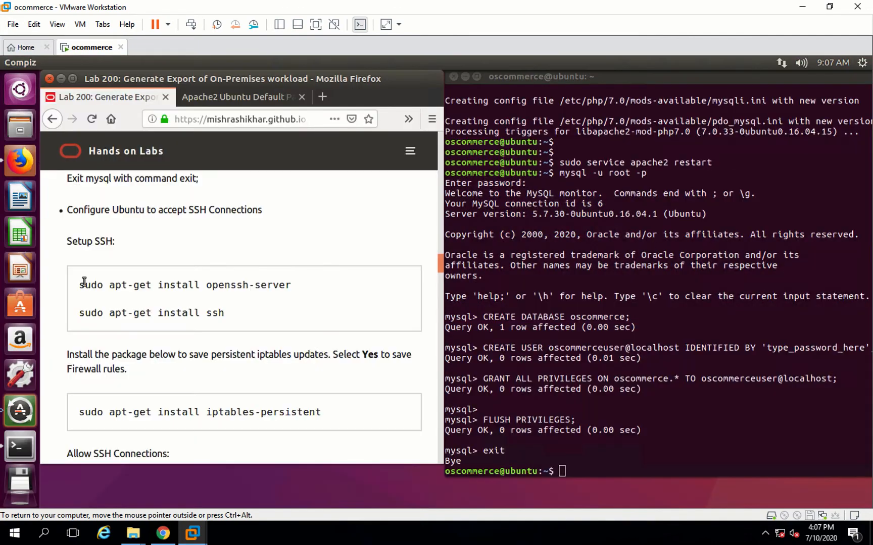
triple_click(276, 287)
key("ctrl+c")
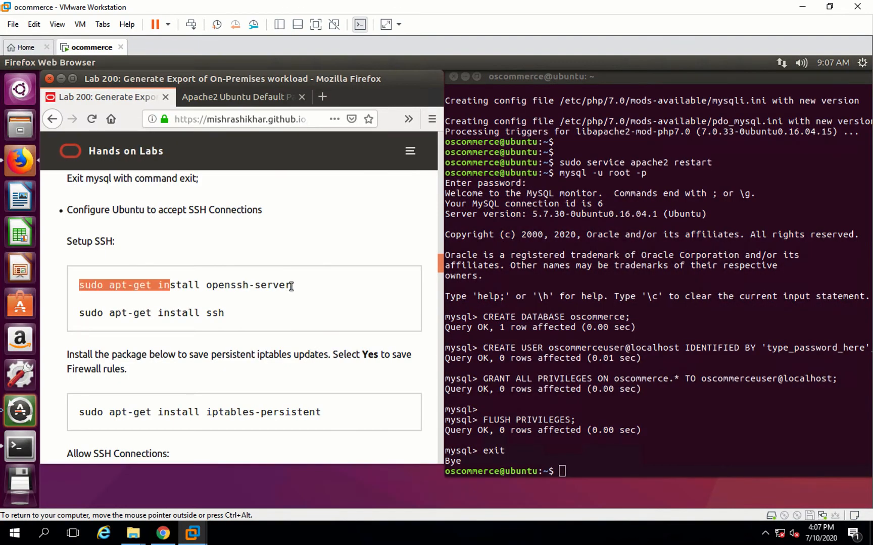
left_click(576, 446)
right_click(576, 444)
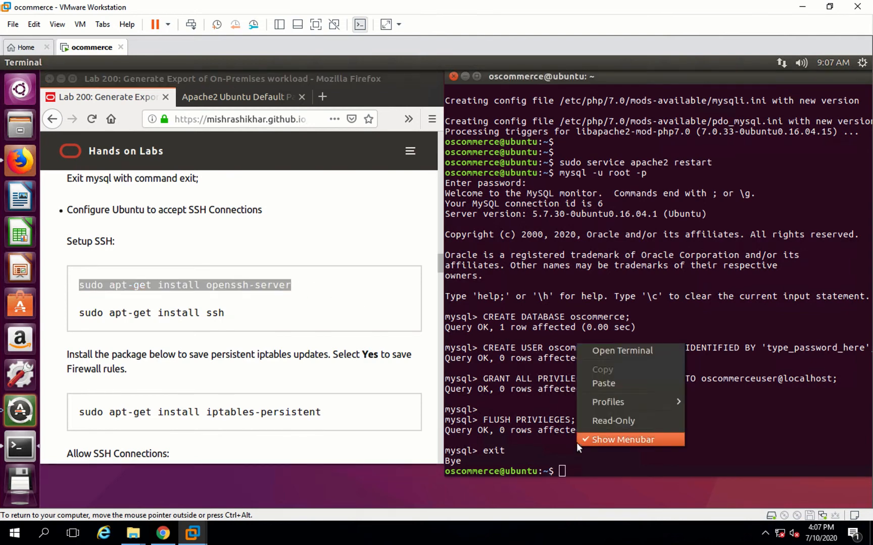
left_click(623, 386)
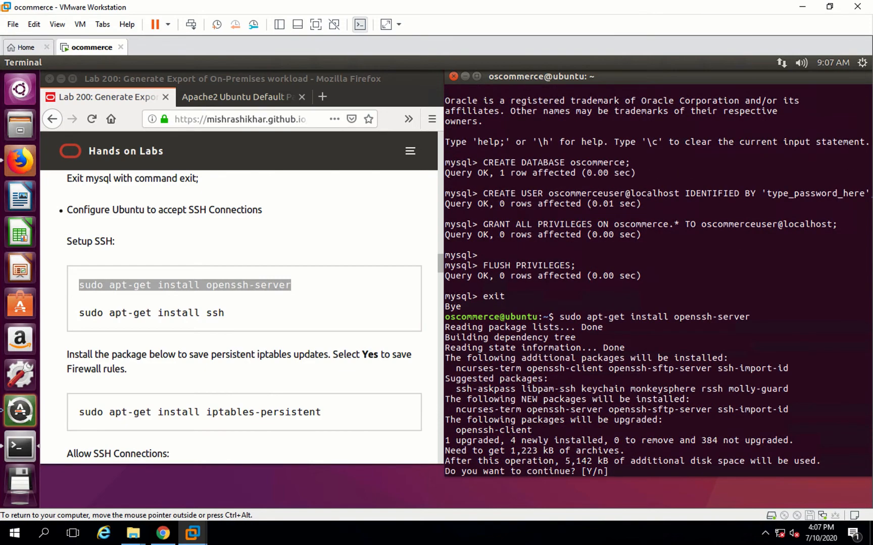
type("y")
key("Return")
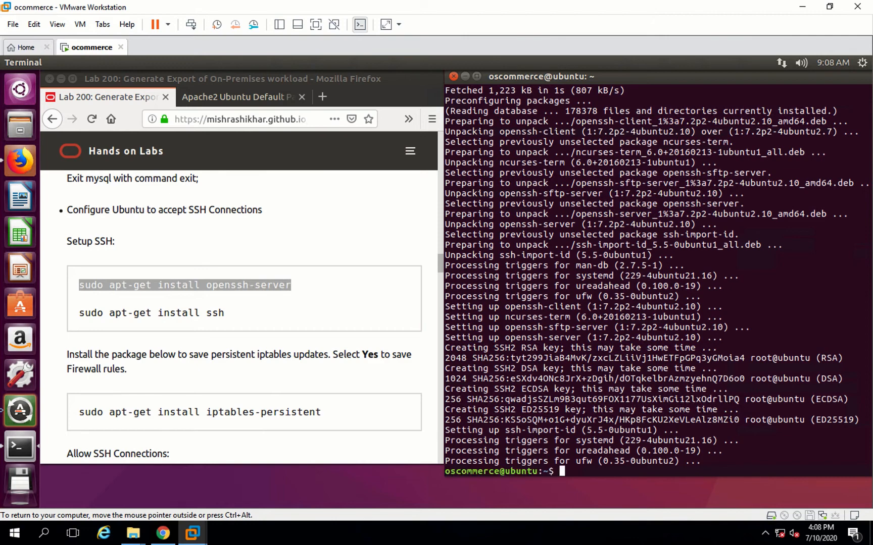
- Recall the previous install command and edit it to run sudo apt-get install ssh
key("Return")
key("Return")
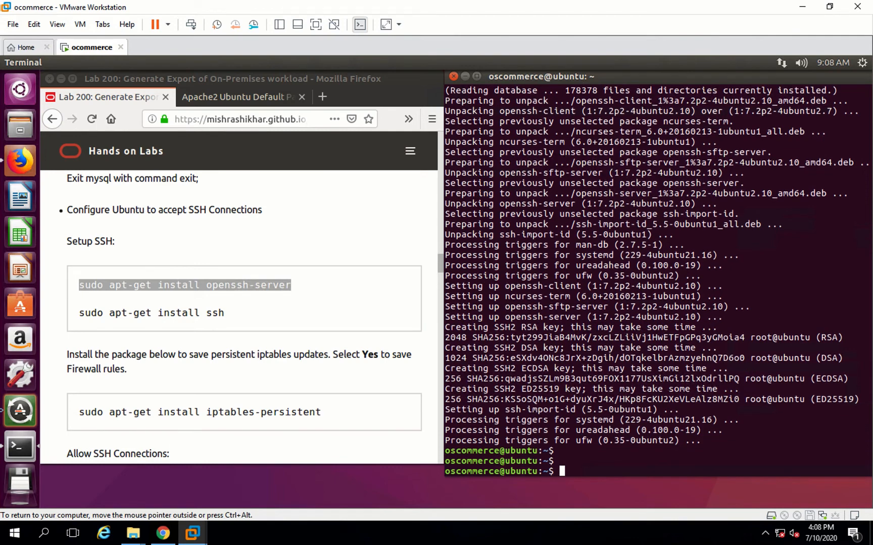
key("Up")
key("Up")
key("Down")
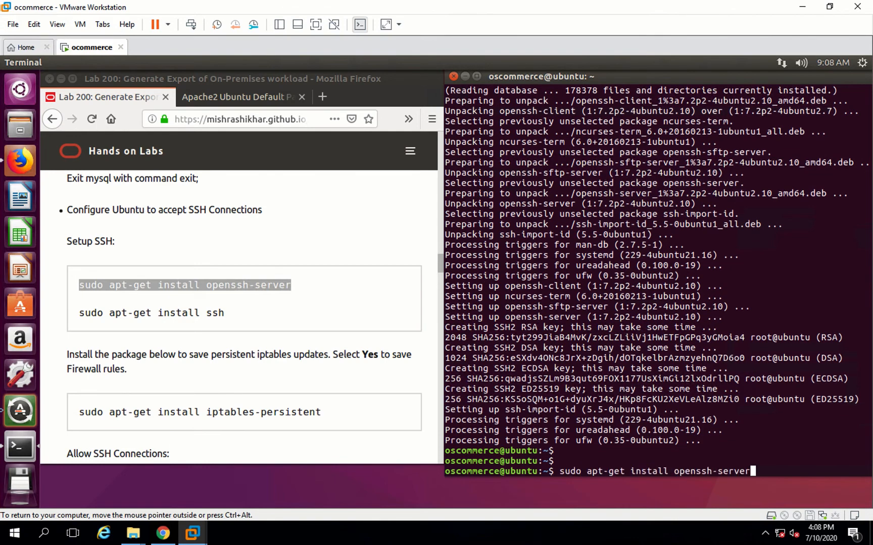
key("BackSpace")
key("BackSpace")
key("BackSpace")
key("BackSpace")
key("BackSpace")
key("BackSpace")
key("BackSpace")
key("BackSpace")
key("BackSpace")
key("BackSpace")
key("BackSpace")
key("BackSpace")
key("BackSpace")
key("BackSpace")
key("BackSpace")
key("BackSpace")
key("BackSpace")
type("ll")
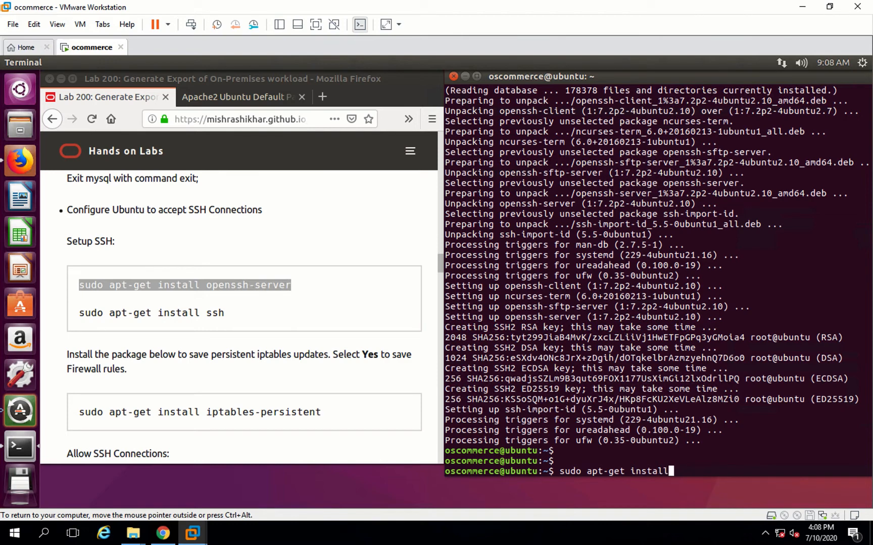
type(" ssh")
key("Return")
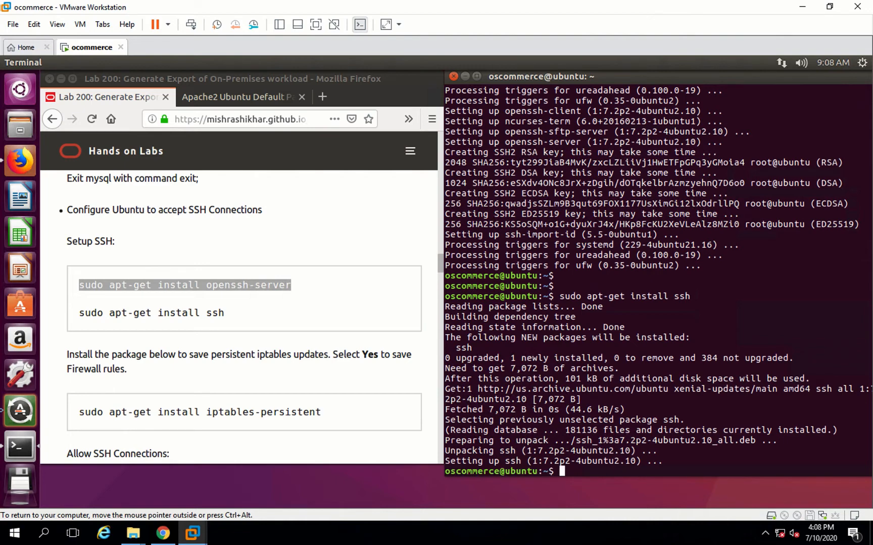
- Copy sudo apt-get install iptables-persistent from the guide, run it in Terminal, and confirm with y
key("Return")
key("Return")
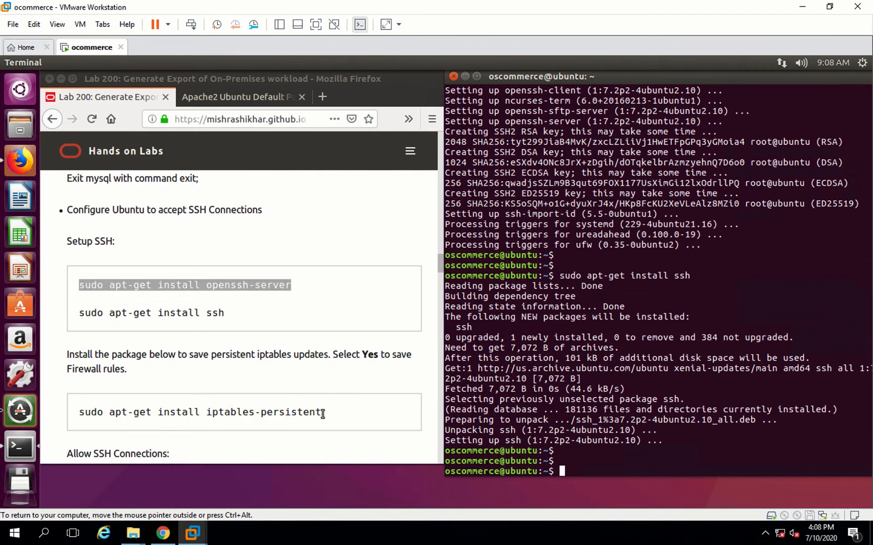
left_click_drag(320, 412, 81, 413)
key("ctrl+c")
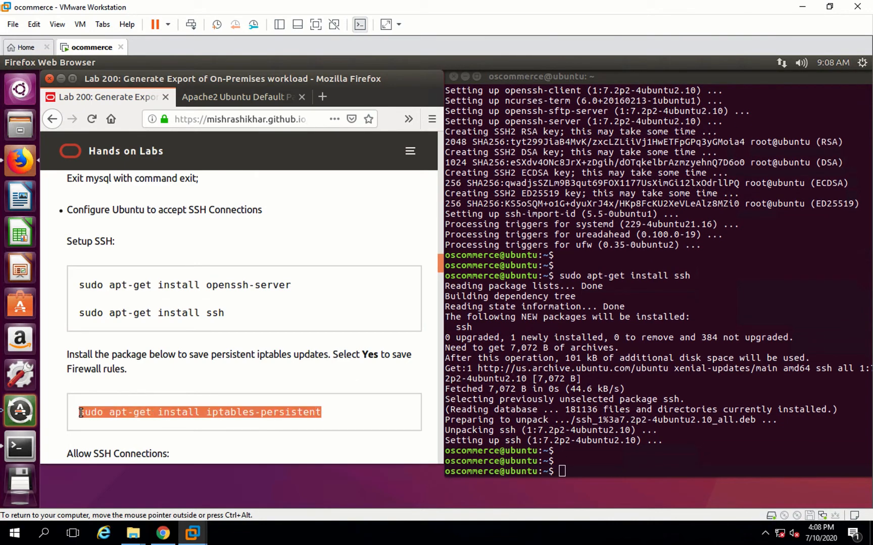
left_click(614, 461)
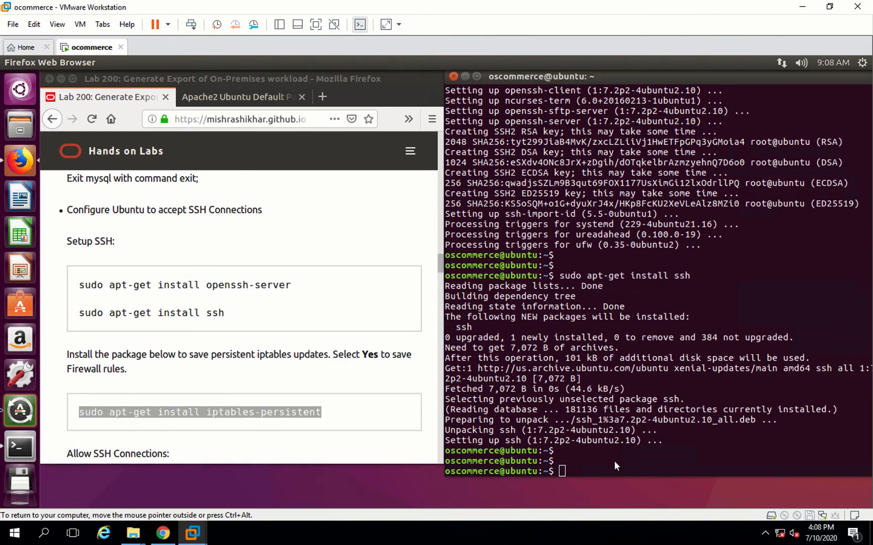
right_click(614, 461)
left_click(645, 397)
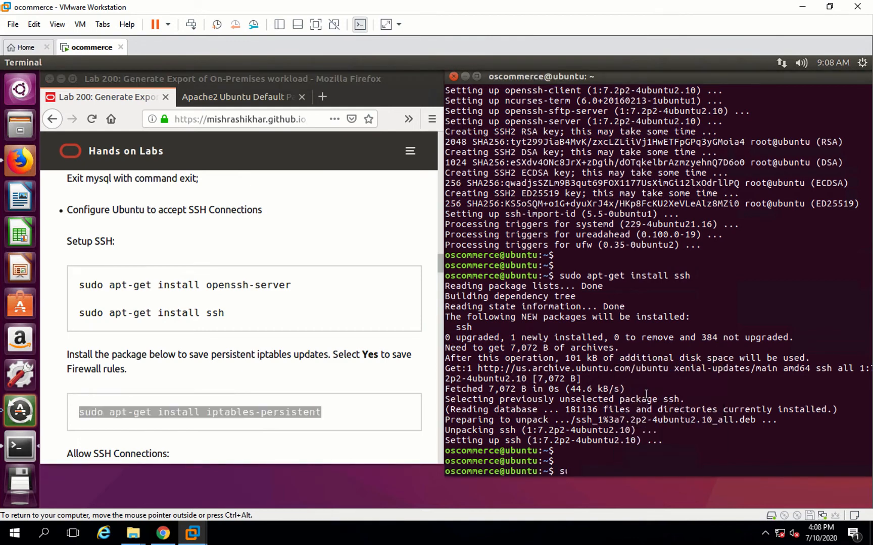
key("Return")
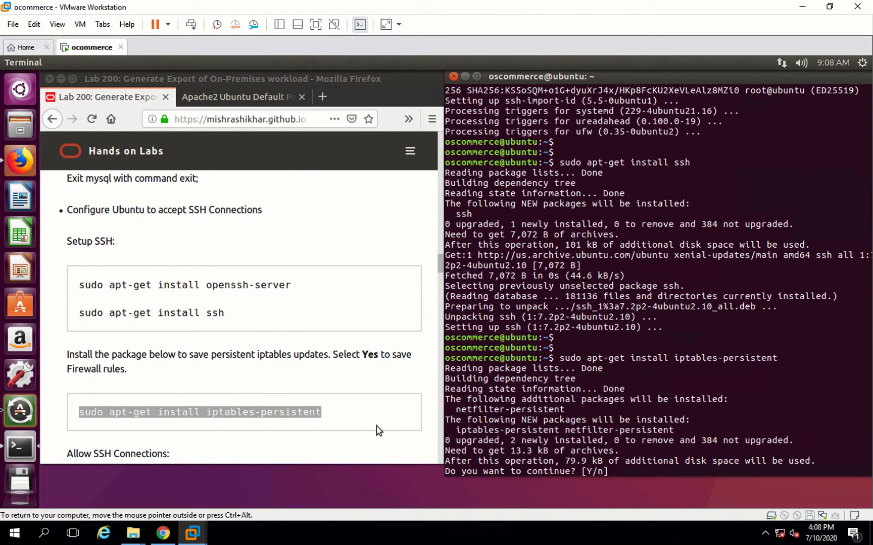
type("y")
key("Return")
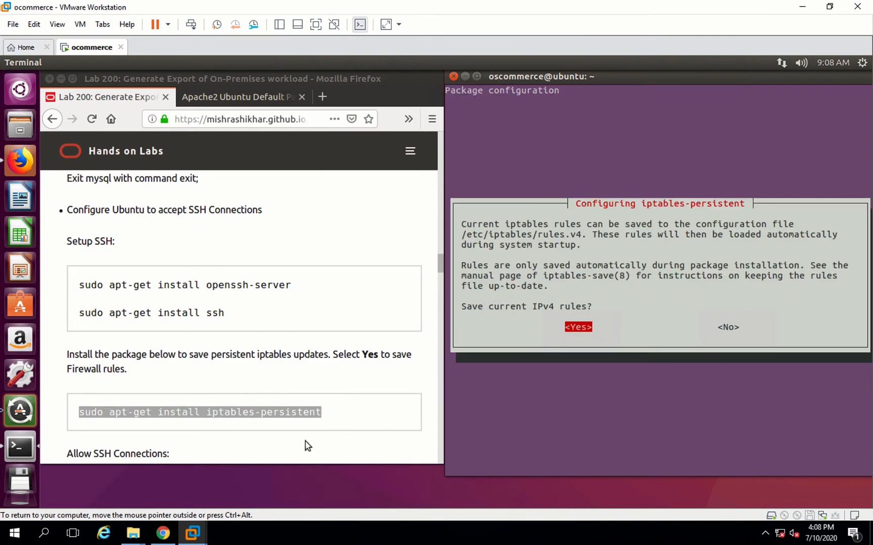
- Choose Yes to save the current IPv4 rules in the iptables-persistent configuration dialog
left_click(304, 441)
scroll(304, 441, "down", 5)
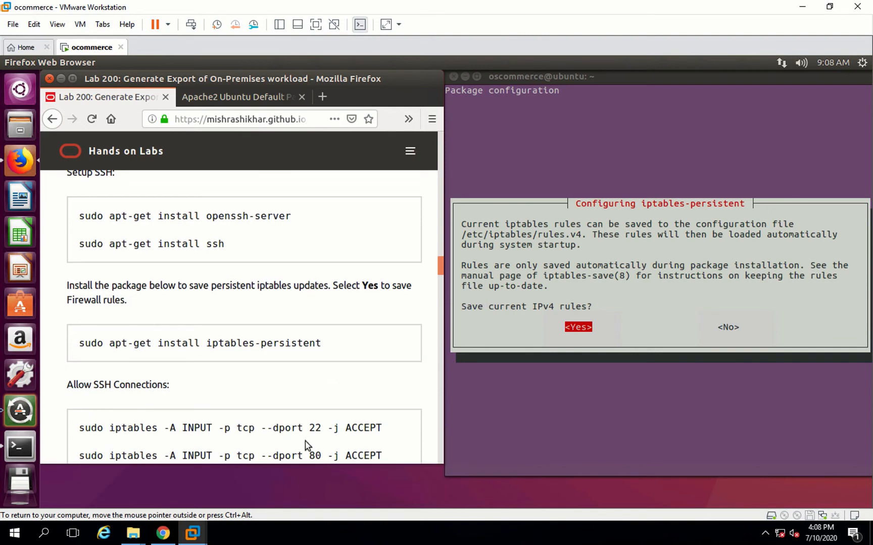
left_click(649, 333)
key("Return")
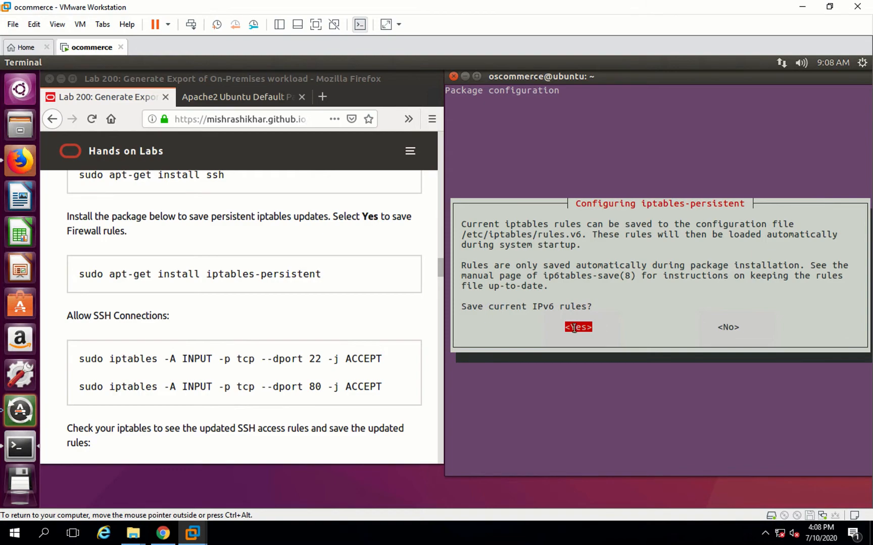
- Choose Yes to also save the current IPv6 rules in the iptables-persistent configuration dialog
key("Return")
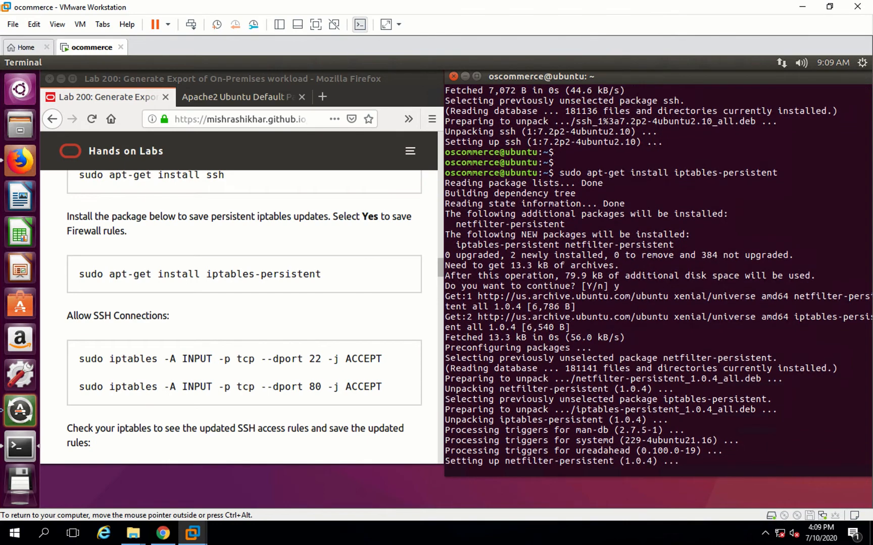
left_click(271, 389)
scroll(271, 389, "down", 3)
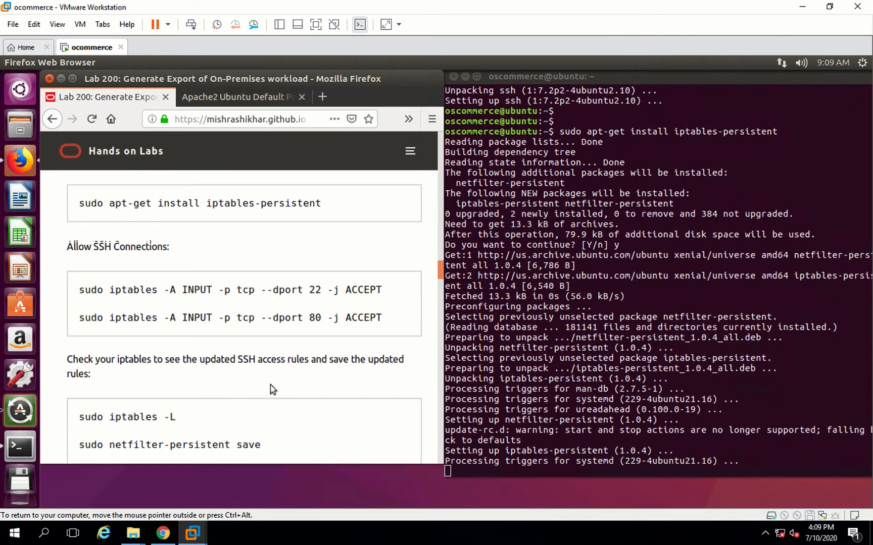
scroll(271, 384, "down", 3)
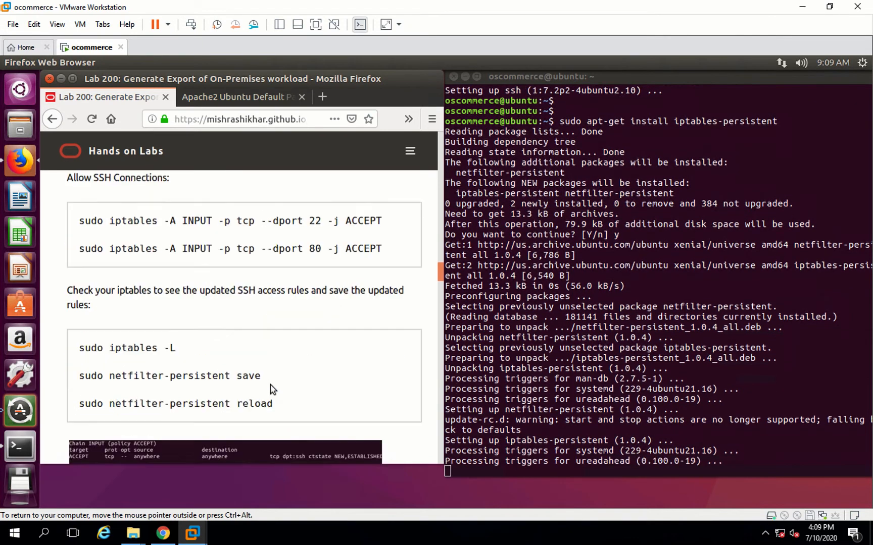
left_click(555, 412)
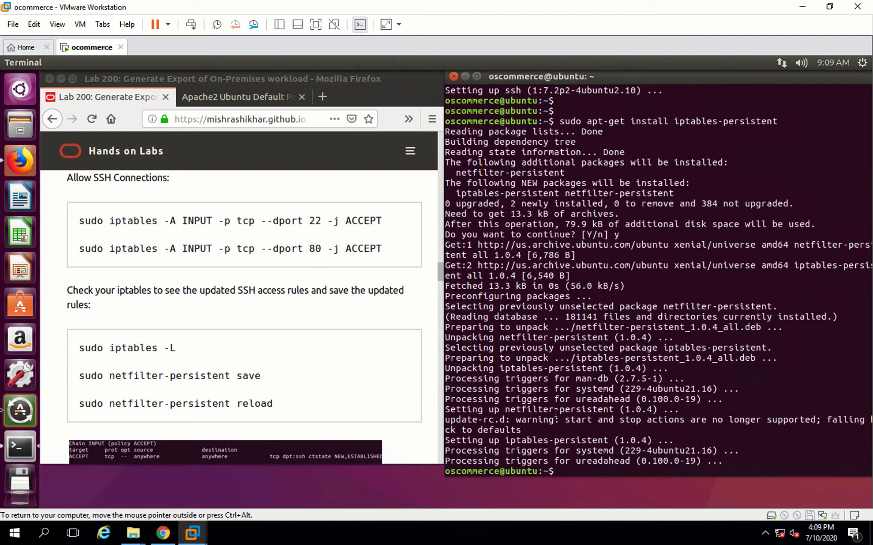
key("Return")
key("Return")
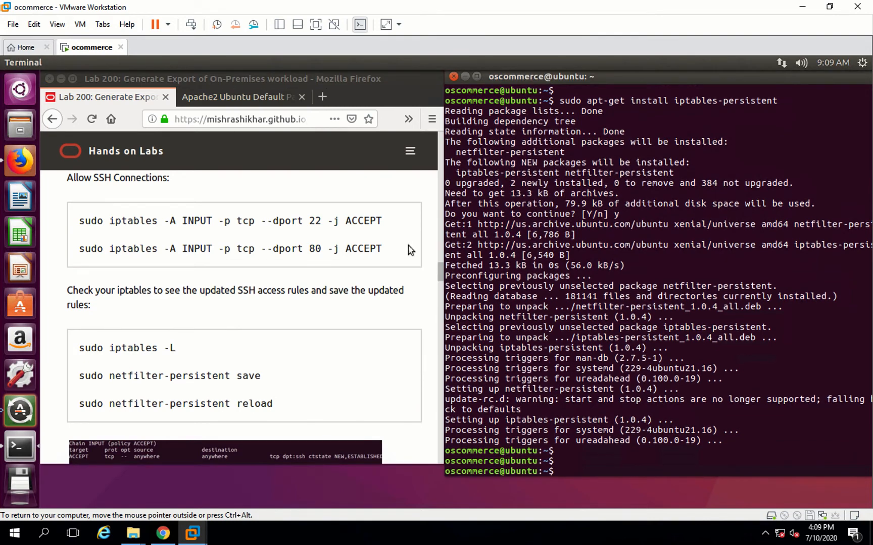
- Copy the two guide commands sudo iptables -A INPUT -p tcp --dport 22 and --dport 80 -j ACCEPT and run them in Terminal
left_click_drag(383, 250, 81, 225)
key("ctrl+c")
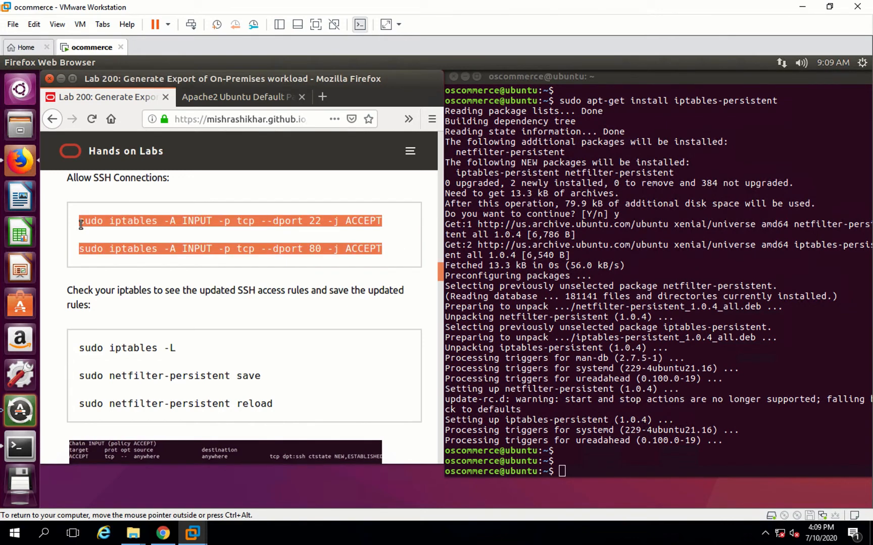
left_click(618, 463)
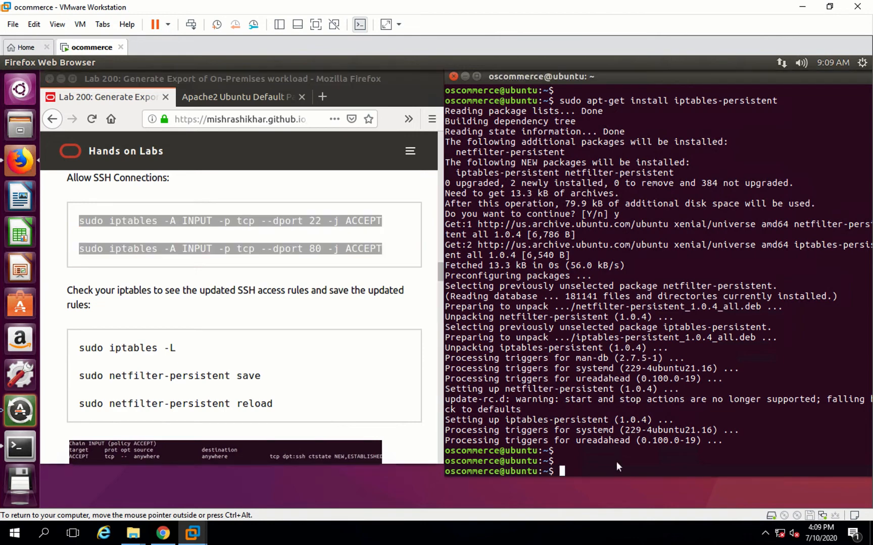
right_click(616, 462)
left_click(661, 399)
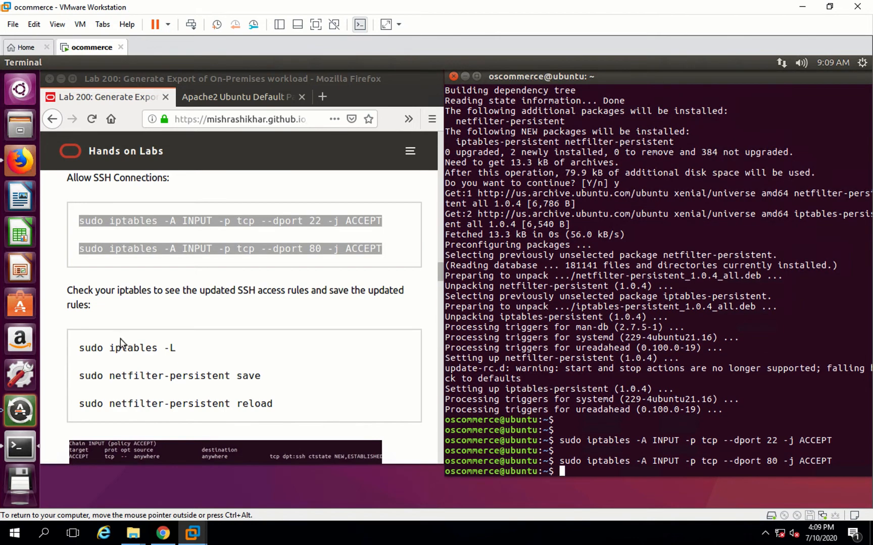
- Copy sudo iptables -L from the guide and run it in Terminal to list the firewall rules
left_click(80, 348)
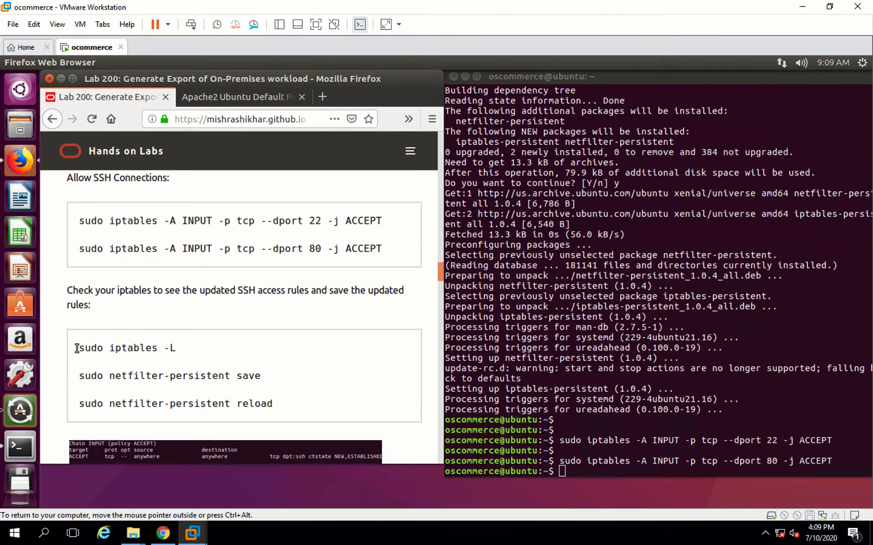
triple_click(80, 348)
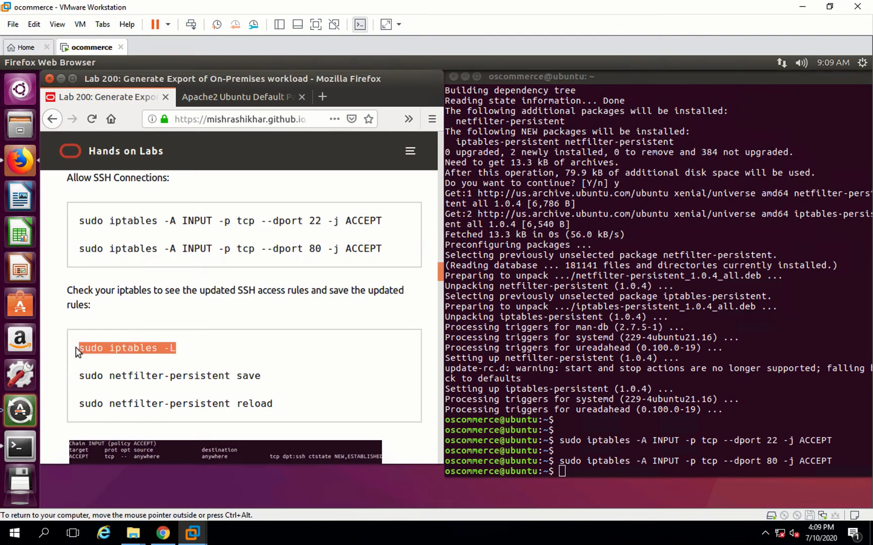
right_click(583, 464)
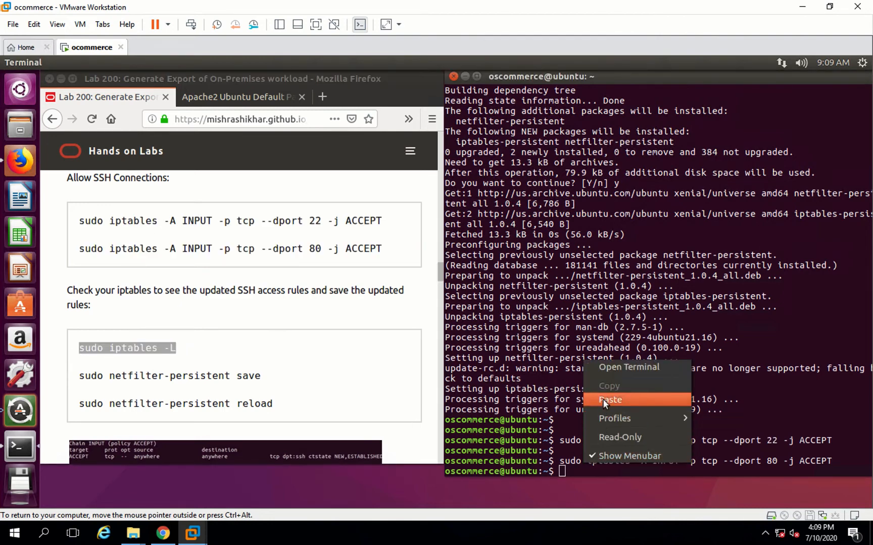
left_click(603, 399)
key("Return")
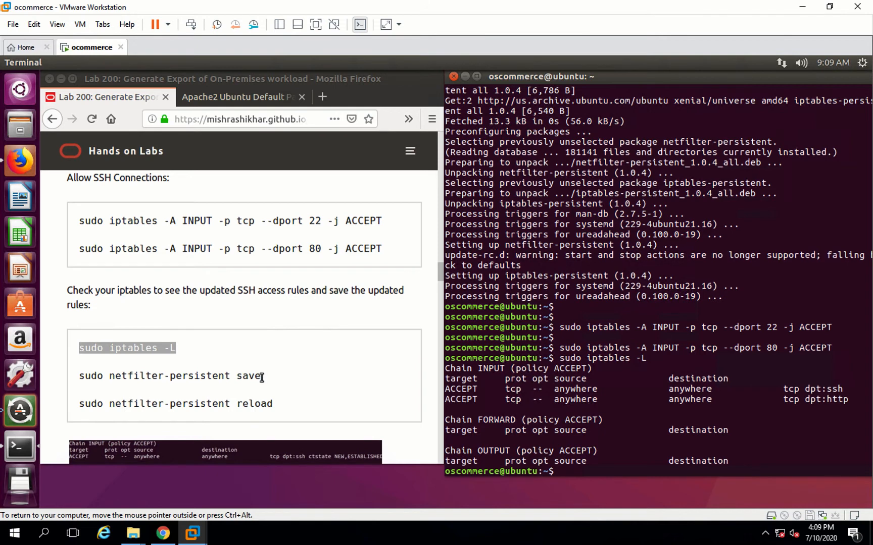
- Copy sudo netfilter-persistent save from the guide and run it in Terminal
left_click(236, 376)
triple_click(77, 379)
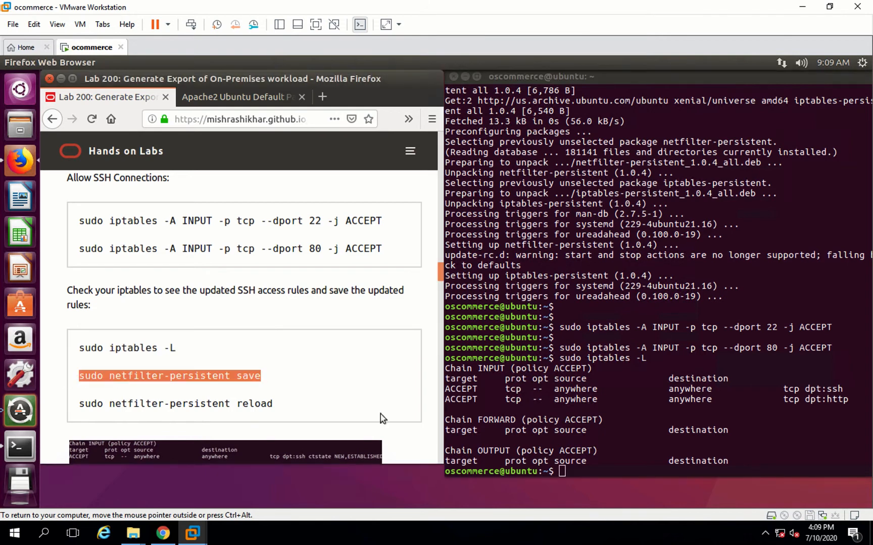
right_click(602, 468)
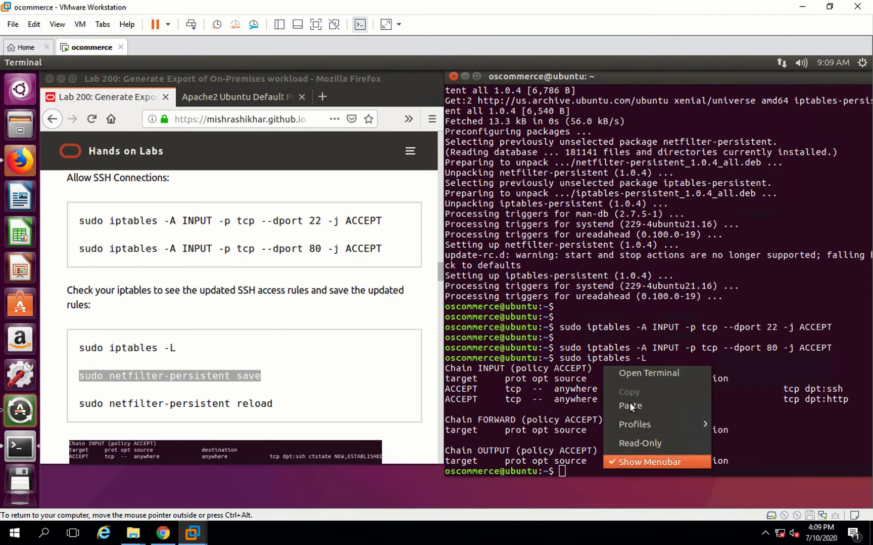
left_click(629, 405)
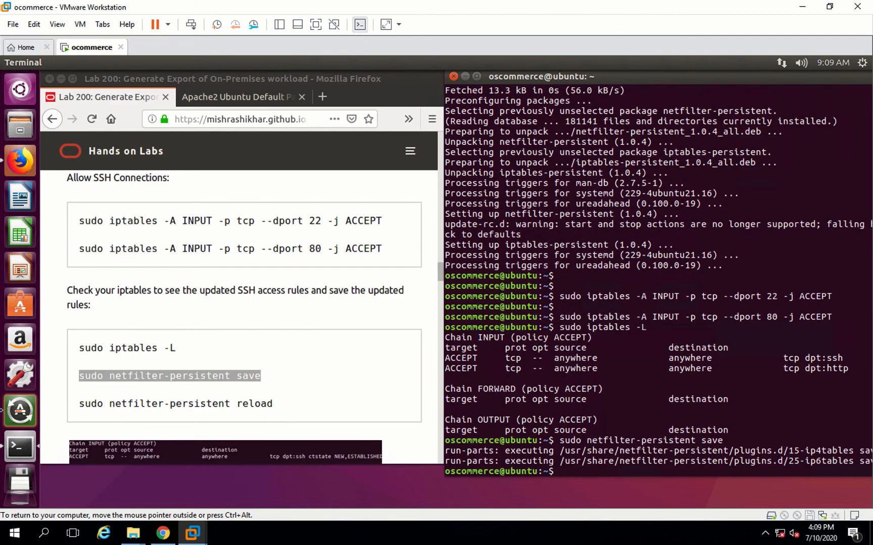
- Recall the save command and edit it to run sudo netfilter-persistent reload
key("Up")
key("BackSpace")
key("BackSpace")
key("BackSpace")
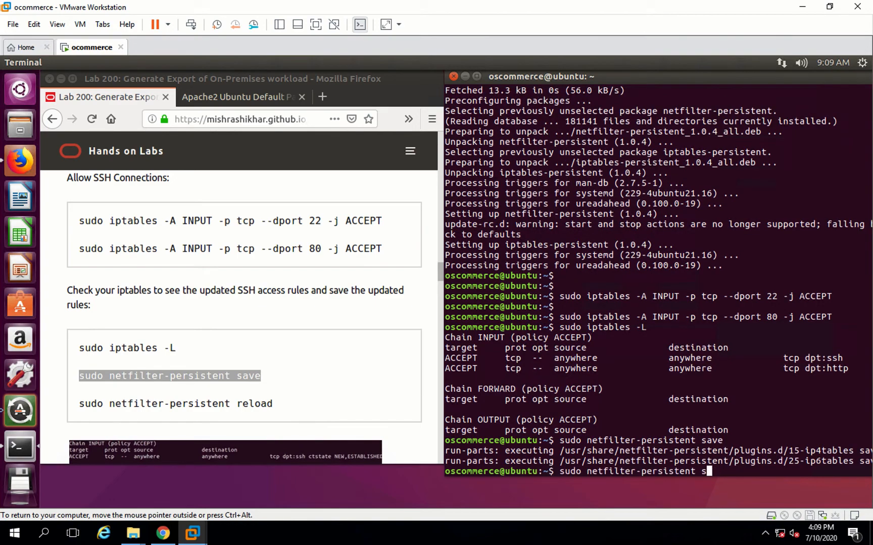
type("reload")
key("Return")
key("Return")
key("Return")
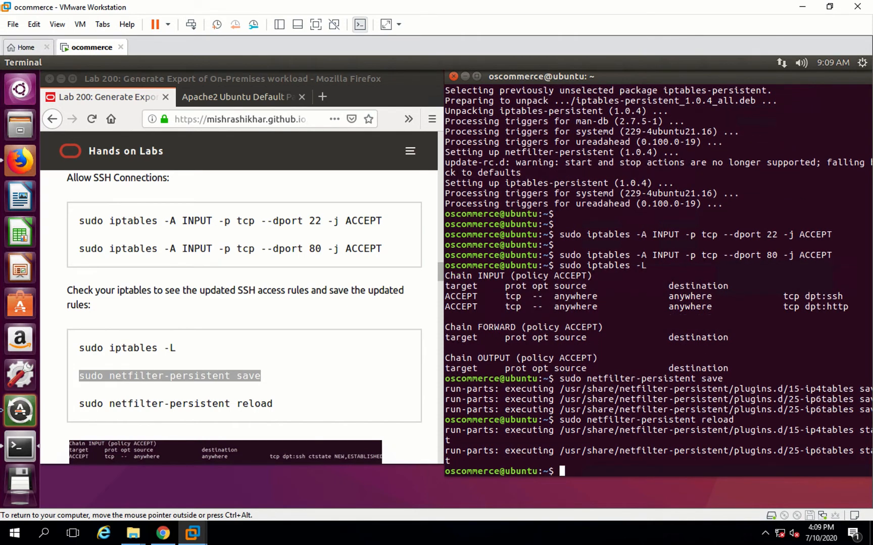
- Clear the Terminal screen with the clear command
left_click(284, 367)
scroll(284, 365, "down", 5)
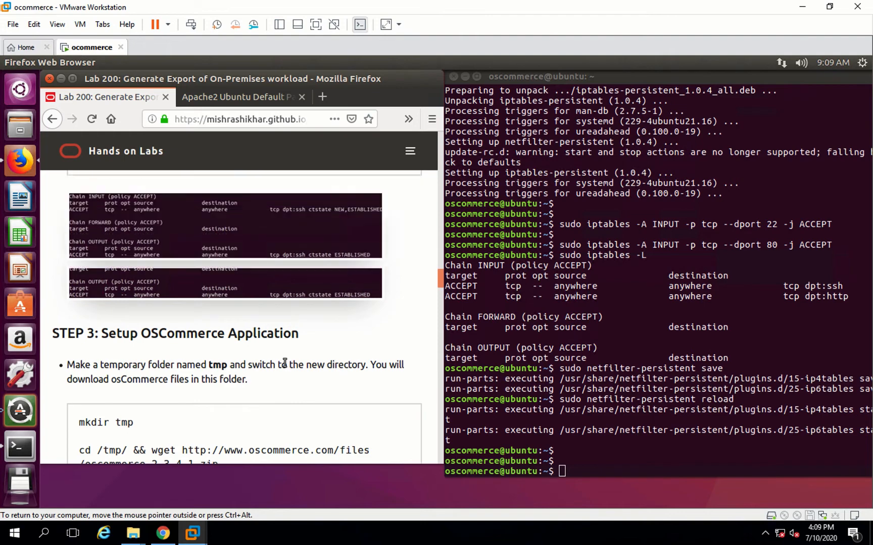
scroll(284, 364, "down", 3)
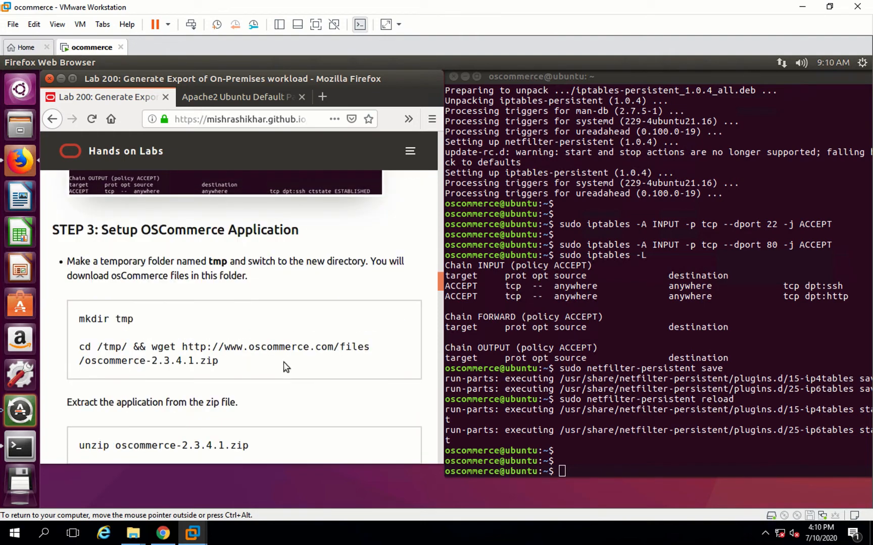
left_click(620, 394)
type("clea")
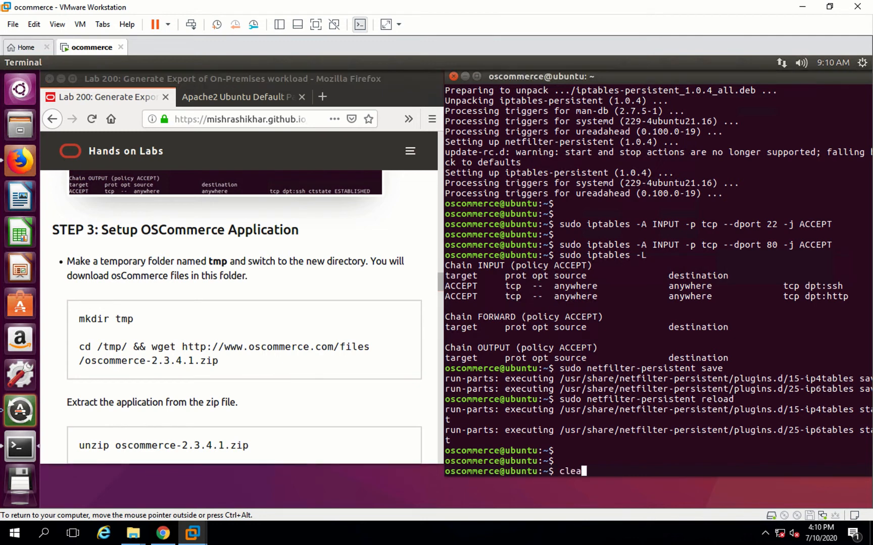
type("r")
key("Return")
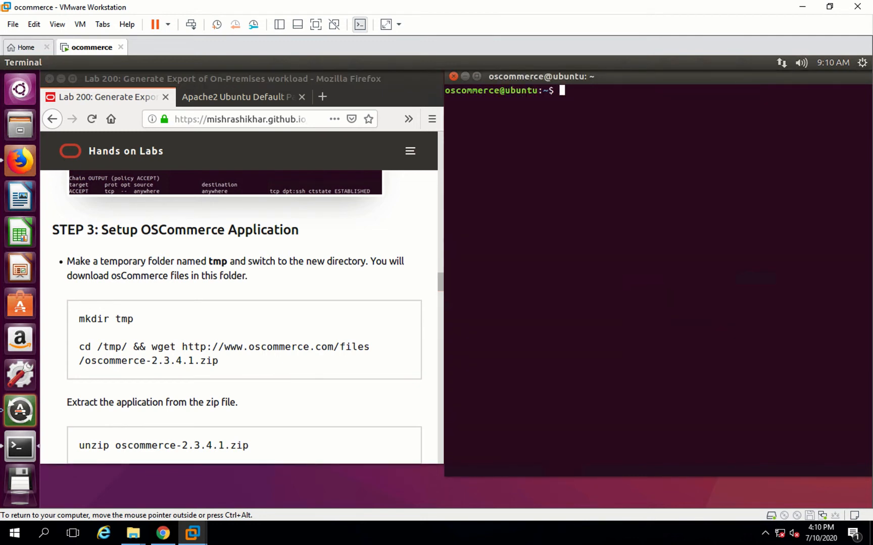
- Create a tmp folder in the home directory with mkdir tmp
type("mkdir")
key("Return")
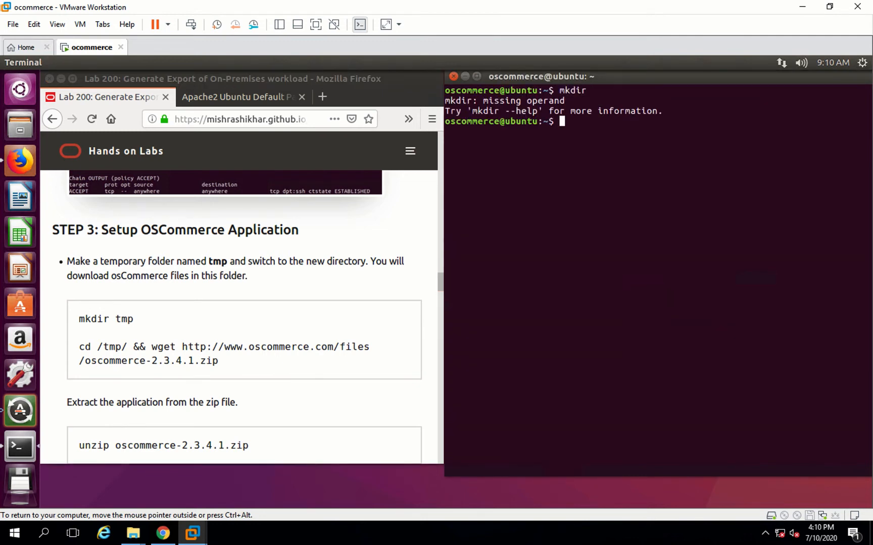
type("mkdir tmp")
key("Return")
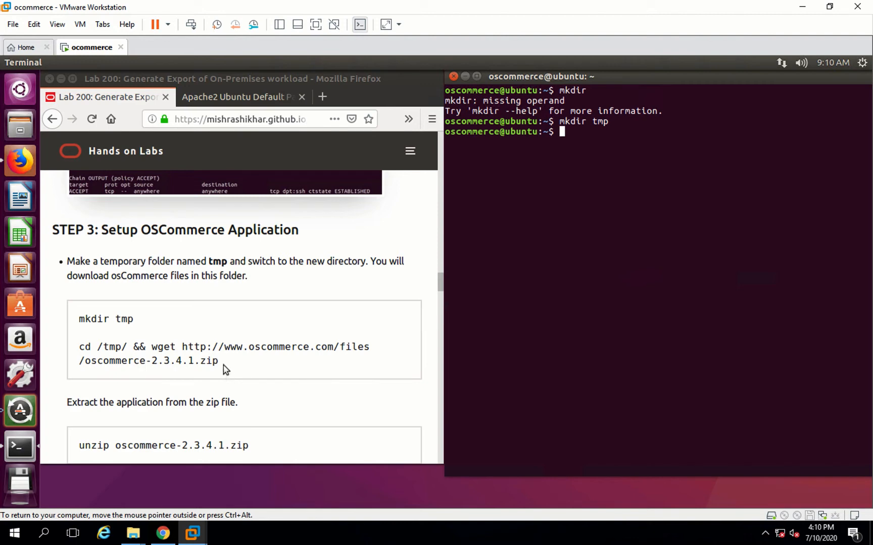
left_click(127, 361)
triple_click(79, 351)
key("ctrl+c")
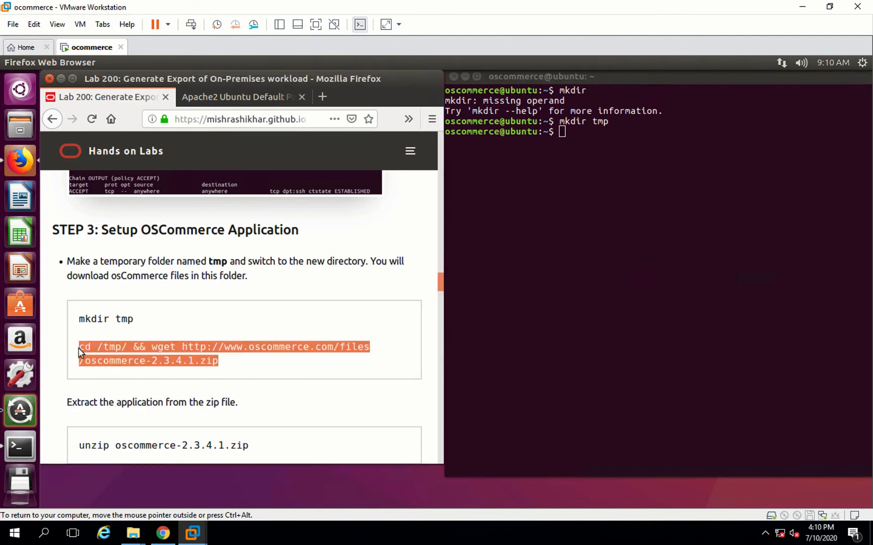
left_click(615, 158)
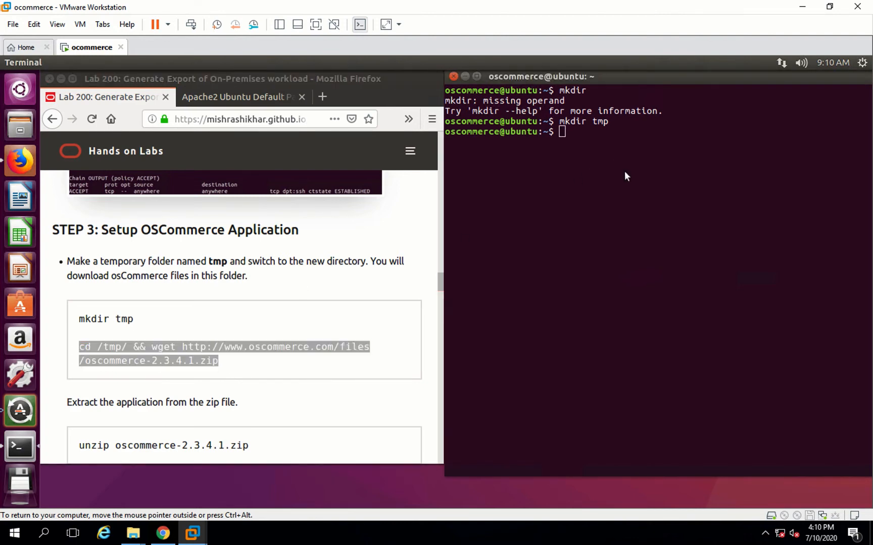
right_click(614, 158)
left_click(634, 197)
key("Return")
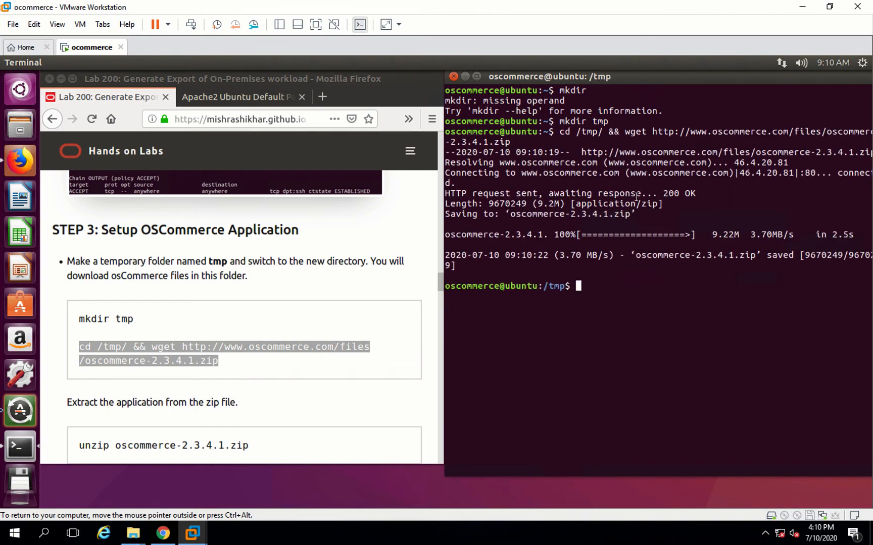
- Extract the downloaded archive with unzip oscommerce-2.3.4.1.zip
type("unzip os")
key("Tab")
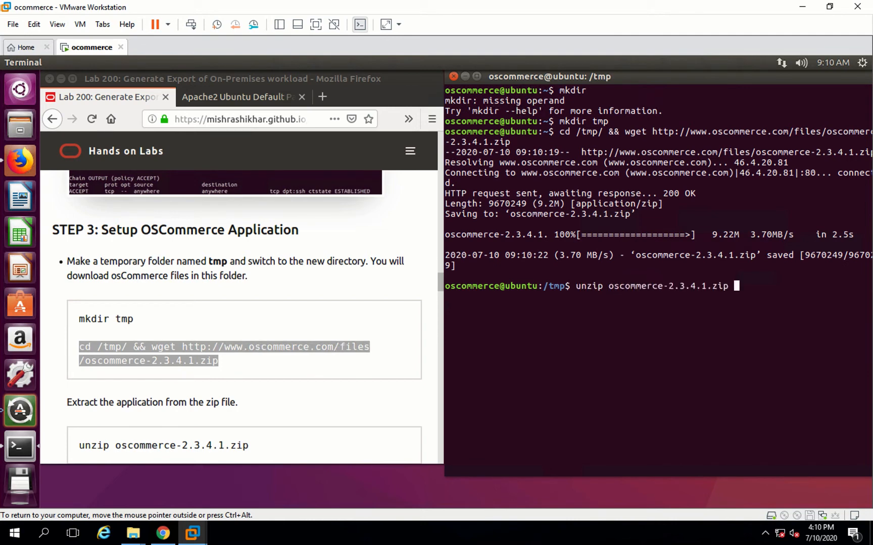
key("Return")
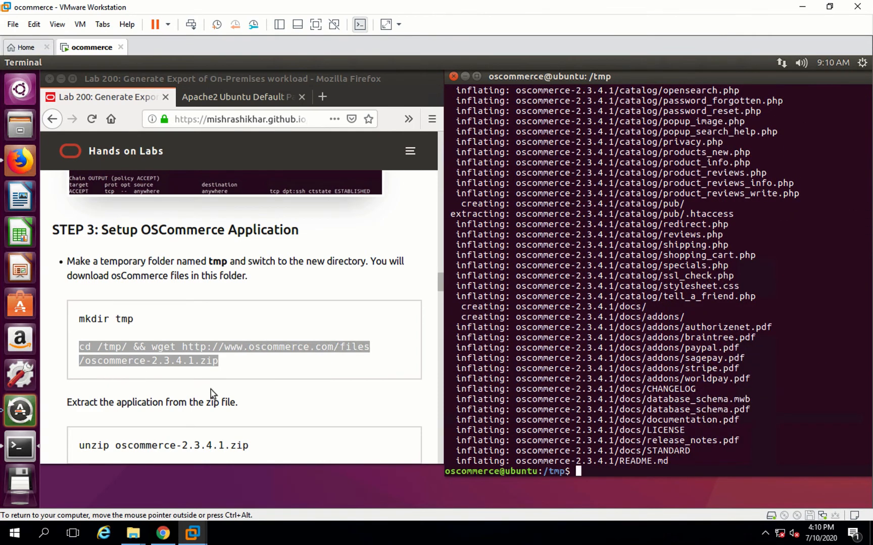
- Copy sudo cp -rf oscommerce-2.3.4.1/* /var/www/html/ from the guide and run it in Terminal
left_click(212, 394)
scroll(211, 394, "down", 4)
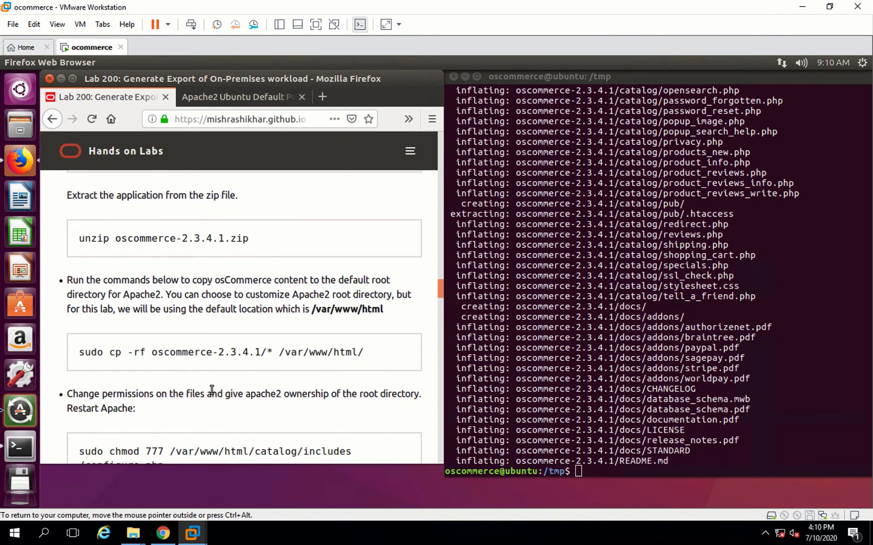
scroll(211, 391, "down", 2)
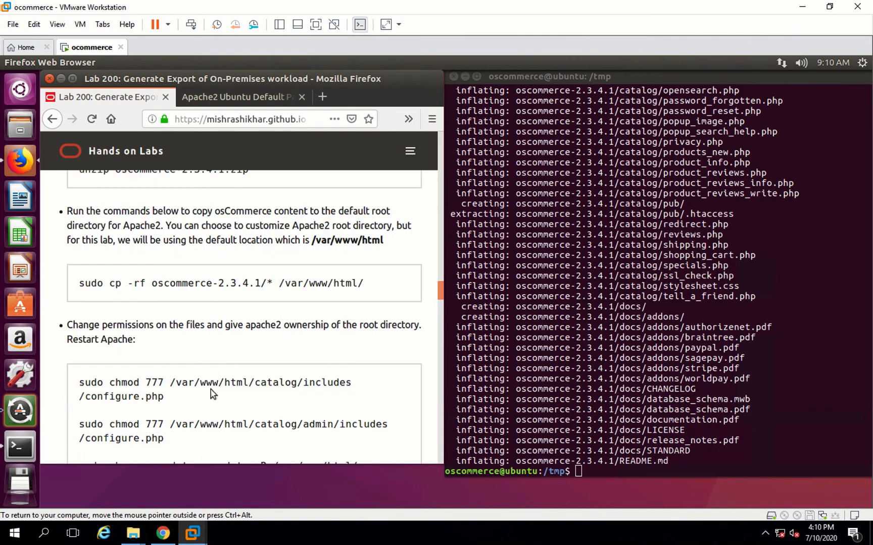
left_click(591, 467)
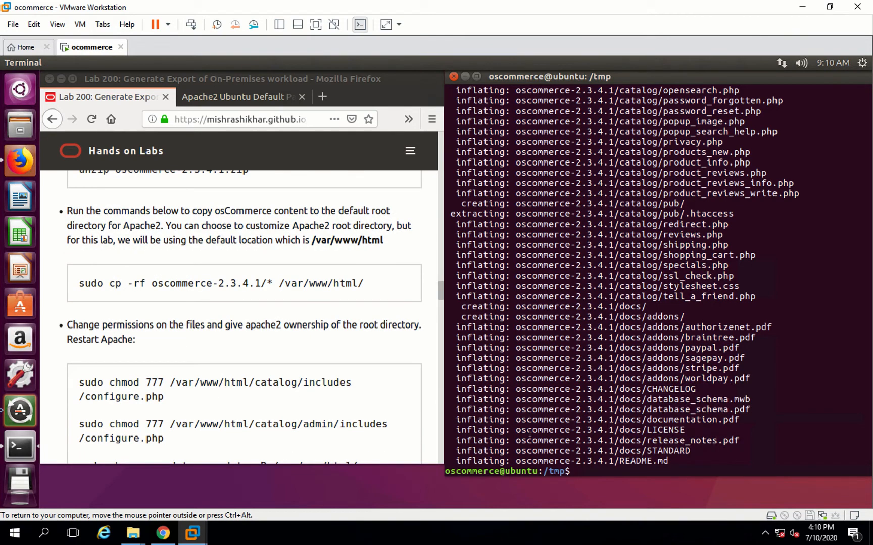
left_click(81, 281)
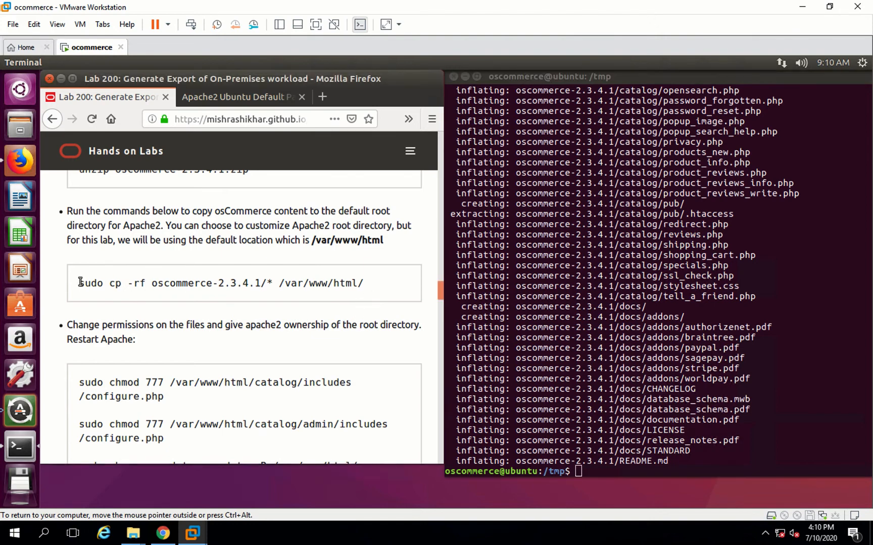
triple_click(80, 283)
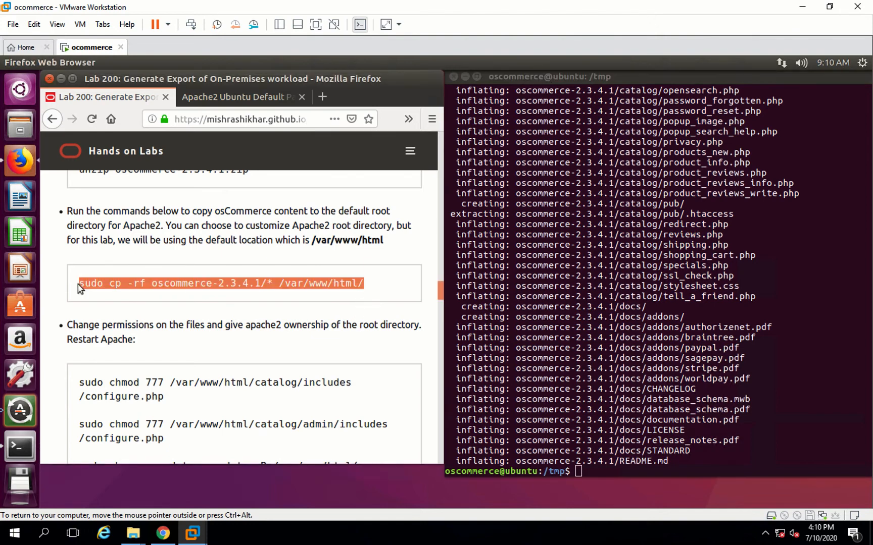
left_click(584, 461)
right_click(585, 461)
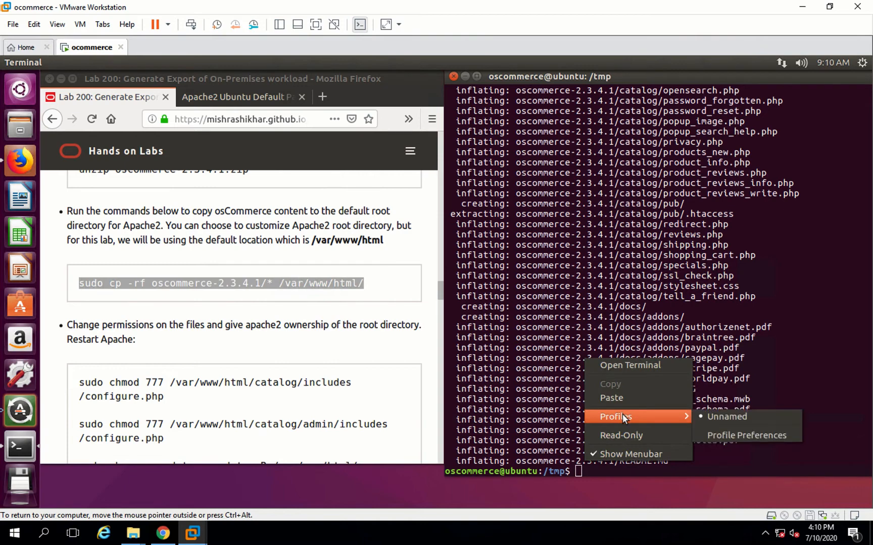
left_click(611, 398)
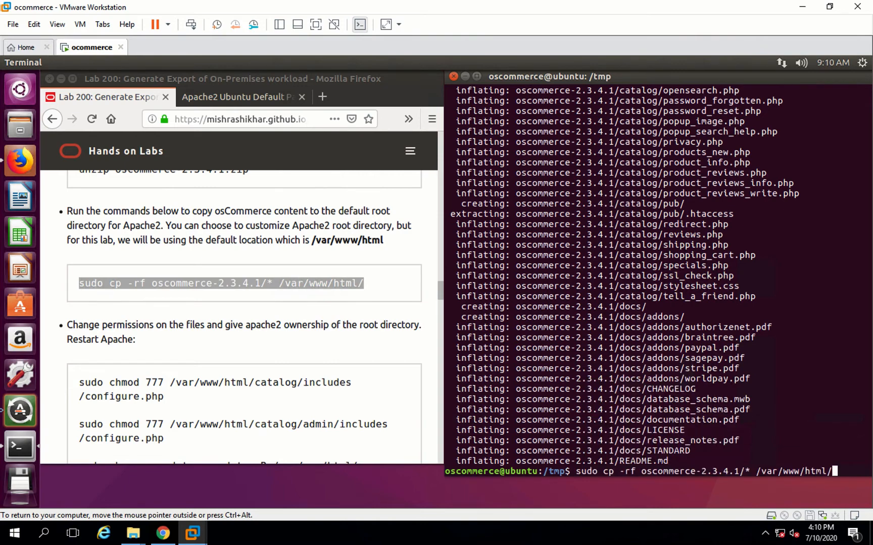
key("Return")
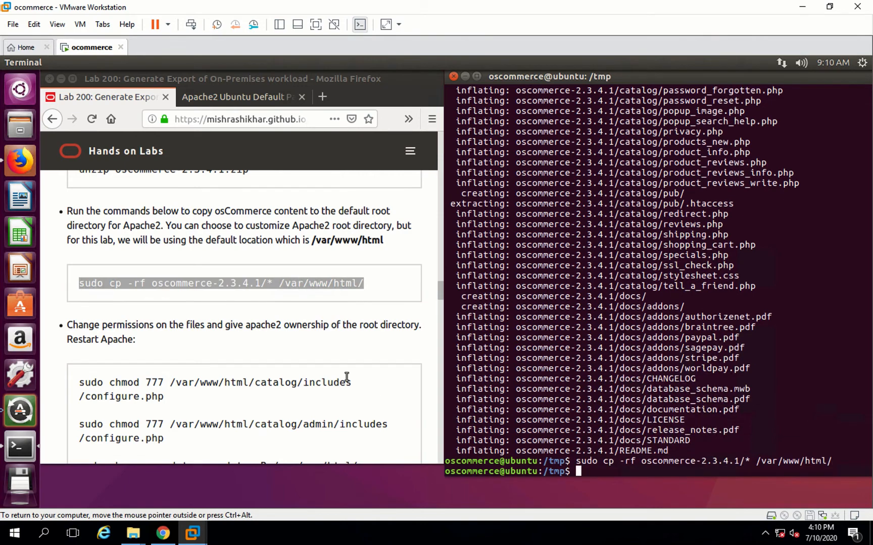
- Copy the chmod 777, chown www-data and service apache2 start commands from the guide and run them in Terminal
left_click(166, 386)
scroll(163, 386, "down", 3)
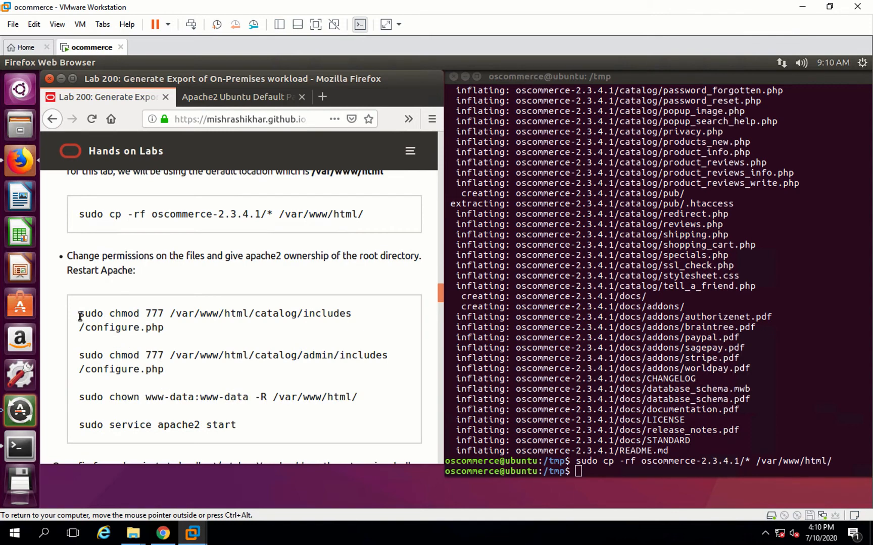
left_click(263, 433)
key("ctrl+c")
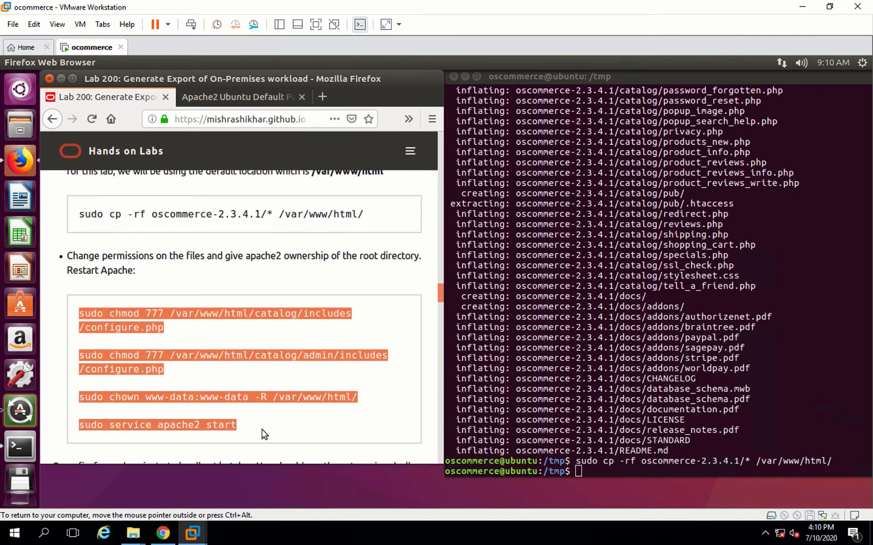
left_click(584, 469)
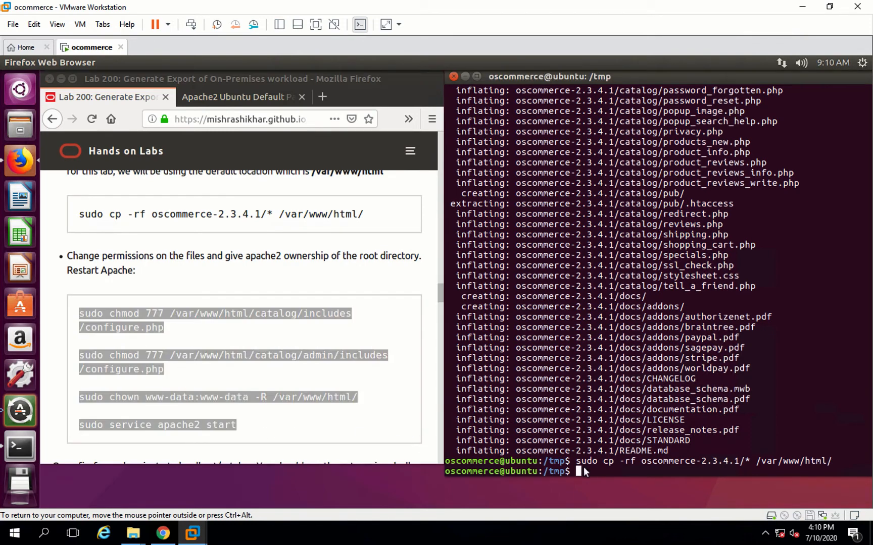
right_click(583, 468)
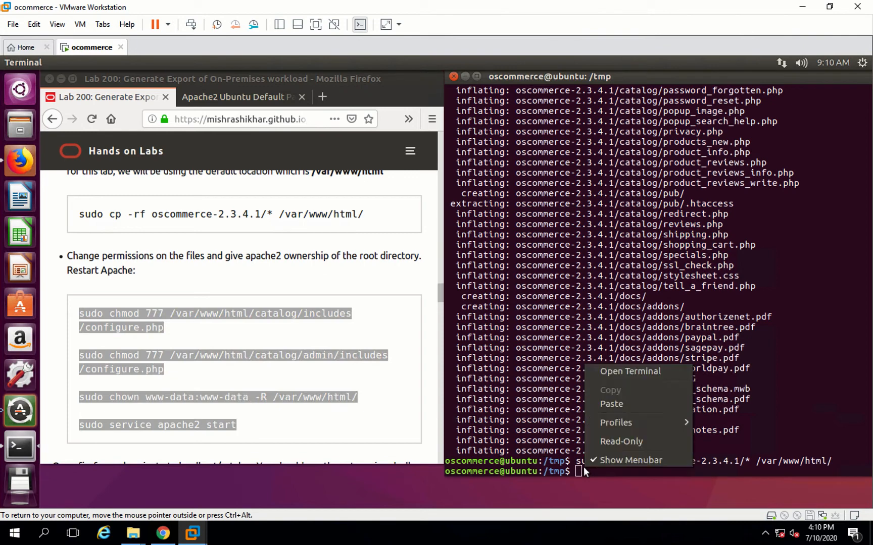
left_click(631, 407)
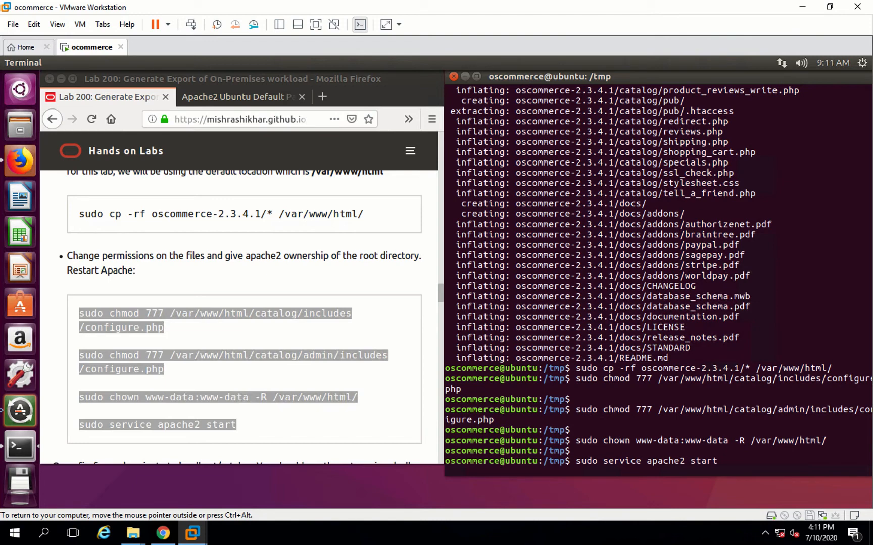
key("Return")
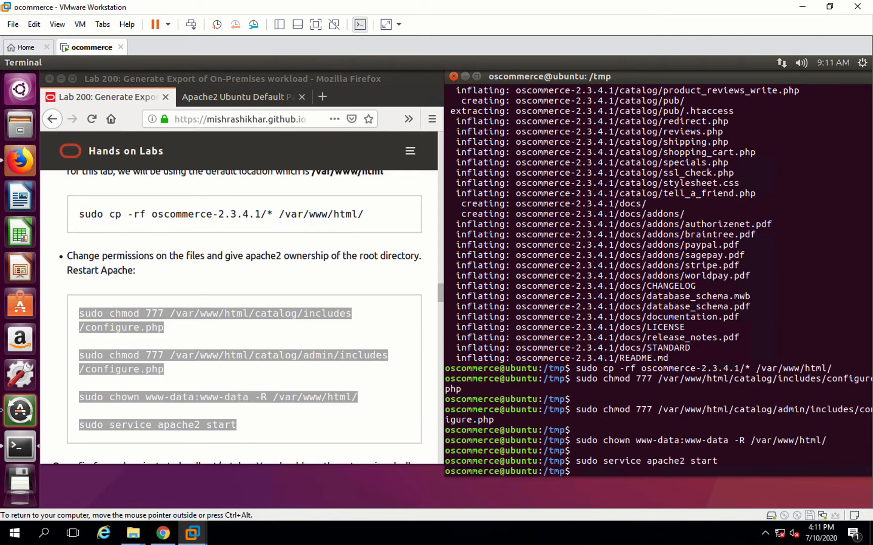
- Open a new browser tab and navigate to localhost/catalog
left_click(315, 426)
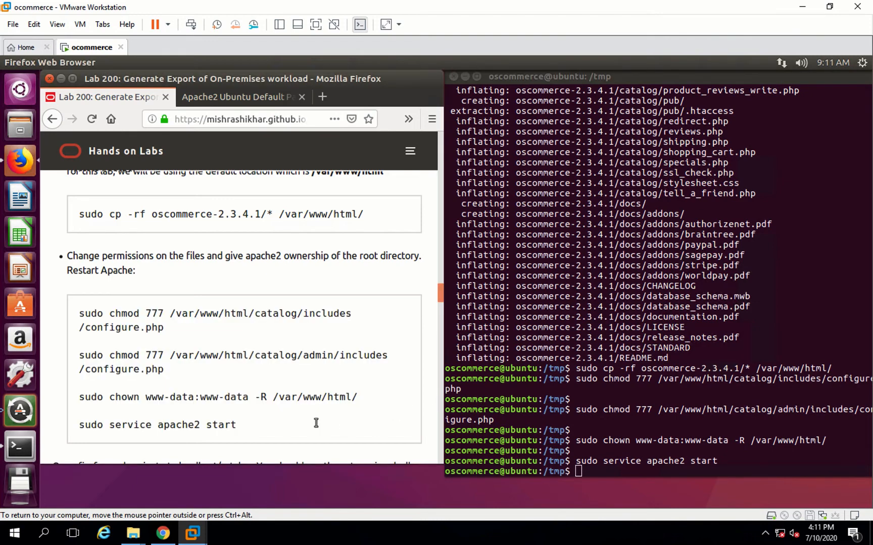
scroll(317, 424, "down", 2)
scroll(316, 424, "down", 1)
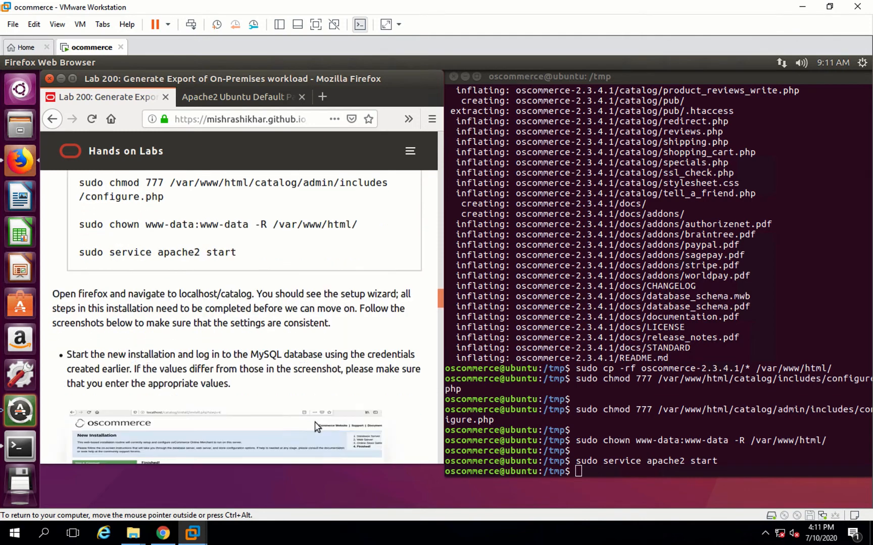
scroll(316, 427, "down", 1)
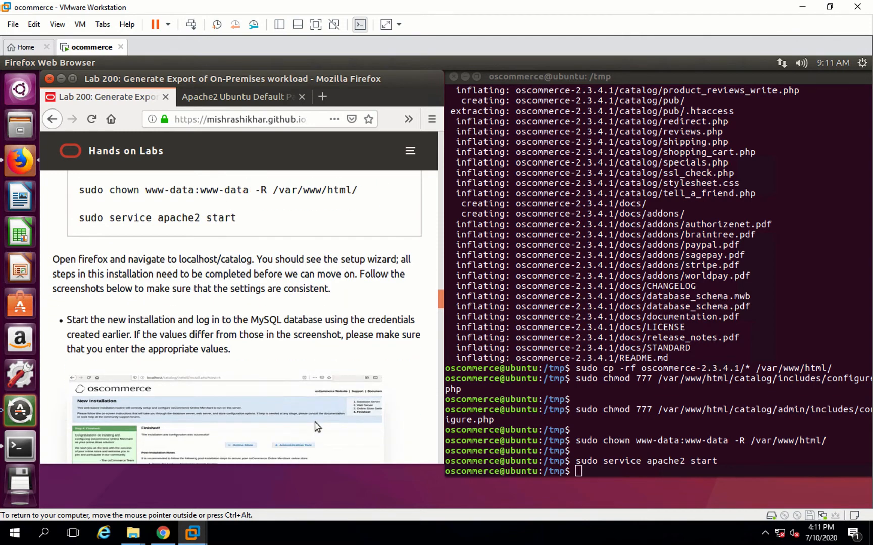
scroll(315, 427, "down", 3)
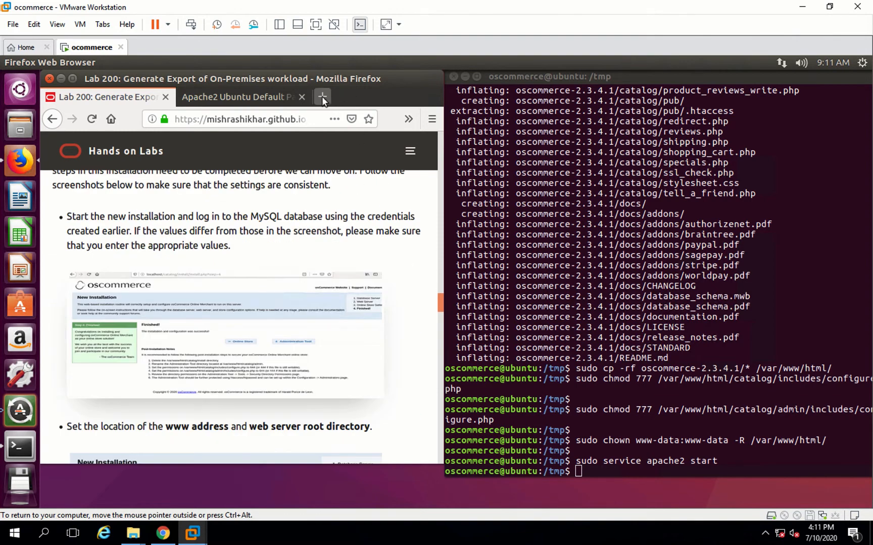
left_click(322, 97)
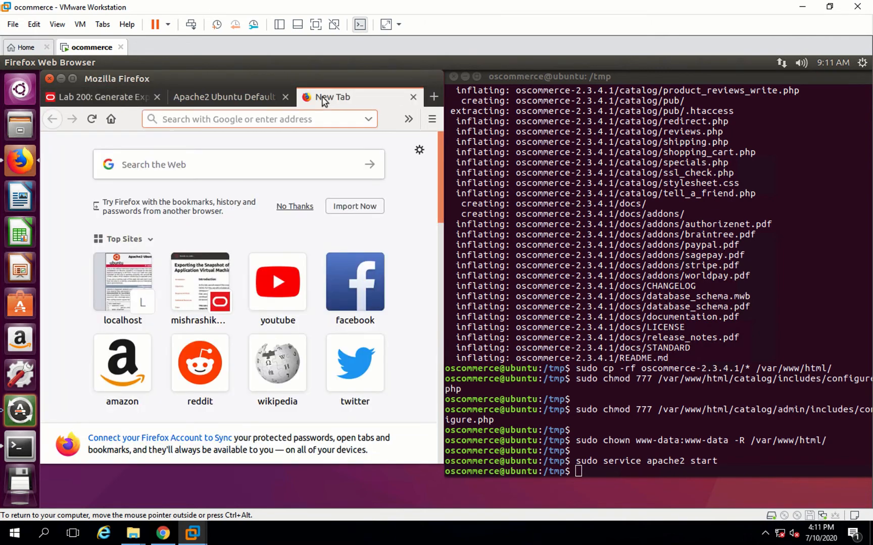
type("localhost")
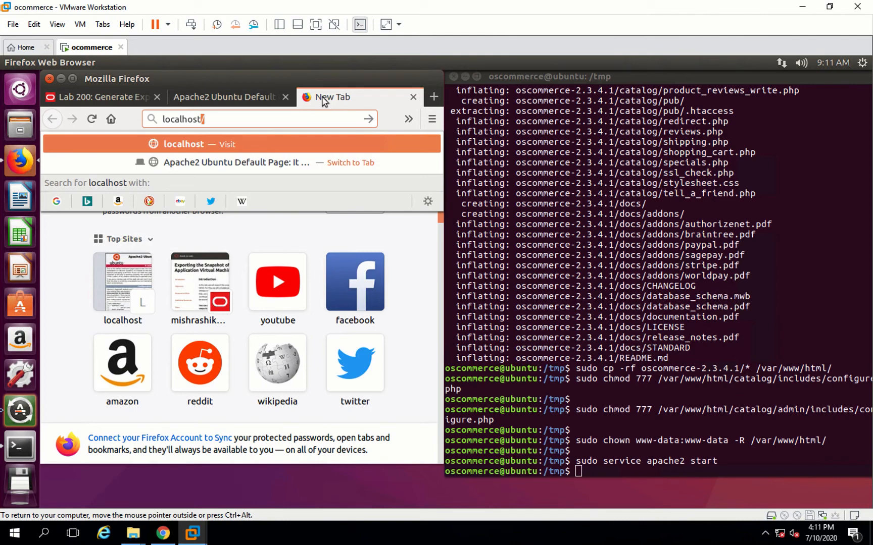
type("/catalo")
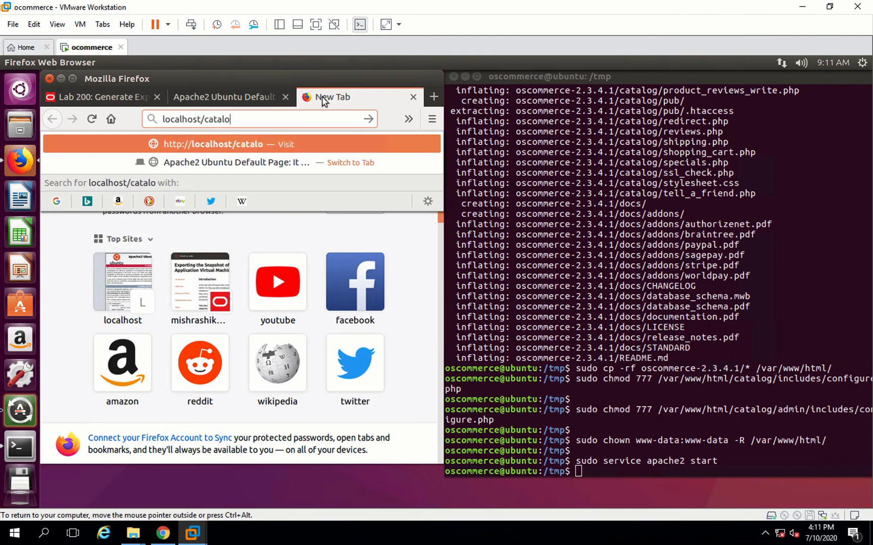
type("g")
key("Return")
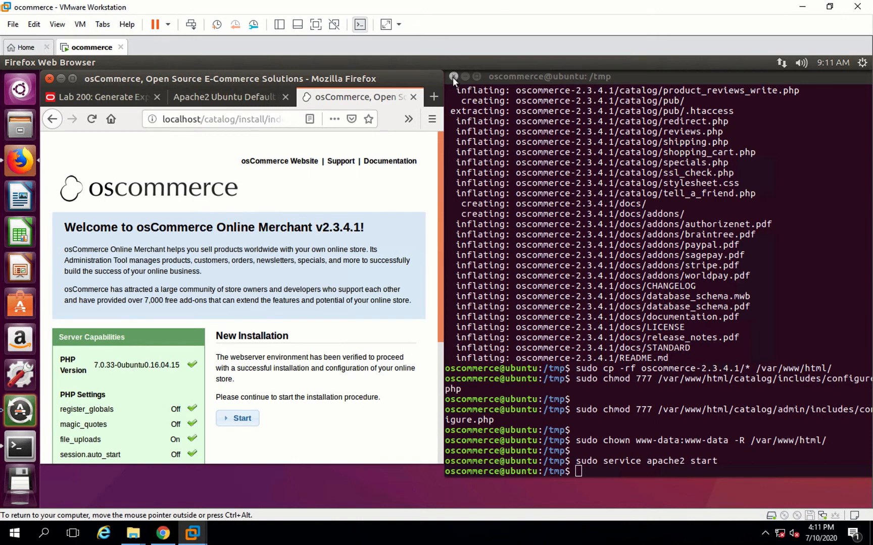
- Close the Terminal window and maximize the Firefox window
left_click(453, 77)
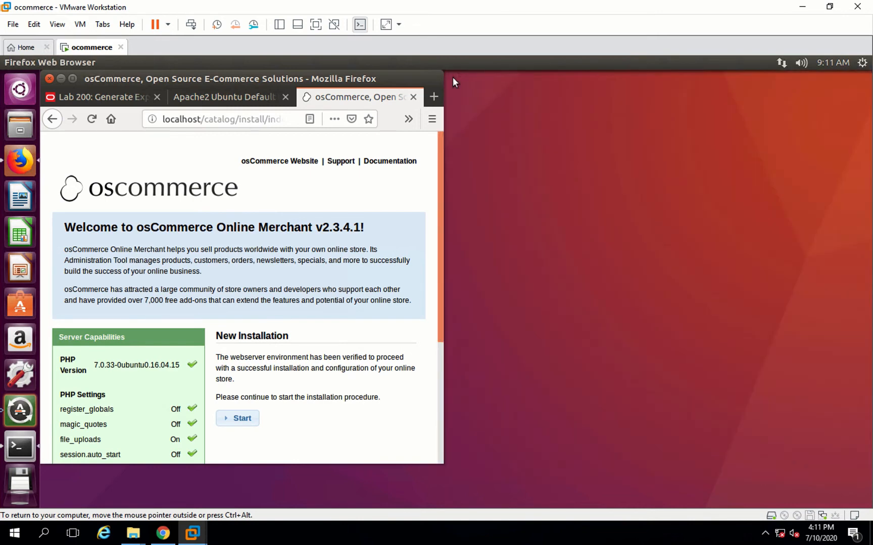
left_click(72, 78)
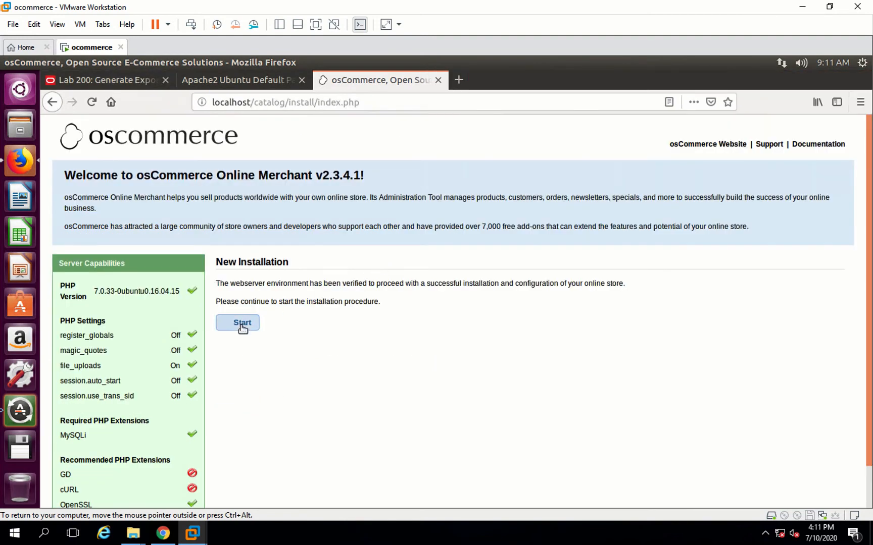
- Start the new installation and enter database username root, the database password, and database name oscommerce, dismissing the save-login prompt
left_click(242, 326)
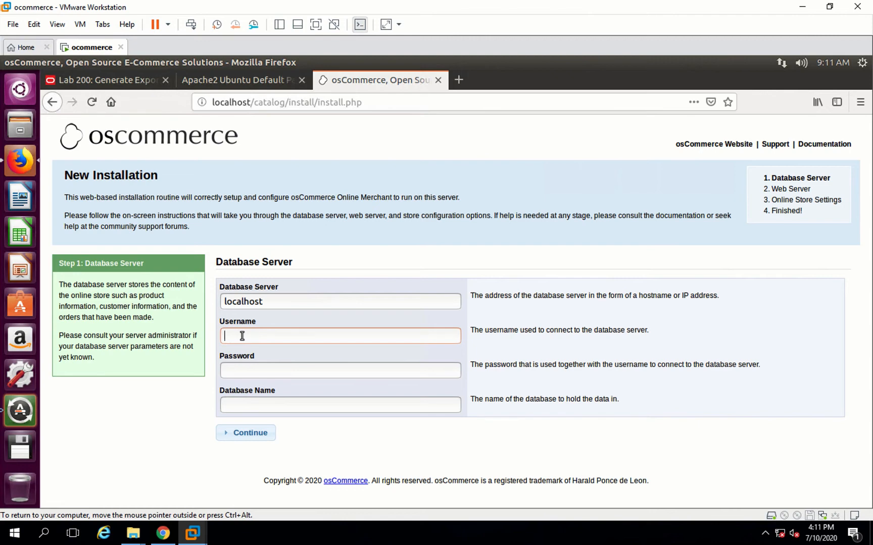
type("root")
left_click(237, 375)
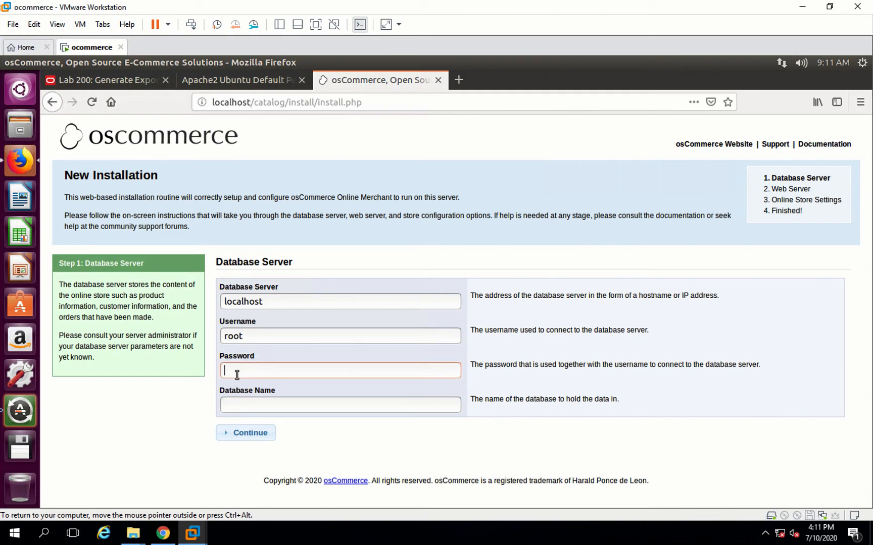
type("*********")
left_click(242, 407)
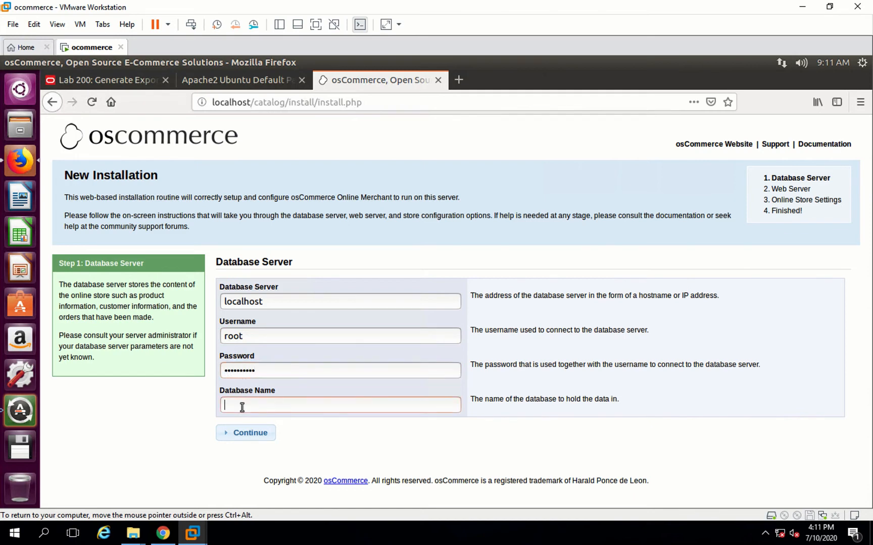
type("oscommerce")
key("Return")
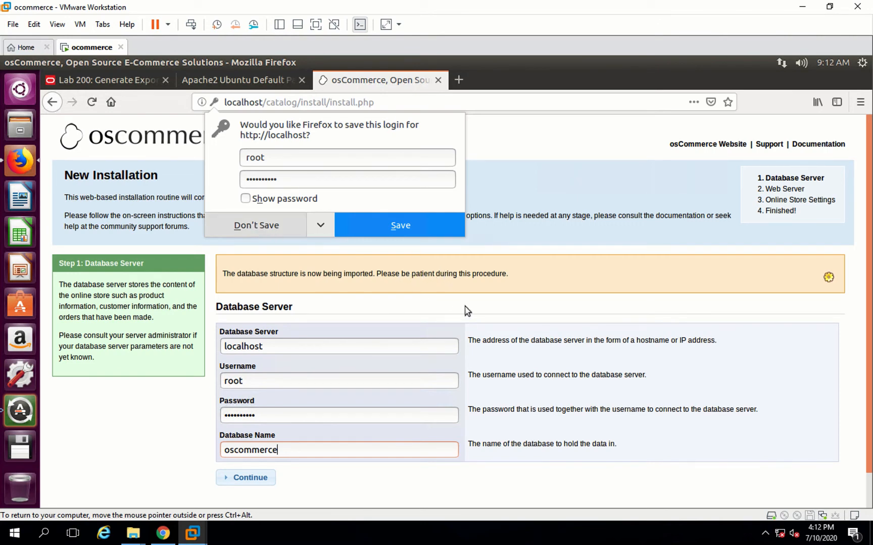
left_click(511, 296)
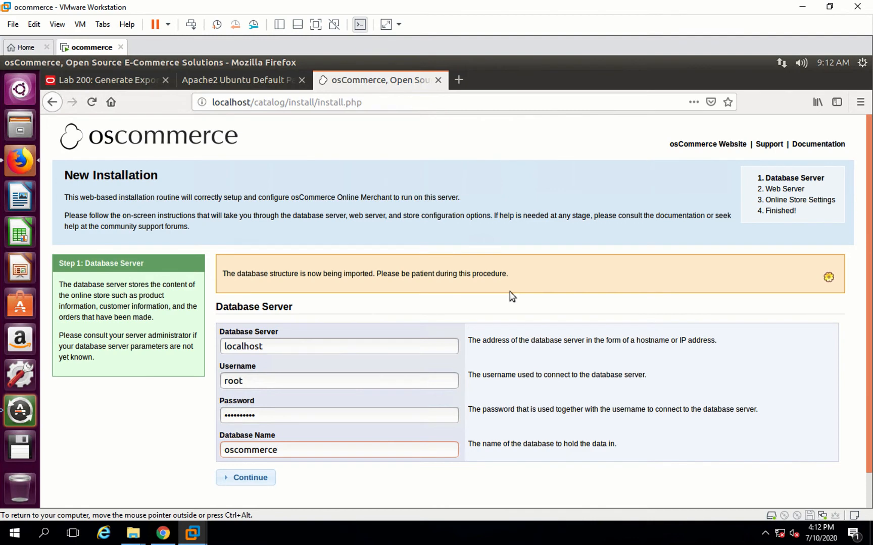
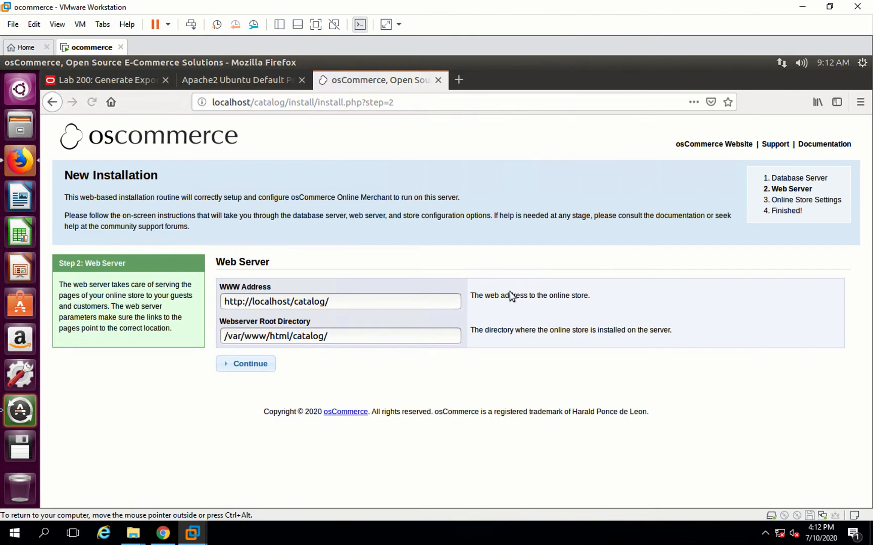
- Continue past the web server settings, then enter store name My Store, owner name oscommerceAdmin and the store owner's e-mail address
left_click(245, 368)
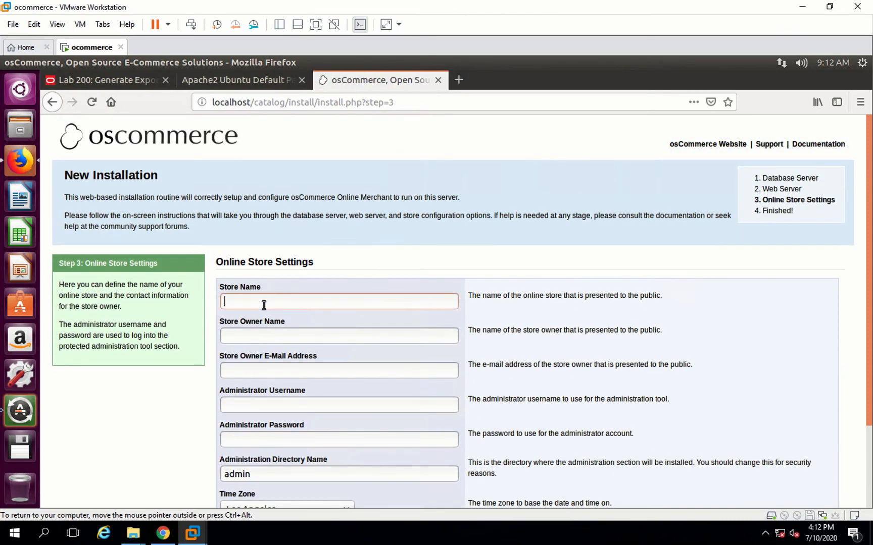
type("My Store")
type("oscommerce")
type("Admi")
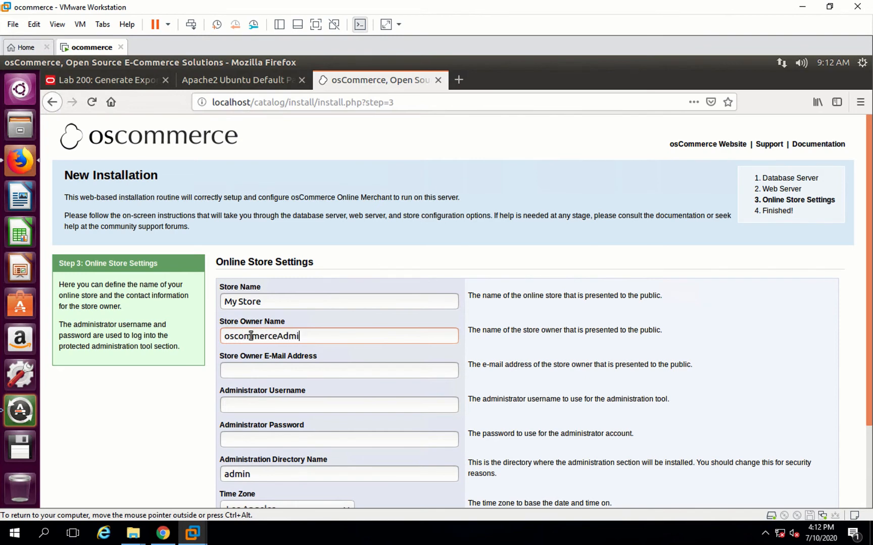
type("noscommerceadmin@m")
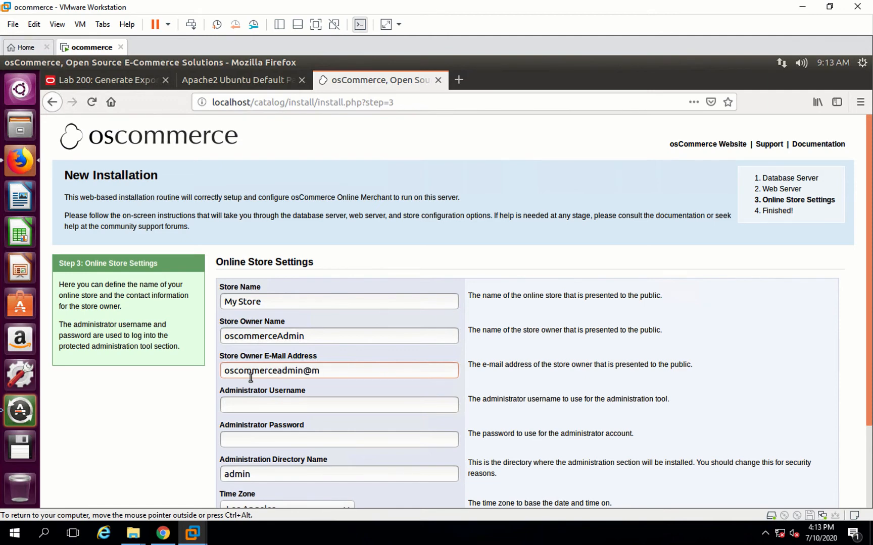
type("ystore.com")
- Enter administrator username oscommerceadmin and fill in the administrator password
left_click(242, 411)
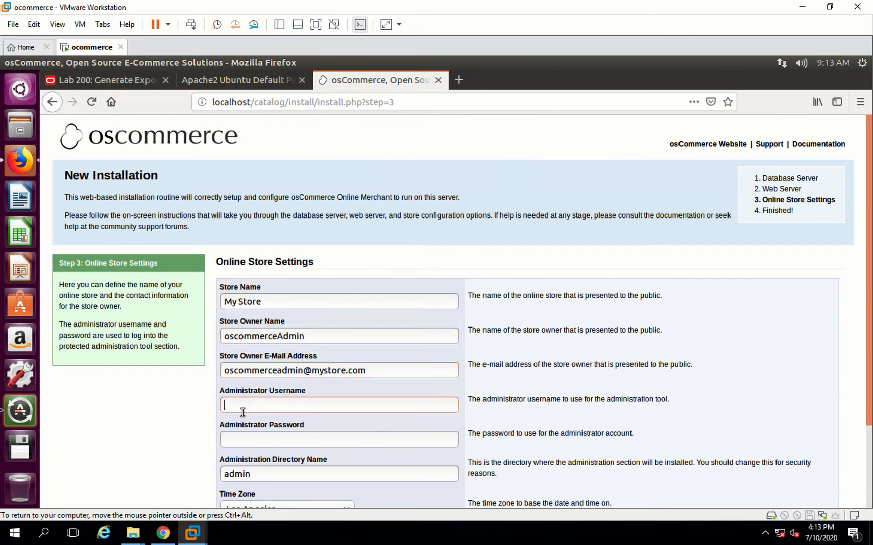
type("oscommerceadmin")
type("oscommerc")
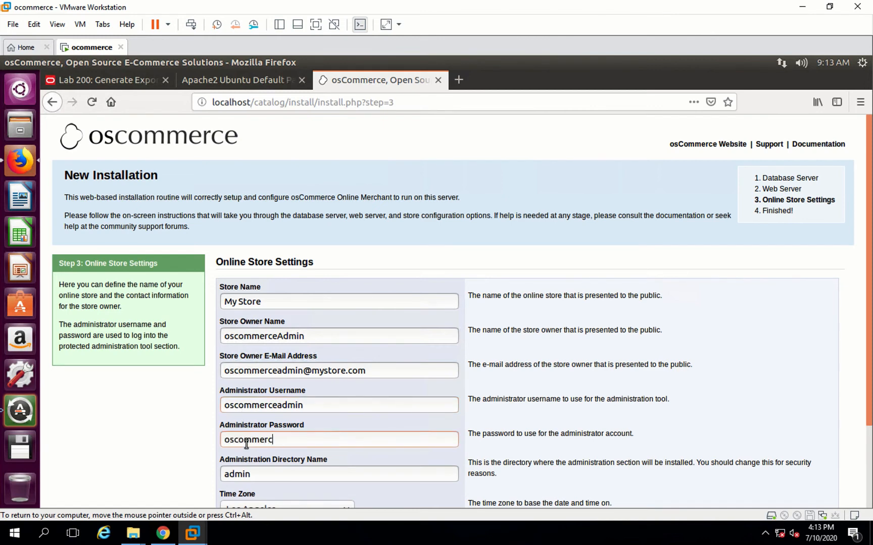
type("e")
- Set the store time zone to New York and continue to finish the installation
scroll(247, 445, "down", 2)
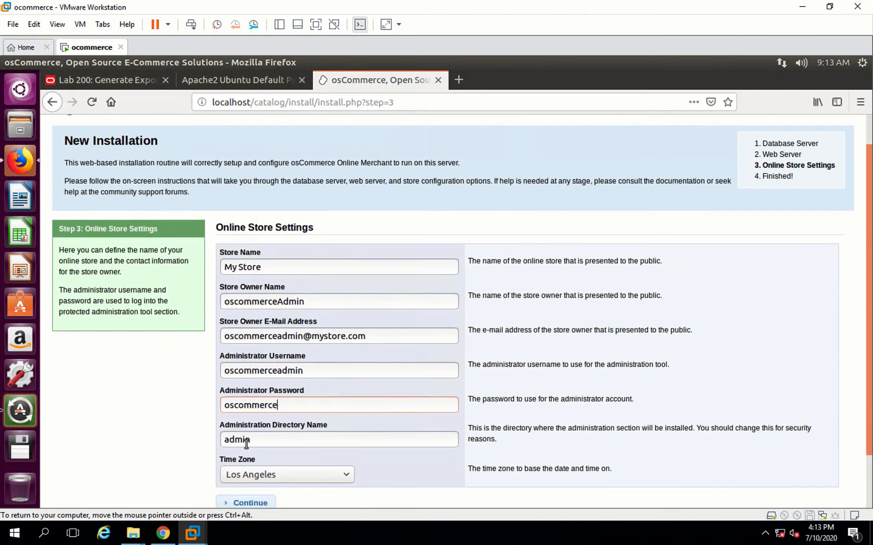
scroll(248, 442, "down", 3)
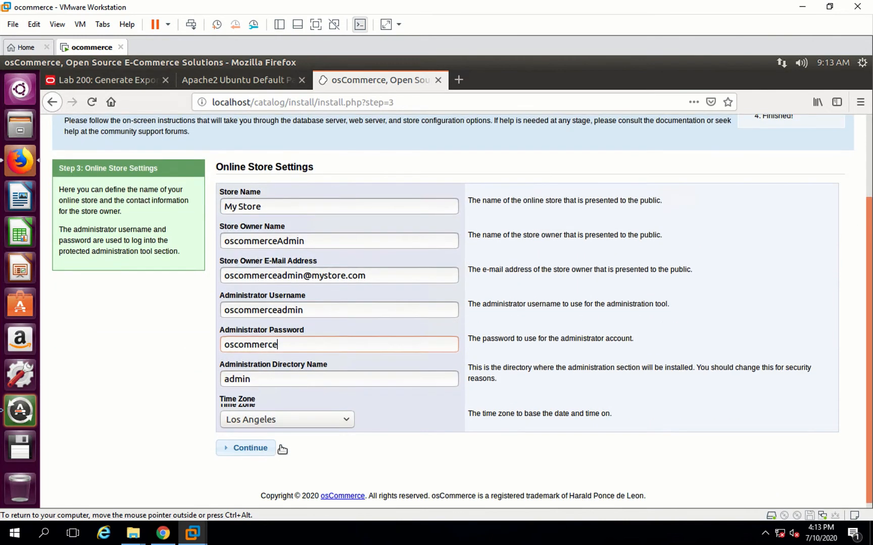
left_click(312, 415)
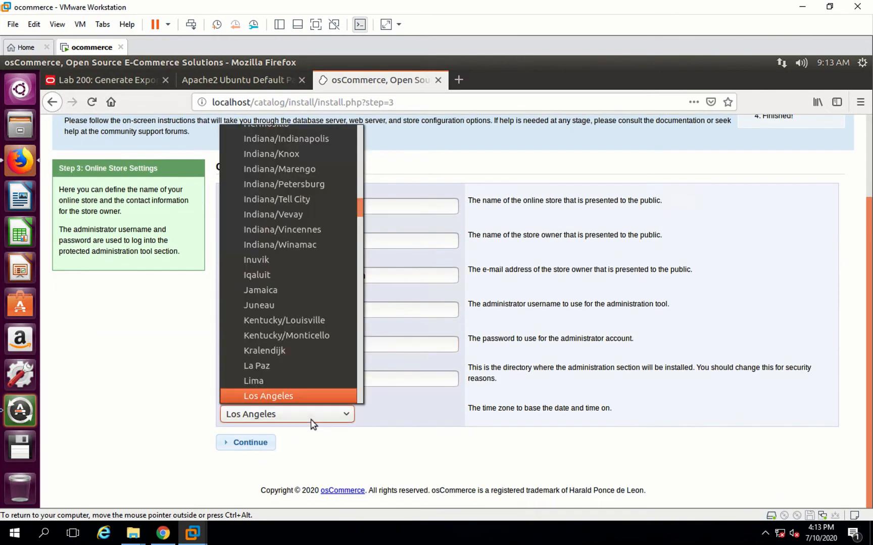
type("ne")
left_click(277, 397)
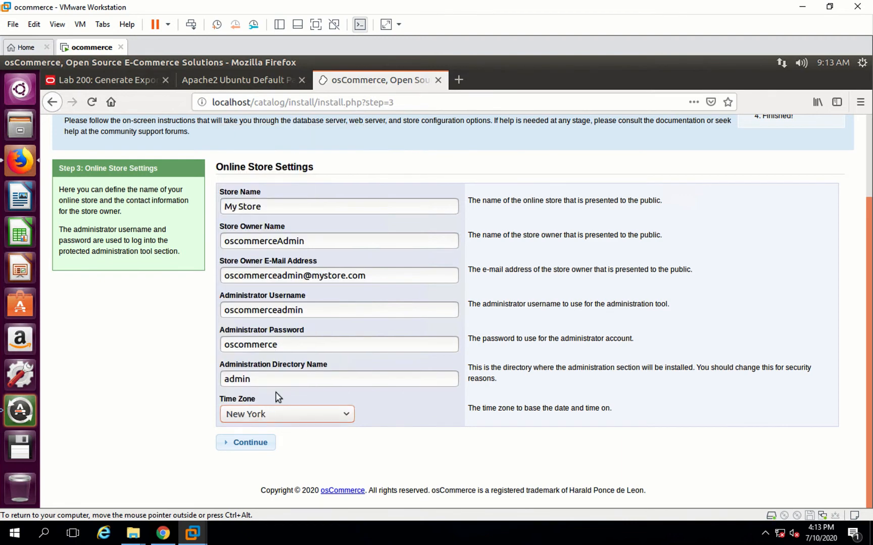
left_click(242, 447)
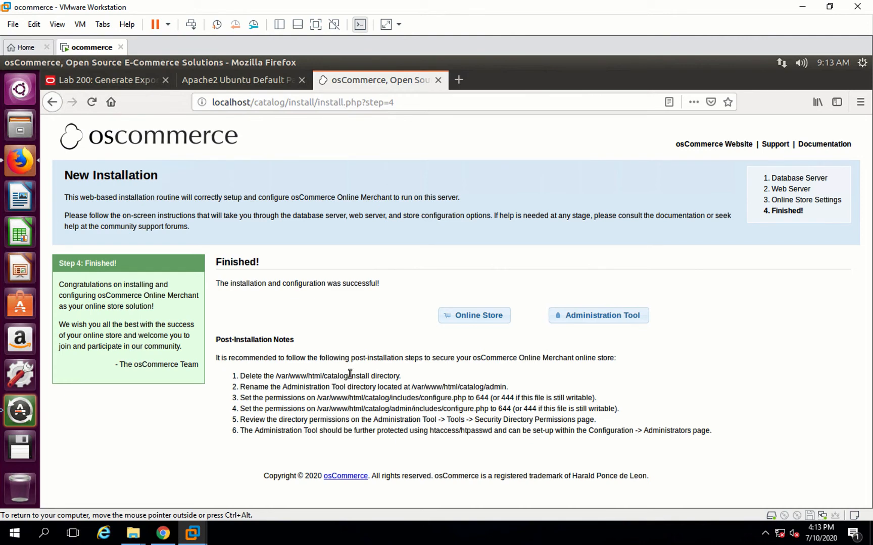
- Open the Administration Tool and log in as oscommerceadmin with the administrator password, declining to save the login
left_click(596, 320)
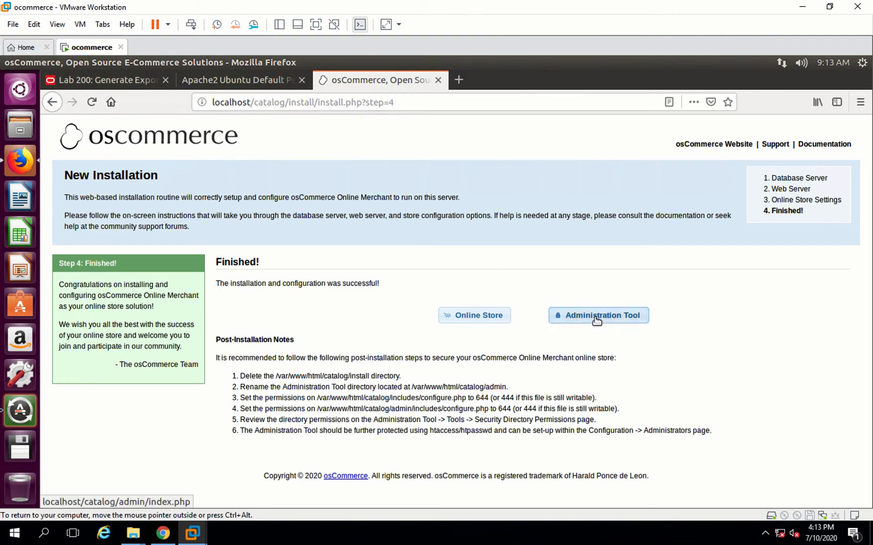
left_click(596, 317)
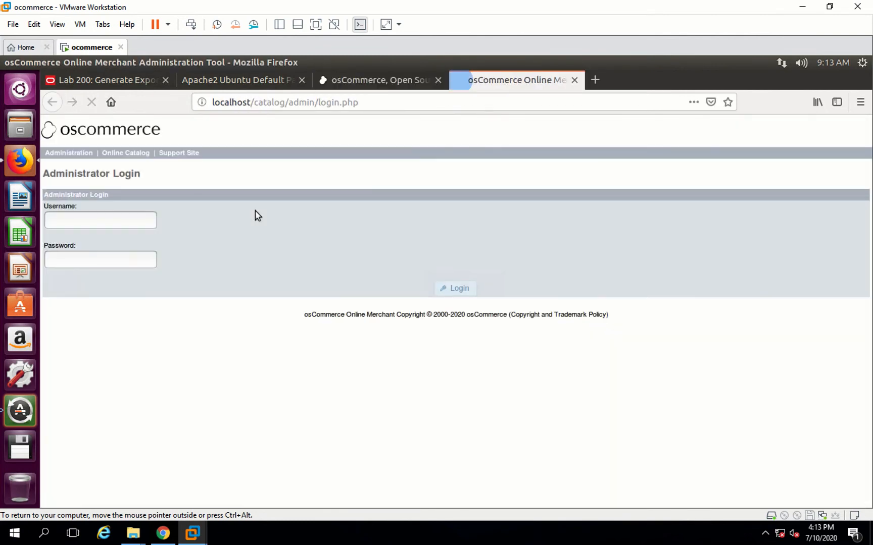
left_click(96, 222)
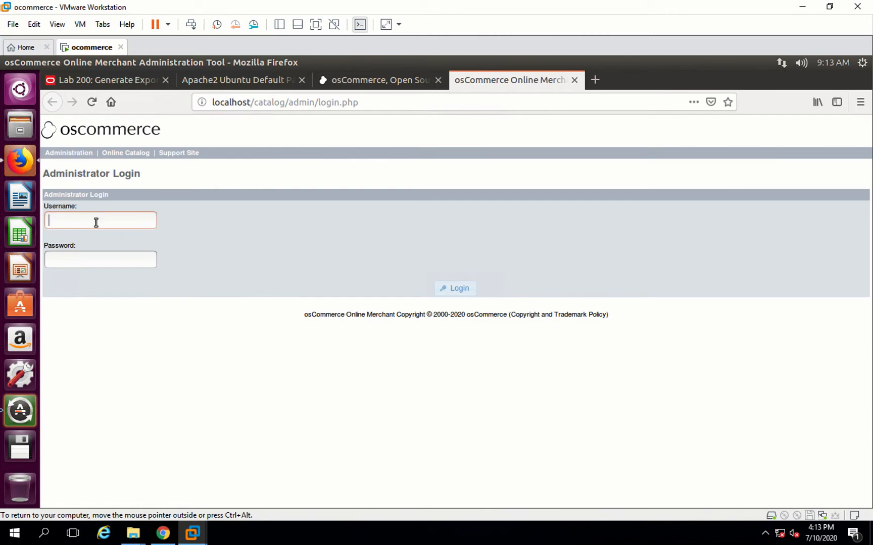
type("oscommerceadmin")
key("Tab")
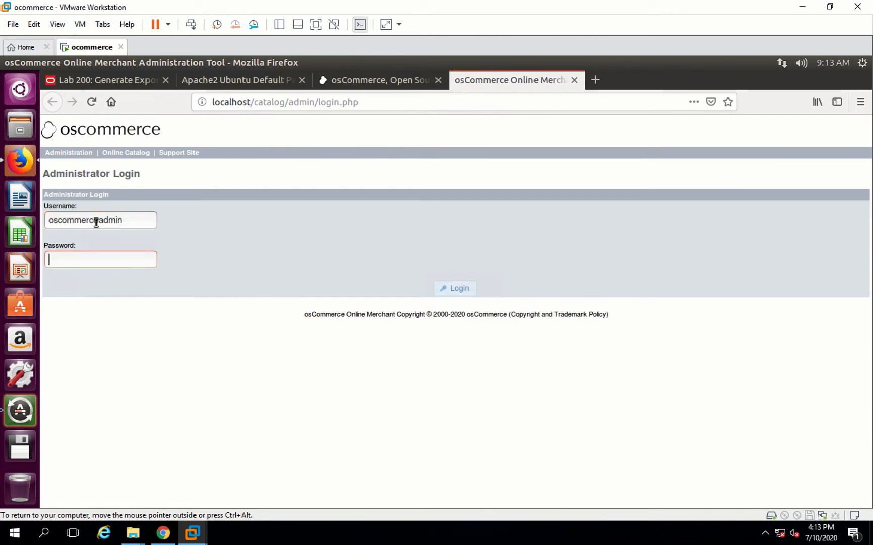
type("**********")
left_click(466, 293)
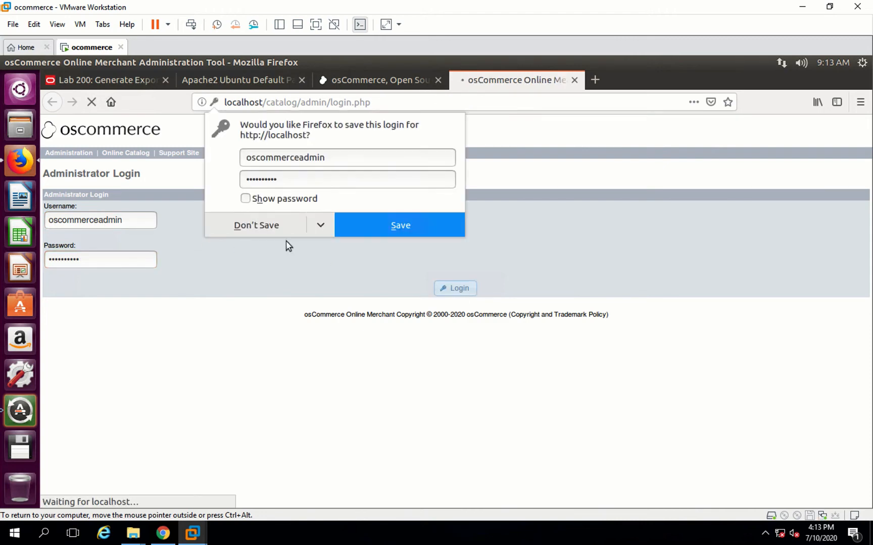
left_click(270, 230)
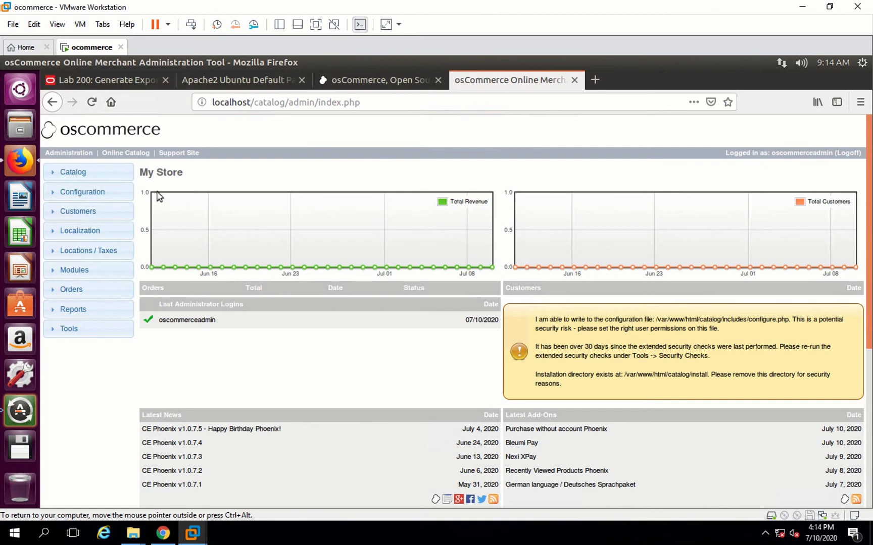
- Open the catalog's Manufacturers list and start inserting a new manufacturer named Oracle
left_click(73, 172)
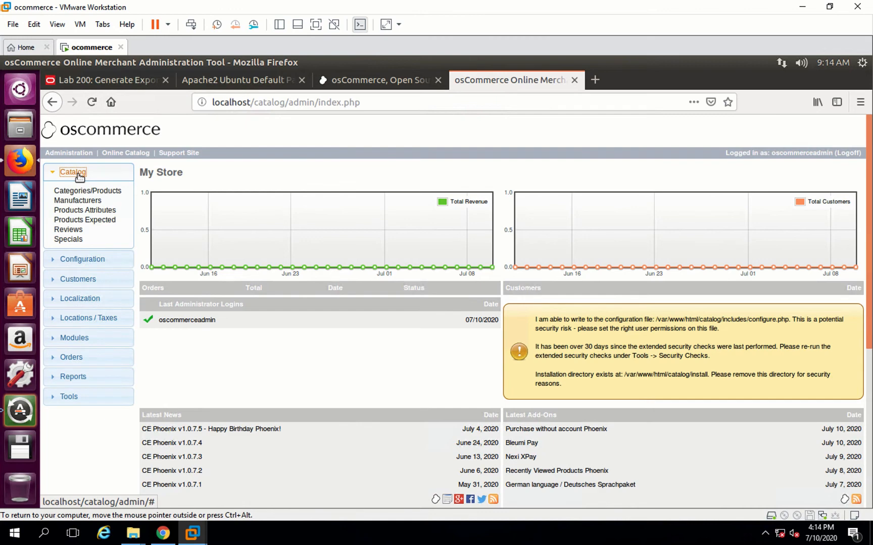
left_click(78, 200)
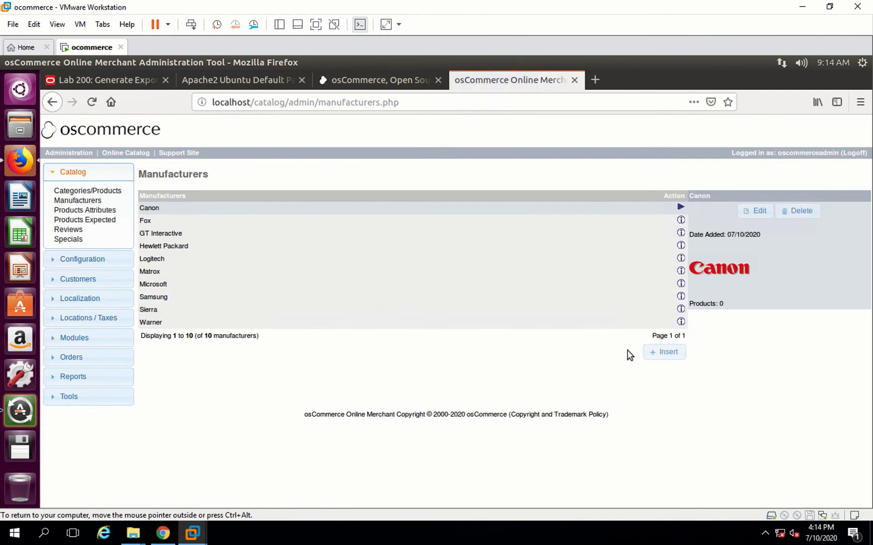
left_click(664, 353)
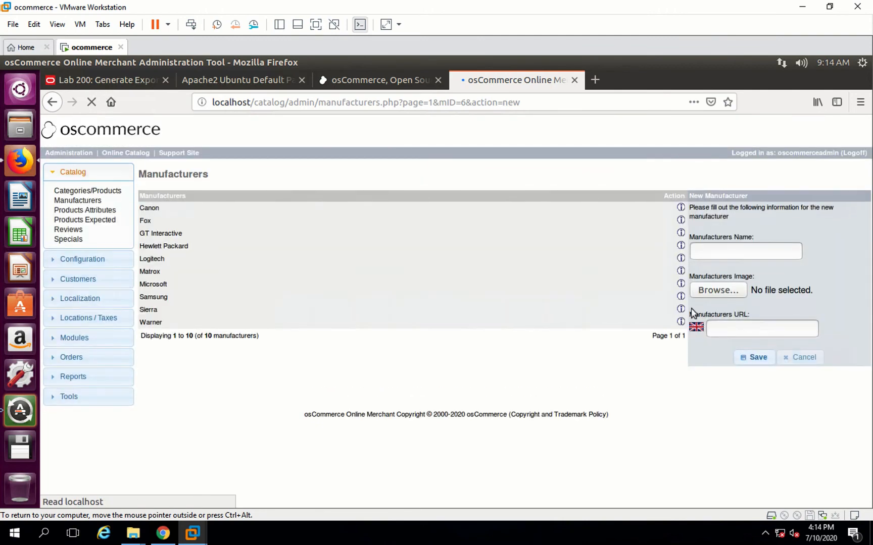
type("Oracle")
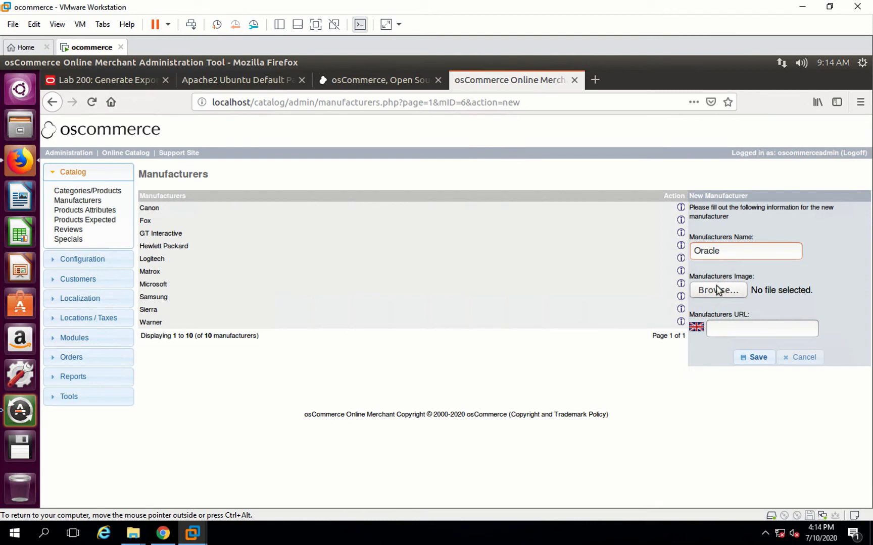
- In a new tab, search Google Images for oracle and save the first logo as oracle.png on the Desktop
left_click(595, 80)
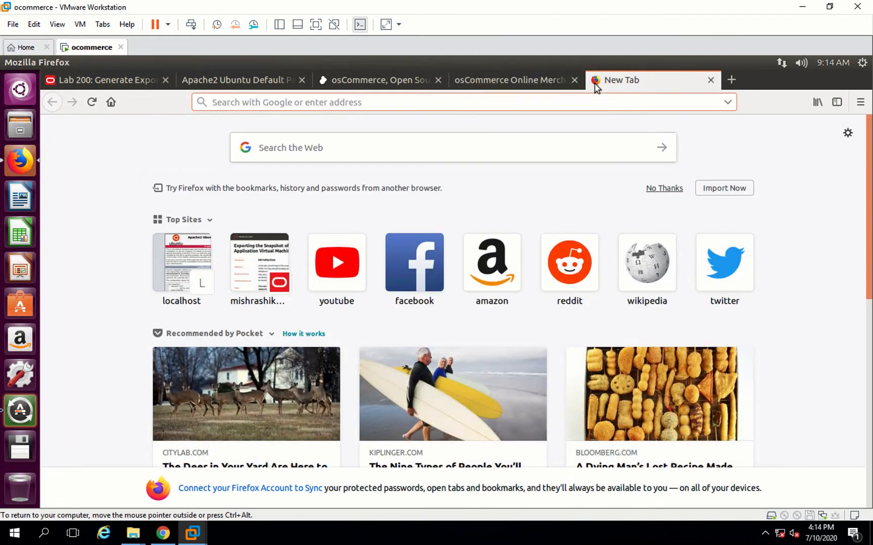
type("oracle")
key("Return")
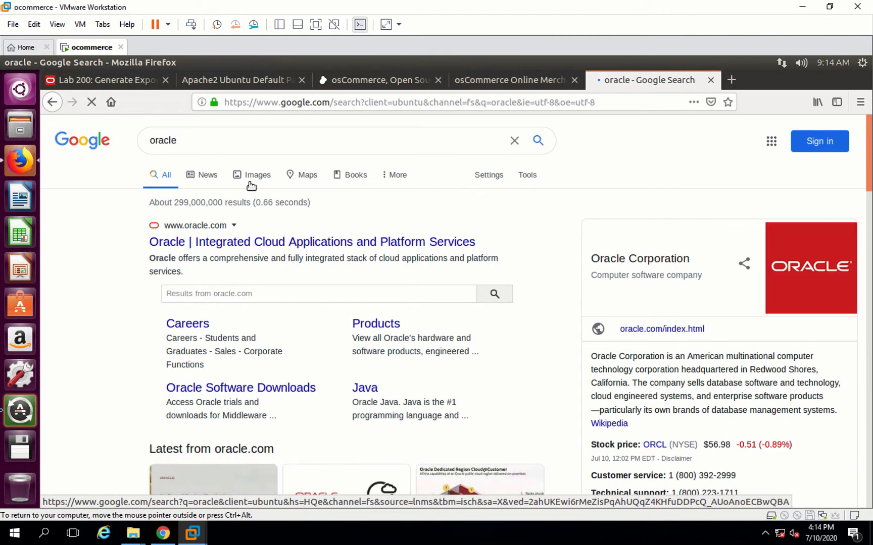
left_click(251, 185)
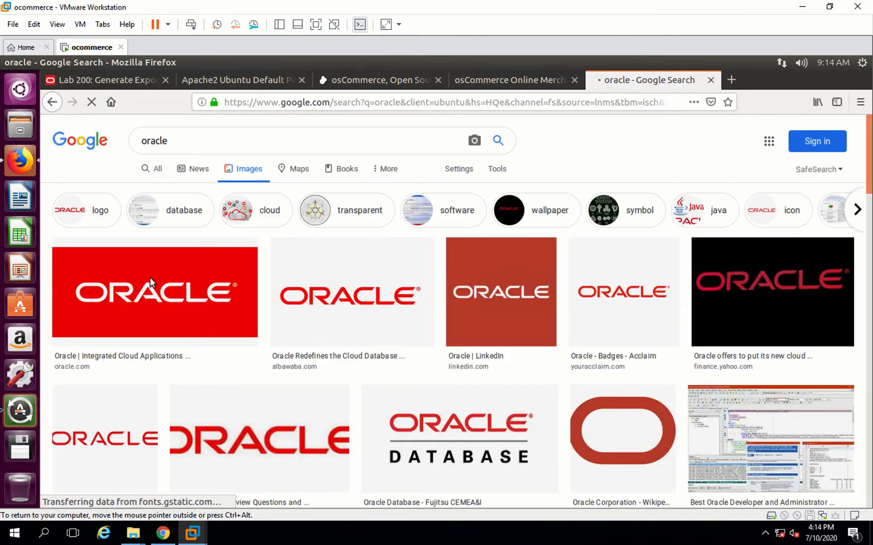
right_click(150, 281)
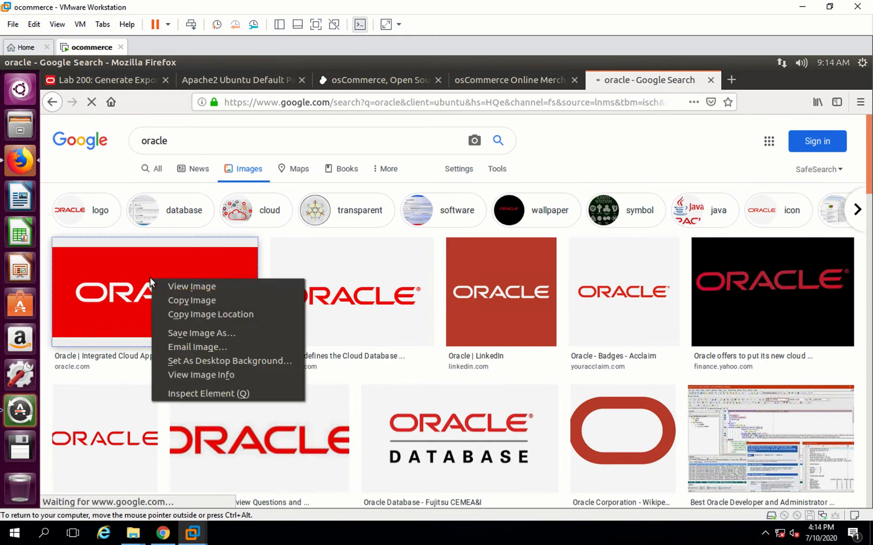
left_click(180, 333)
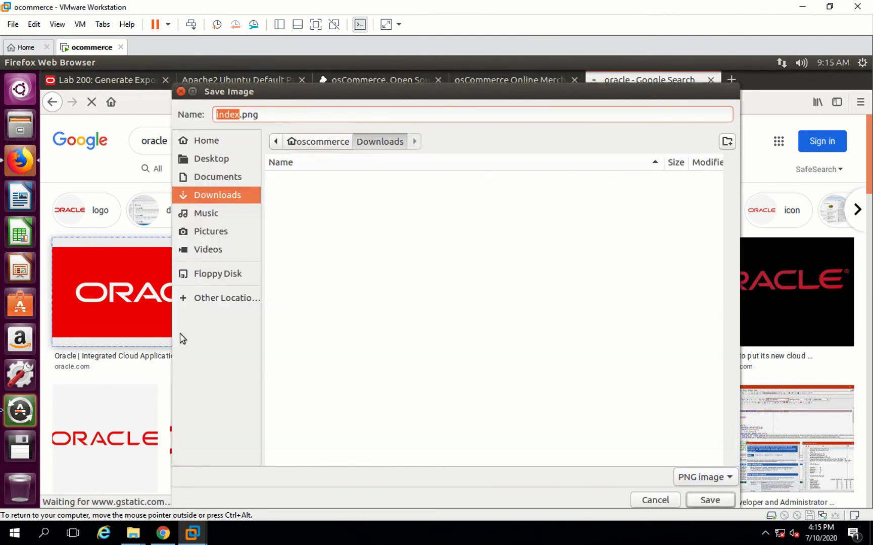
type("oracle")
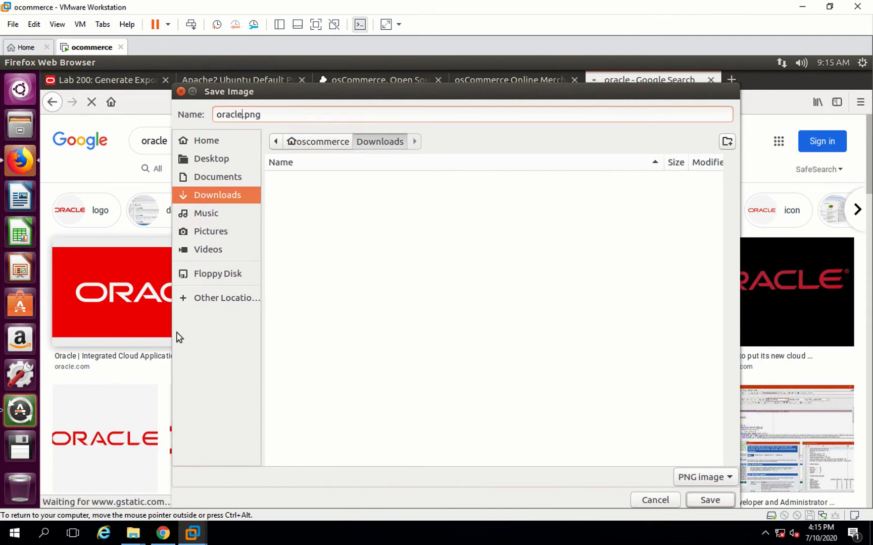
left_click(206, 165)
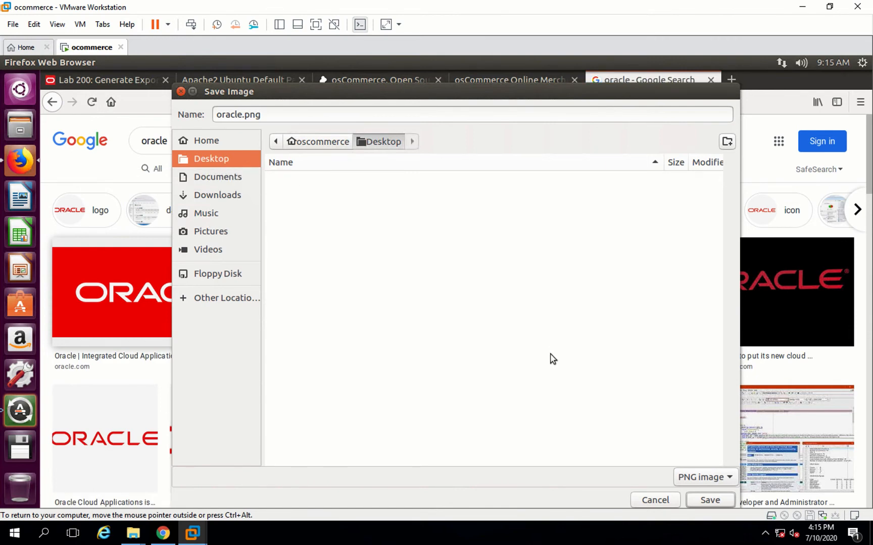
left_click(702, 501)
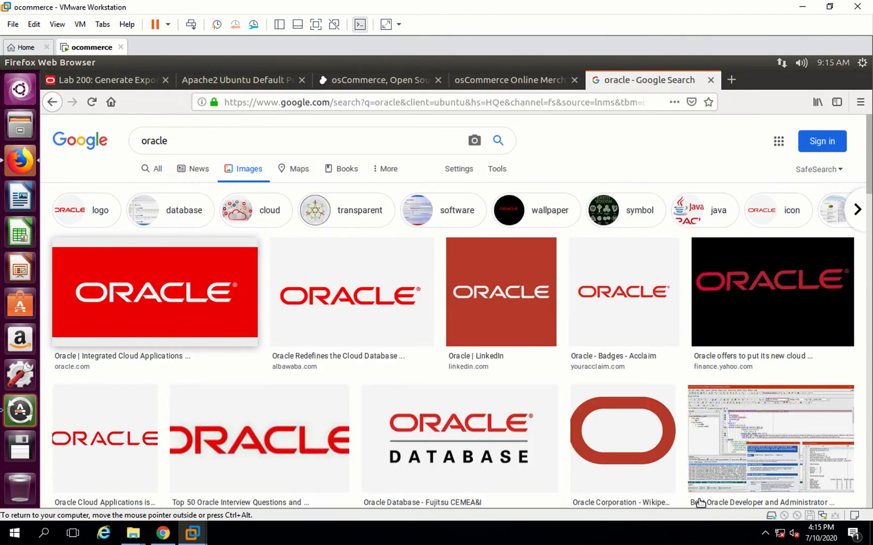
- Return to the admin tab, attach oracle.png from the Desktop as the manufacturer image, and save the Oracle manufacturer
left_click(514, 81)
left_click(514, 81)
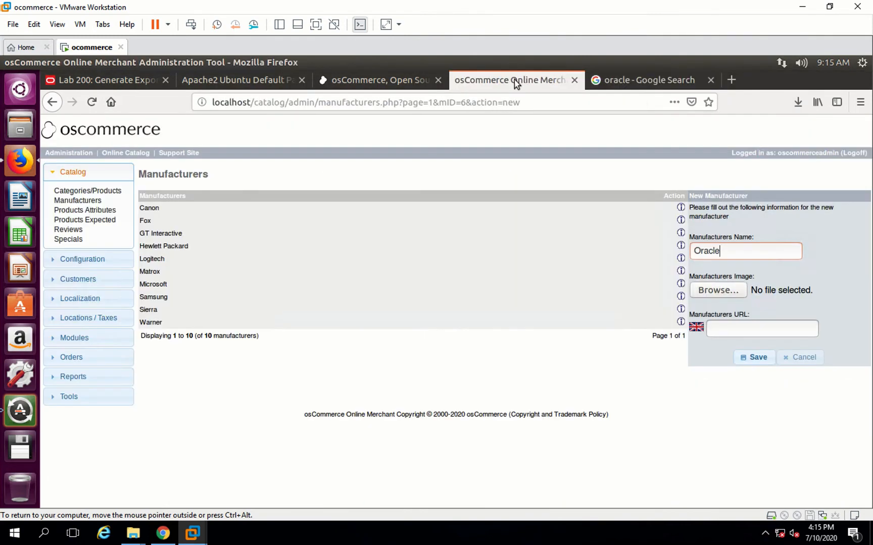
left_click(716, 297)
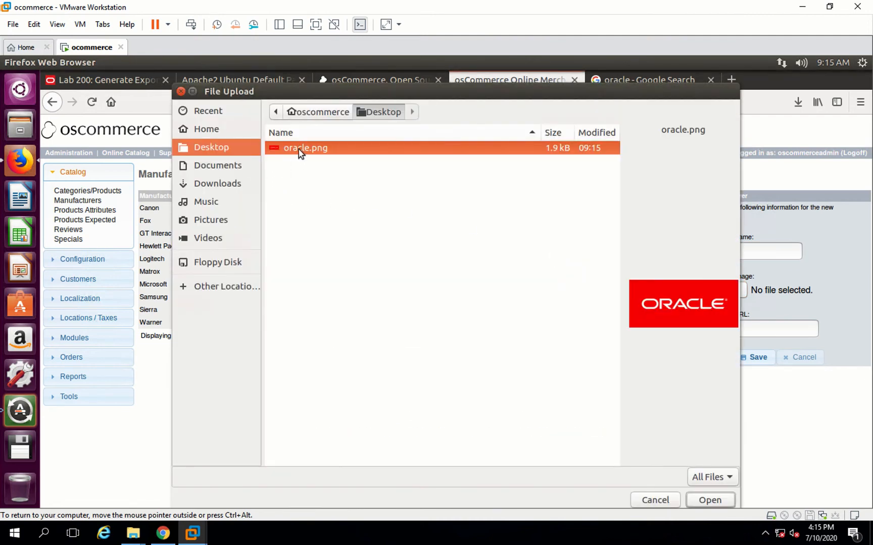
double_click(300, 153)
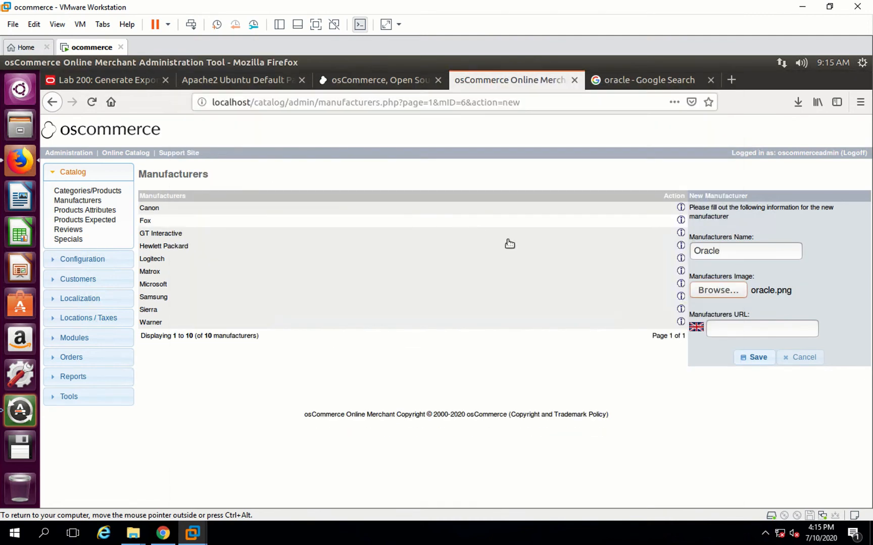
left_click(756, 359)
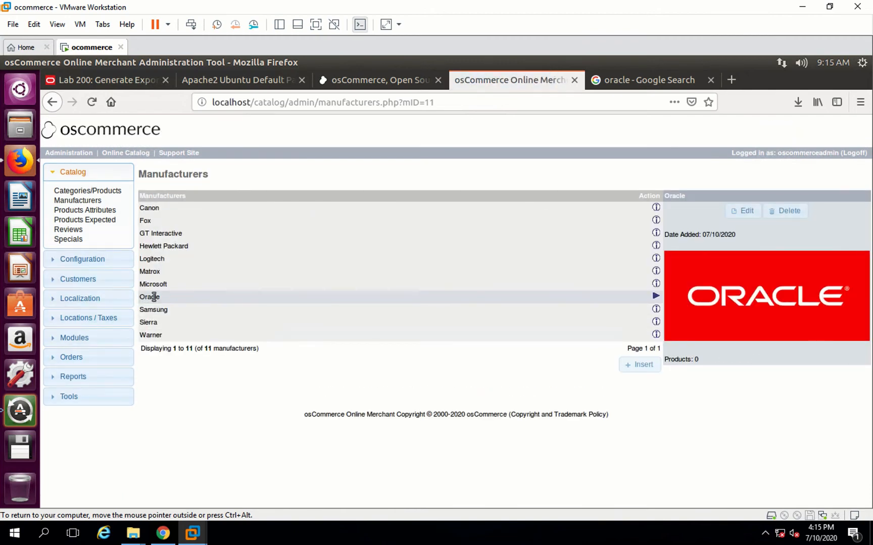
- Inside the Hardware category, create a new category named Oracle with oracle.png from the Desktop as its image
left_click(100, 194)
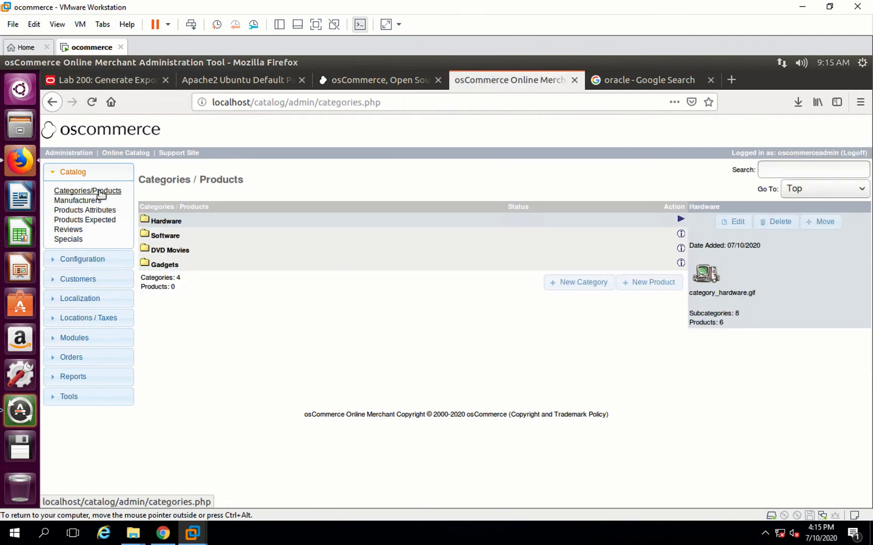
left_click(158, 223)
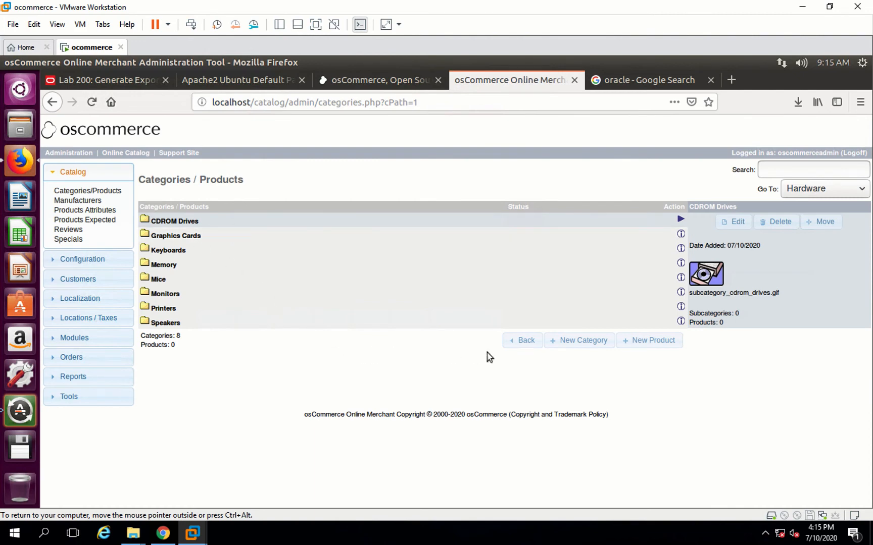
left_click(575, 341)
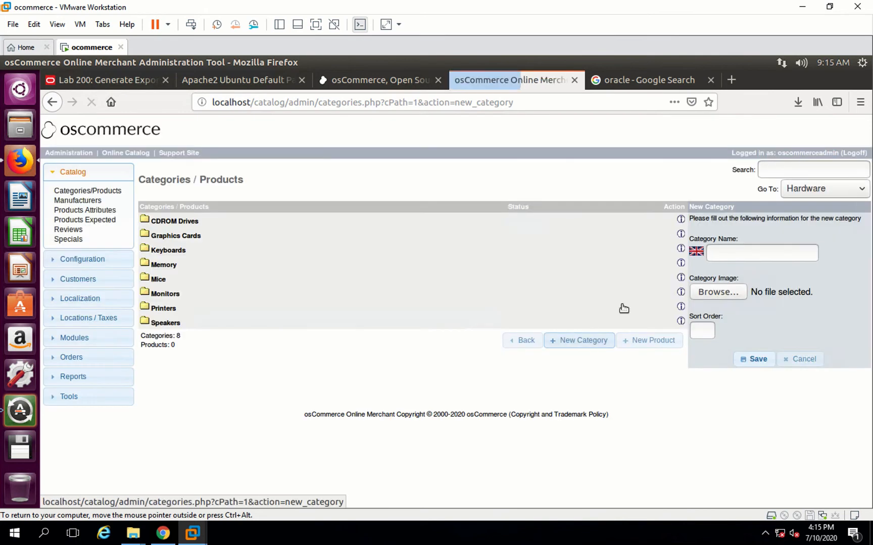
left_click(728, 256)
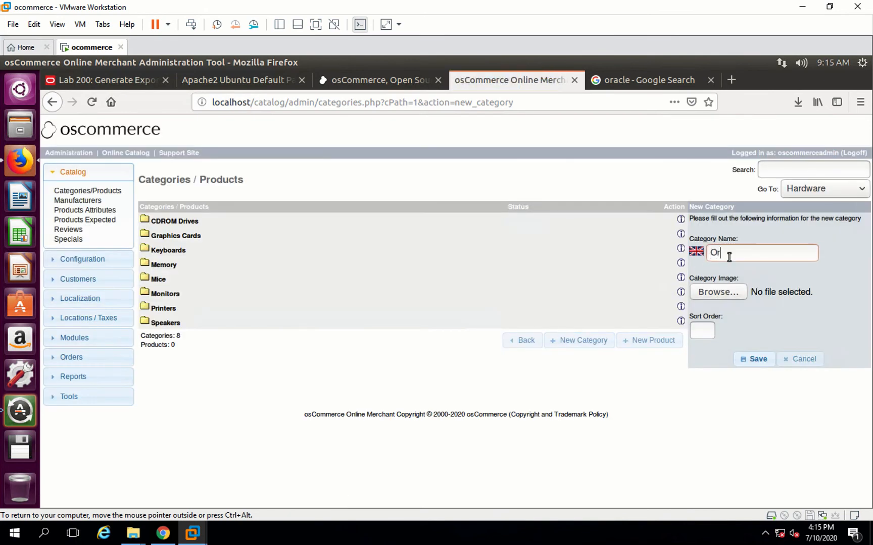
left_click(715, 291)
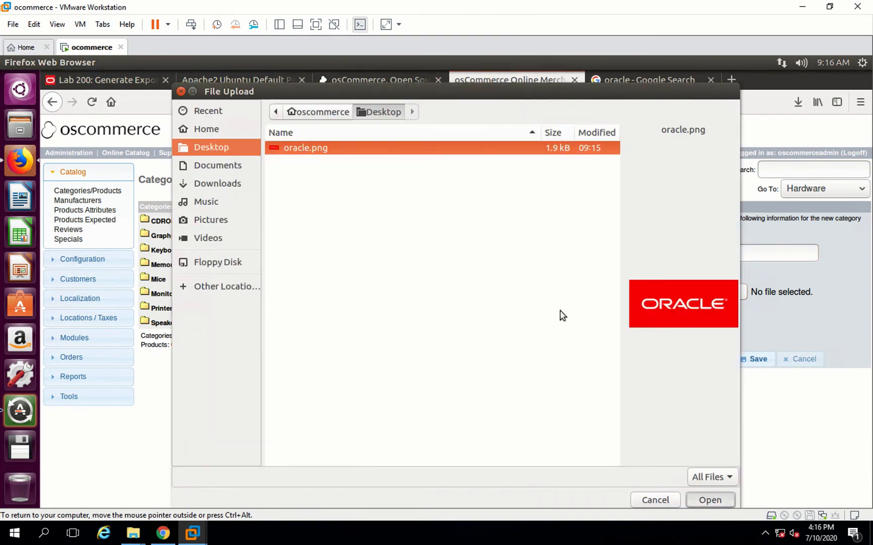
key("Return")
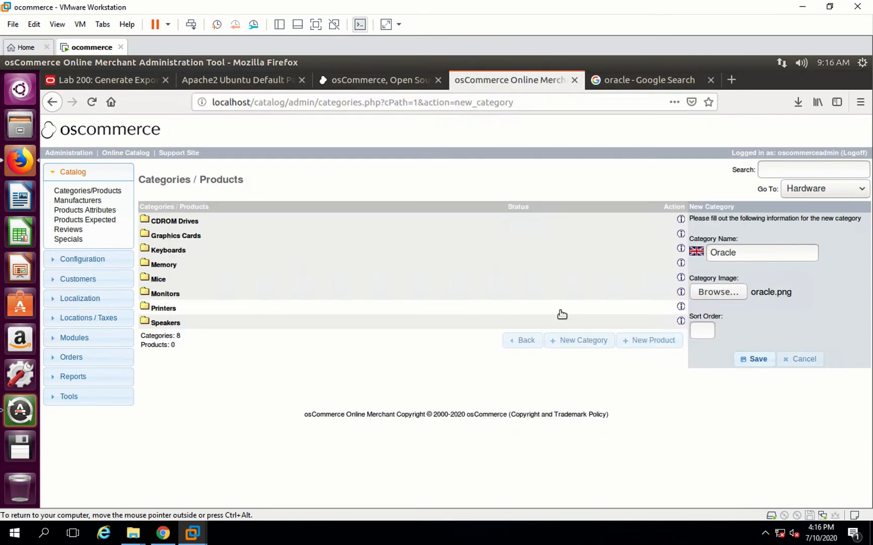
left_click(753, 359)
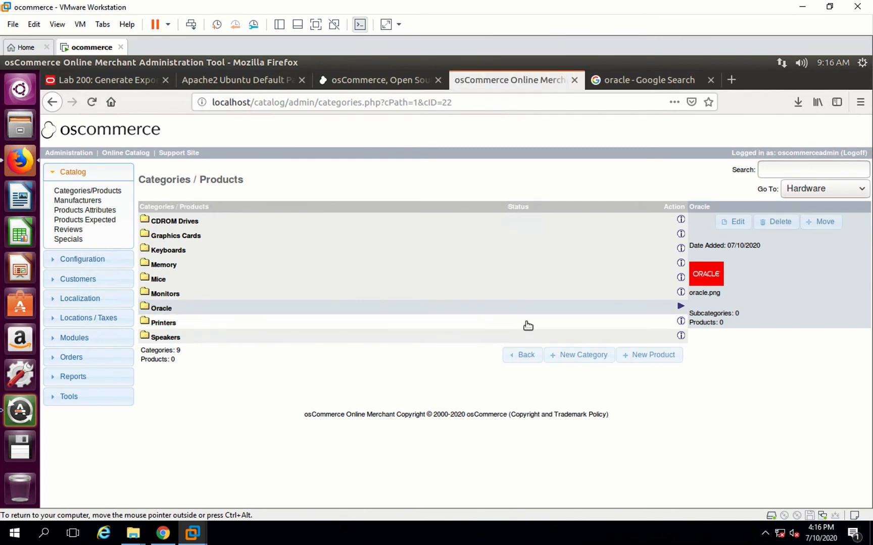
- Start a new Hardware product available from 2020-07-31 with Oracle as its manufacturer
left_click(656, 359)
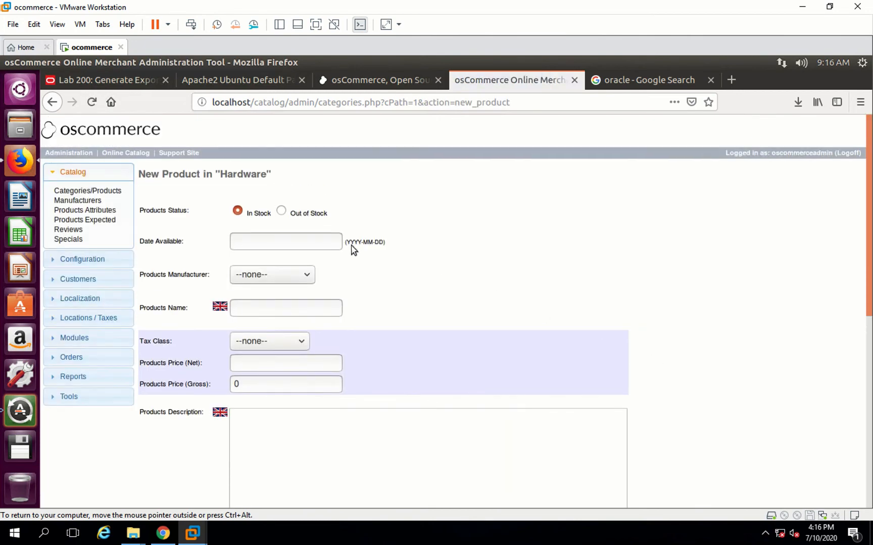
left_click(260, 241)
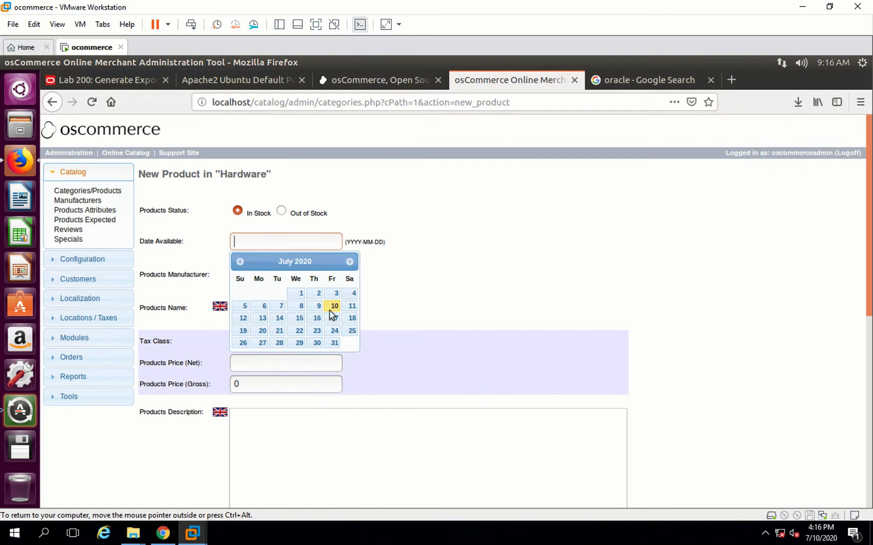
left_click(335, 344)
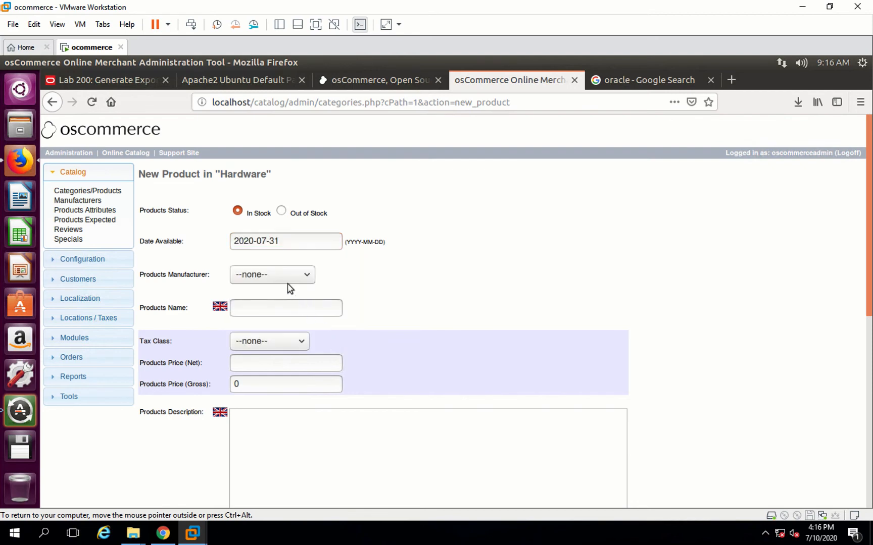
left_click(273, 269)
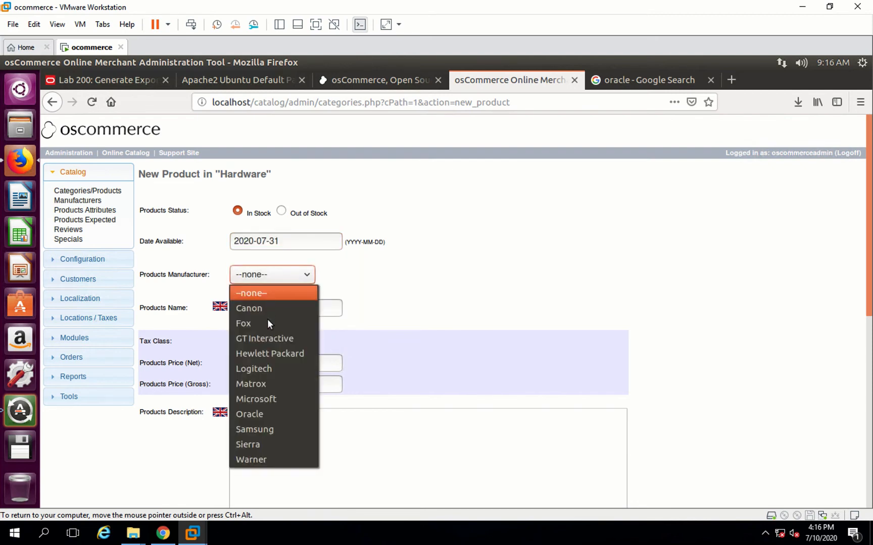
left_click(257, 411)
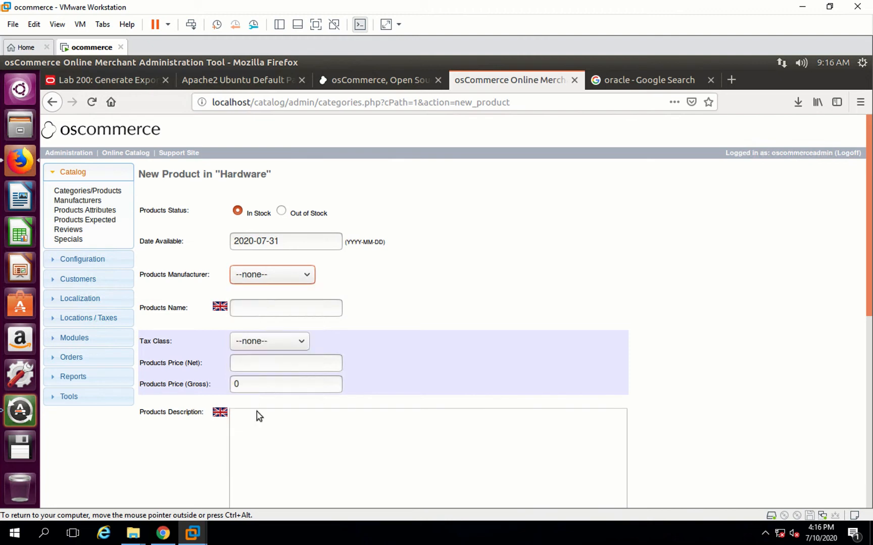
- Enter the product name Exadats, tax class Taxable Goods, net price 2500 and quantity 1
left_click(255, 312)
type("Exadats")
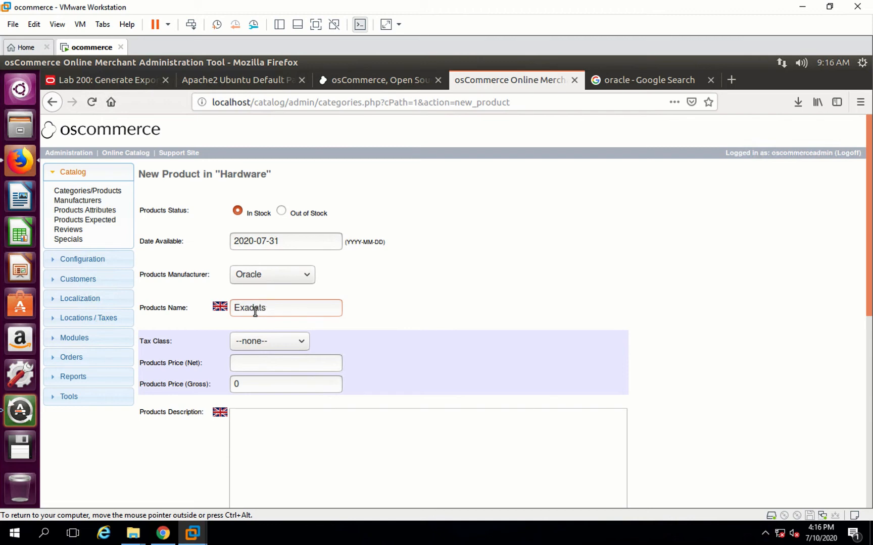
left_click(289, 345)
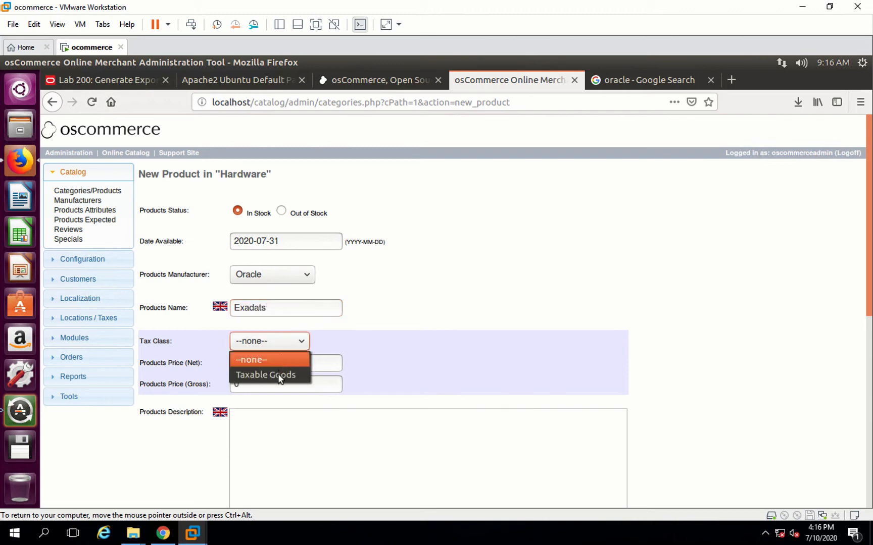
left_click(277, 374)
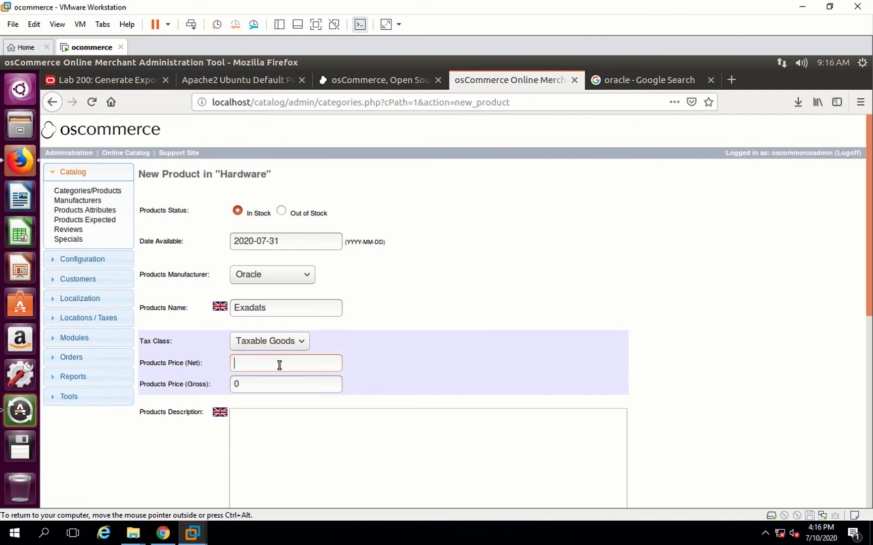
type("2500")
scroll(272, 408, "down", 3)
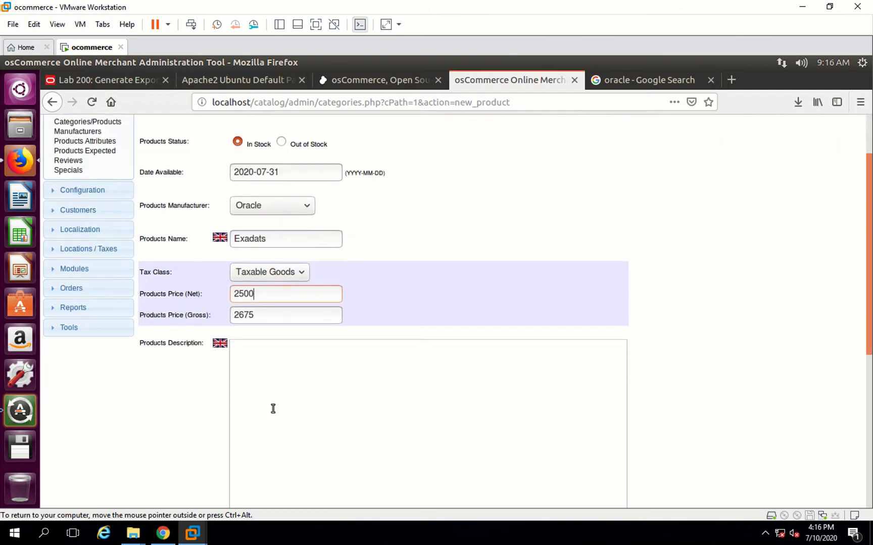
scroll(272, 408, "down", 5)
scroll(273, 407, "down", 4)
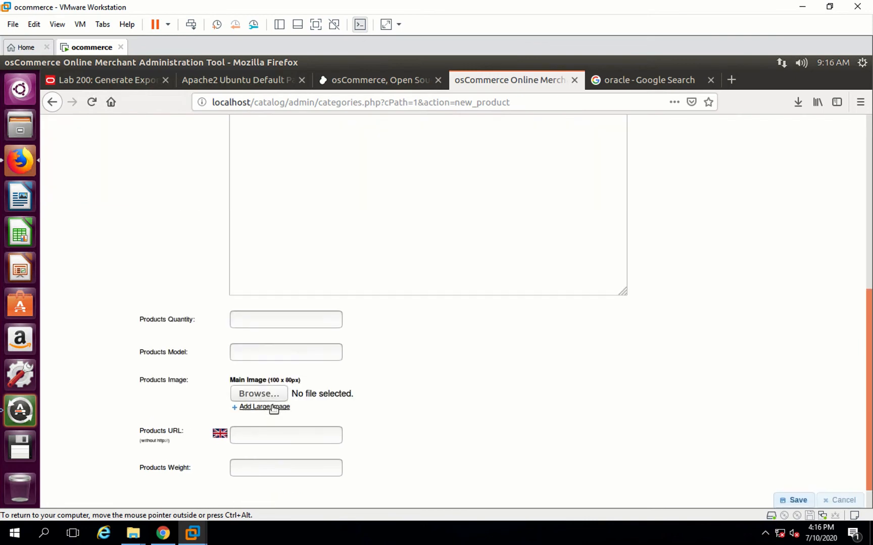
left_click(260, 321)
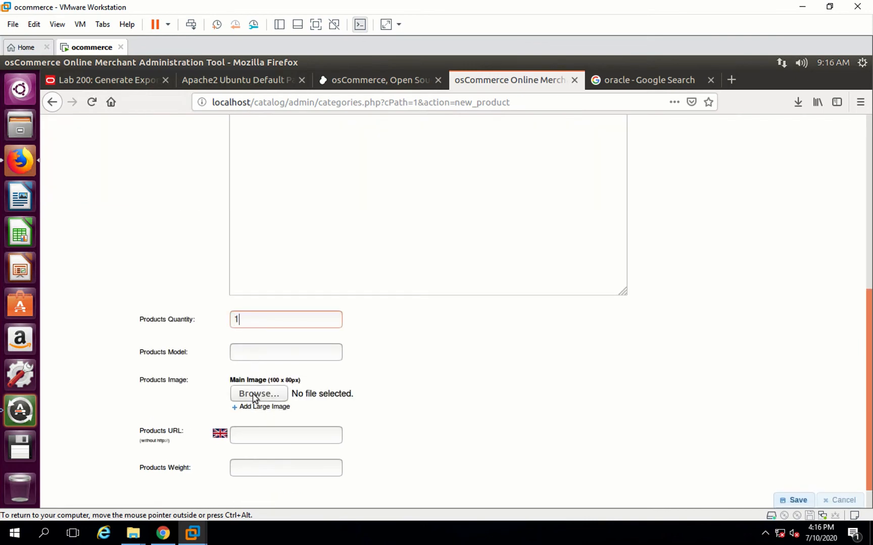
- In a new tab, search Google Images for oracle exadata and save the first image as exadata.jpeg on the Desktop
left_click(730, 80)
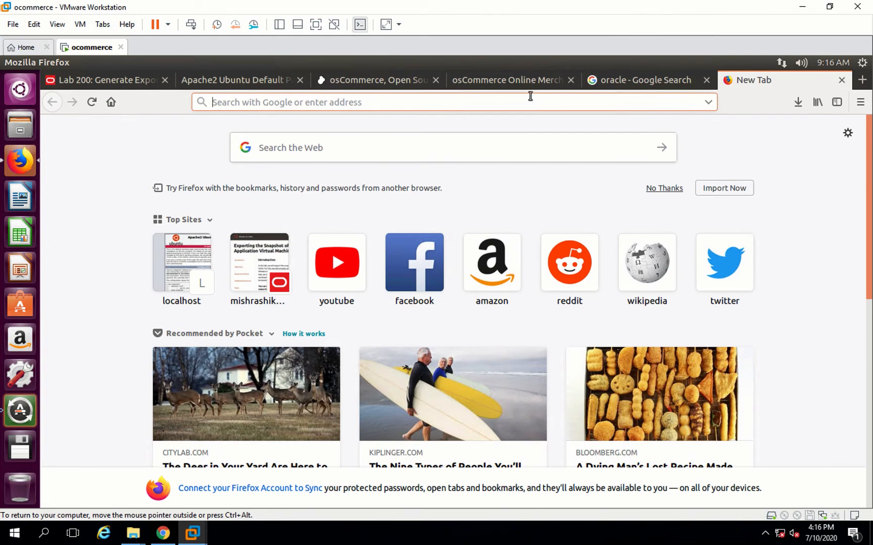
type("oracl")
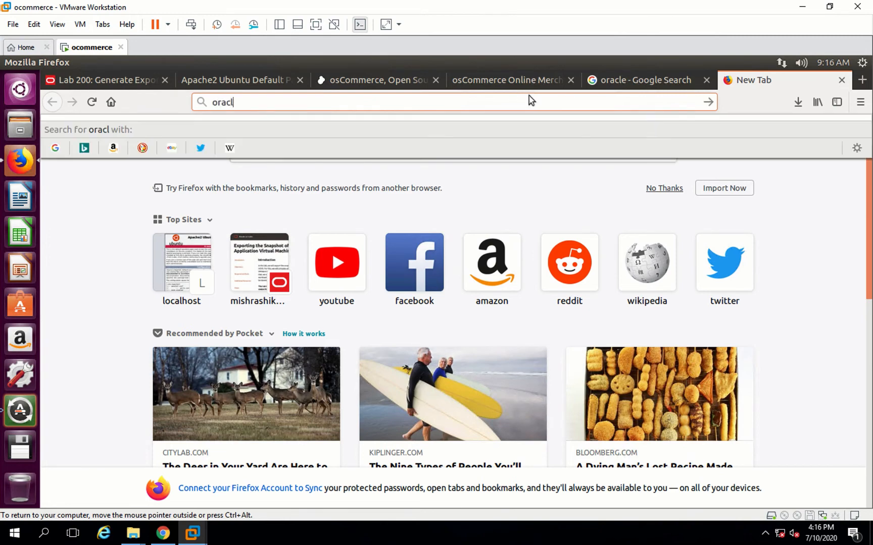
type("e exadata")
key("Return")
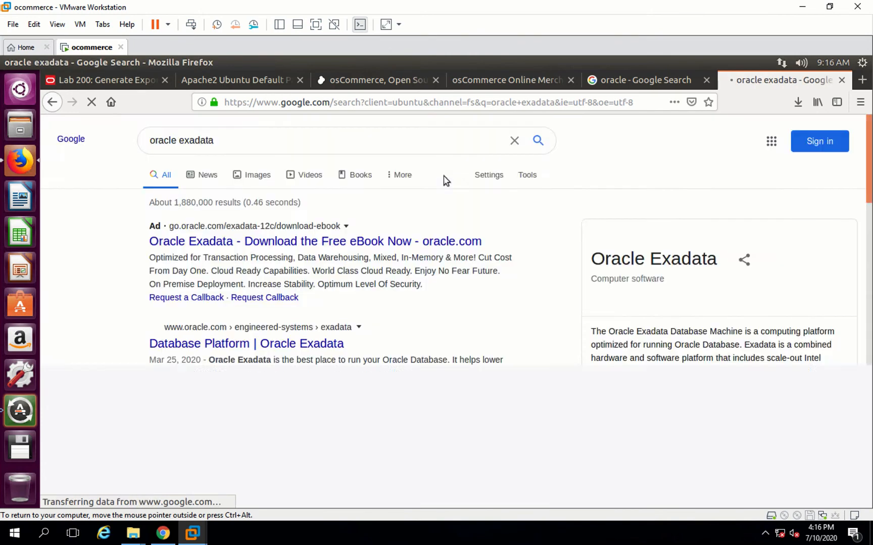
left_click(264, 179)
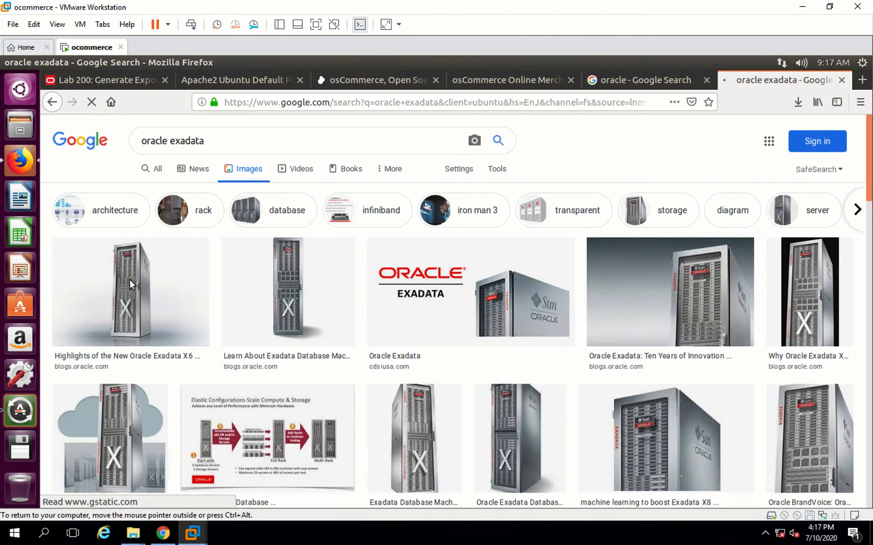
right_click(129, 280)
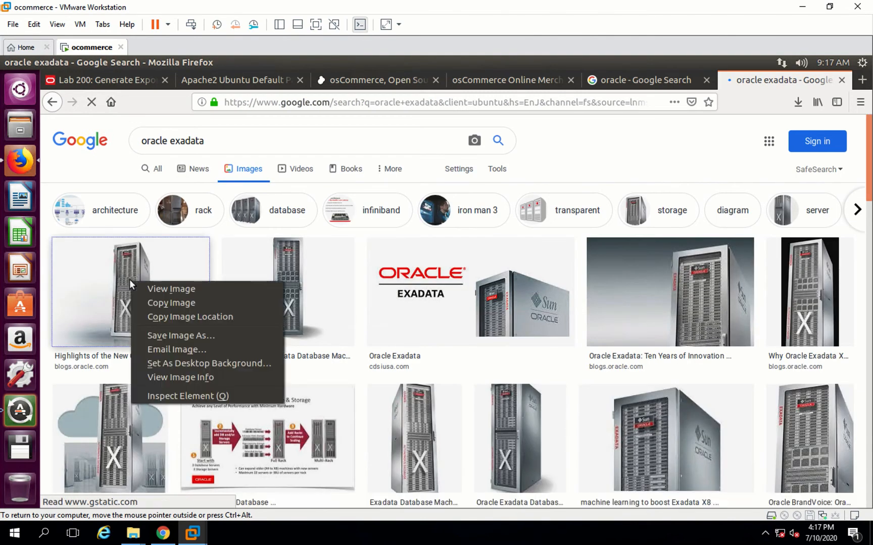
left_click(180, 336)
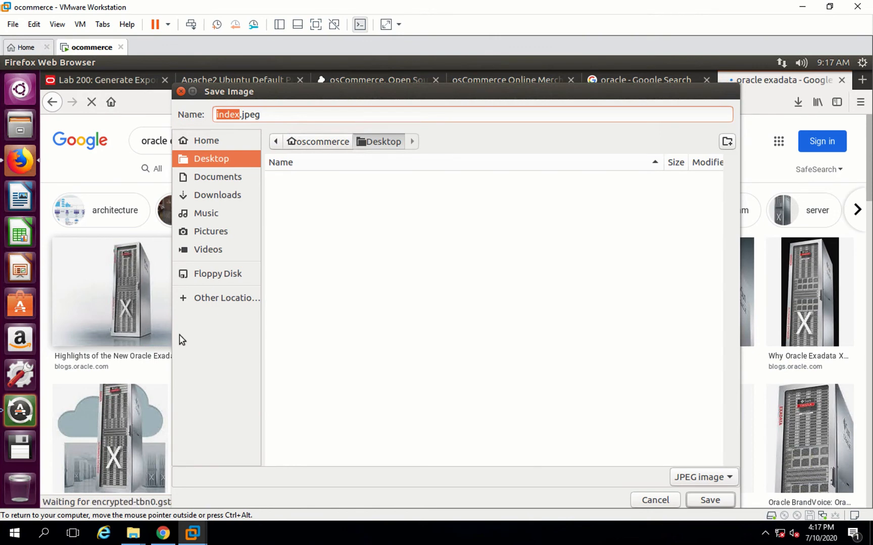
type("exadata")
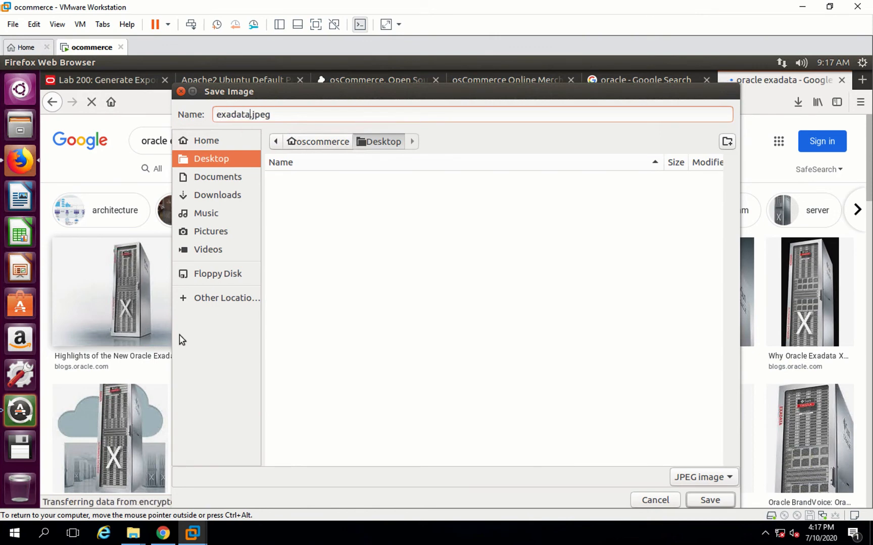
left_click(702, 498)
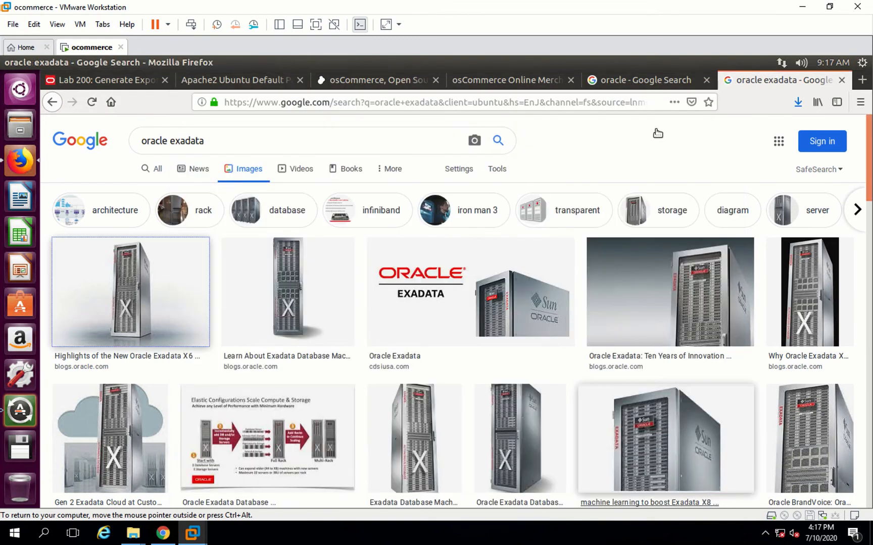
- Return to the admin tab, attach exadata.jpeg from the Desktop as the product's main image, save the product and preview it
left_click(503, 81)
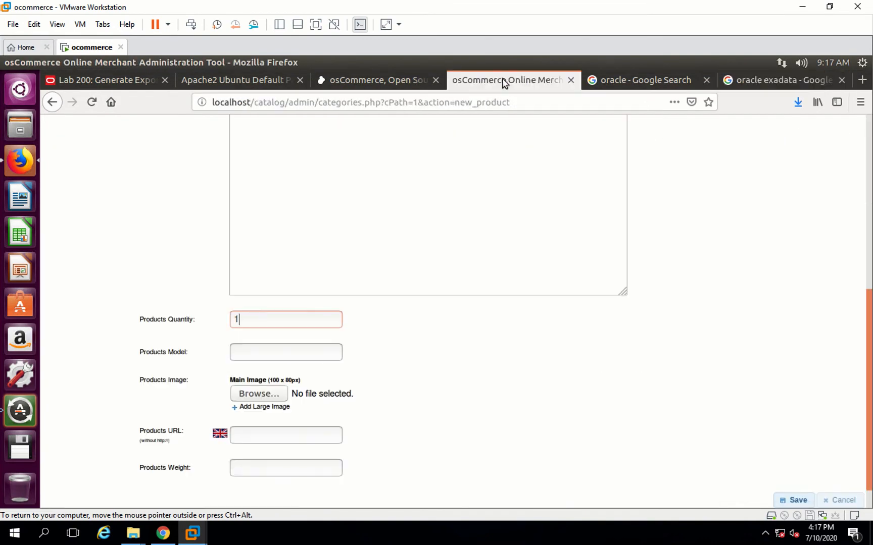
left_click(256, 401)
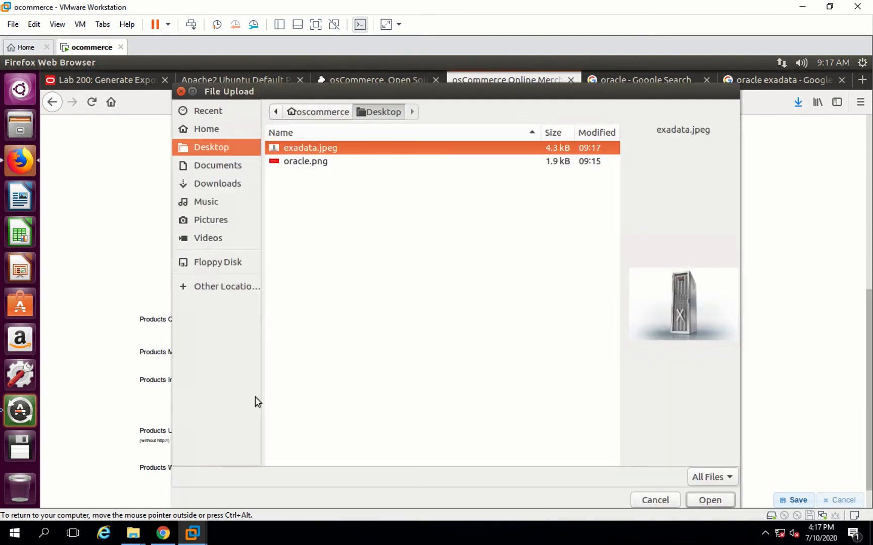
double_click(304, 153)
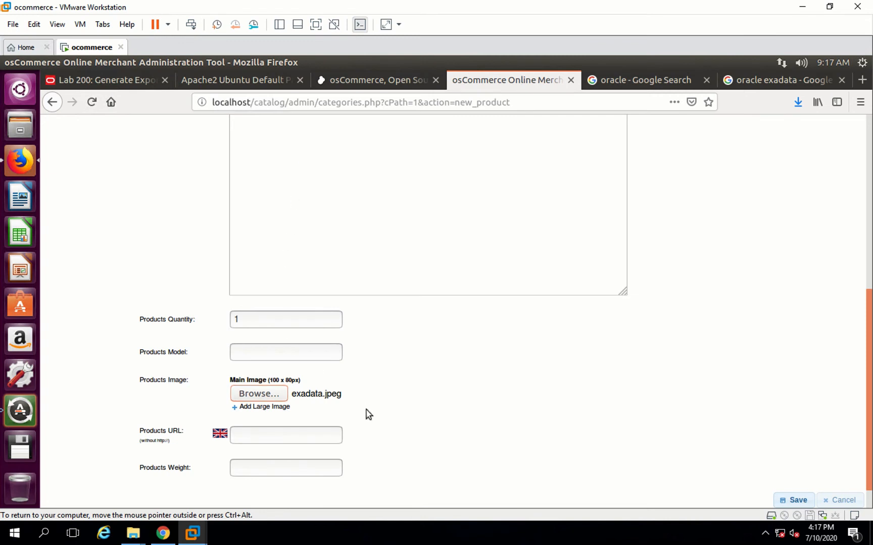
scroll(366, 413, "down", 1)
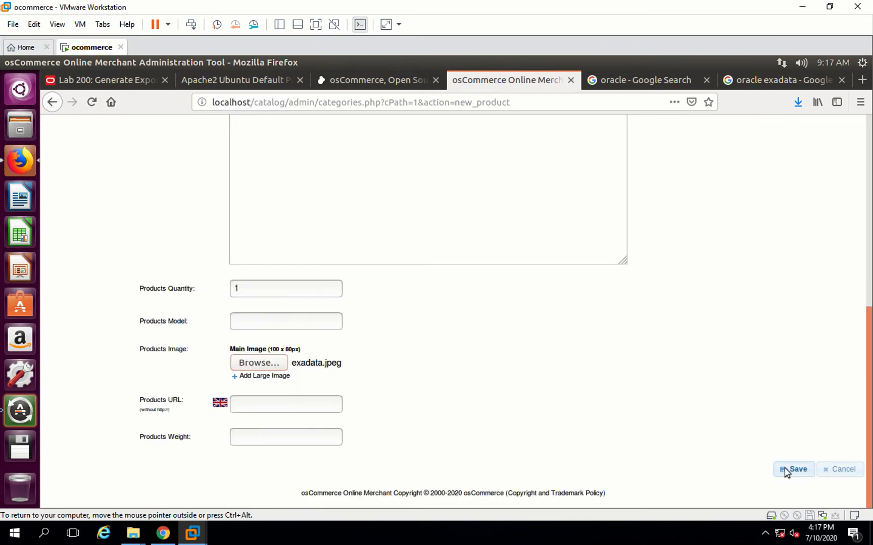
left_click(794, 469)
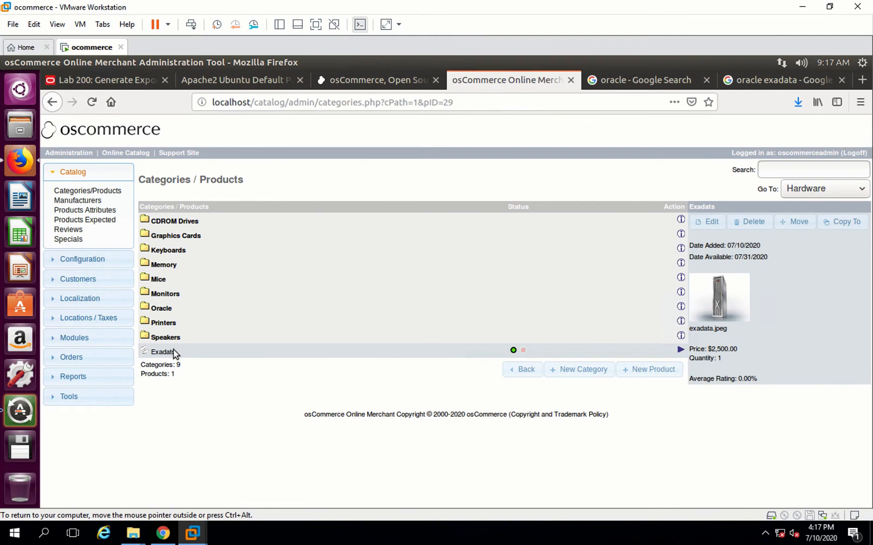
left_click(199, 355)
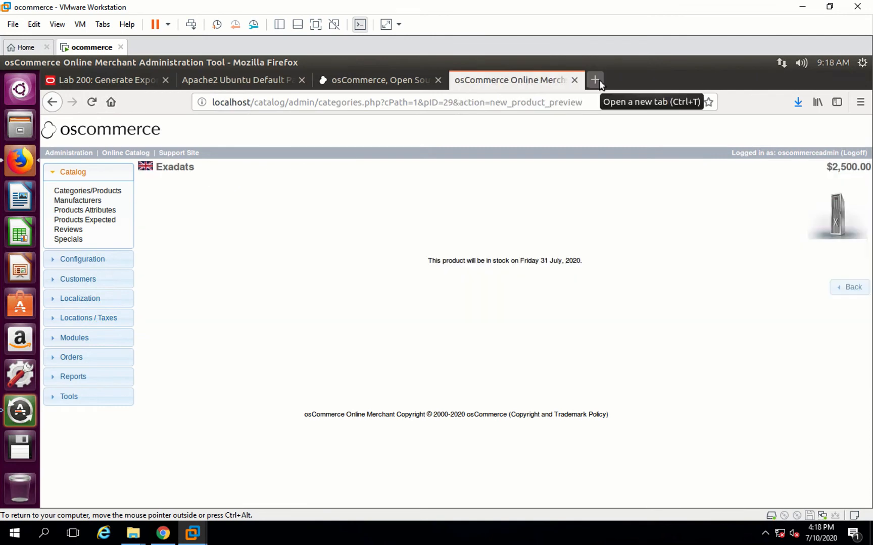
- Open the storefront at localhost/catalog/index.php in a new tab to check the new product
left_click(595, 79)
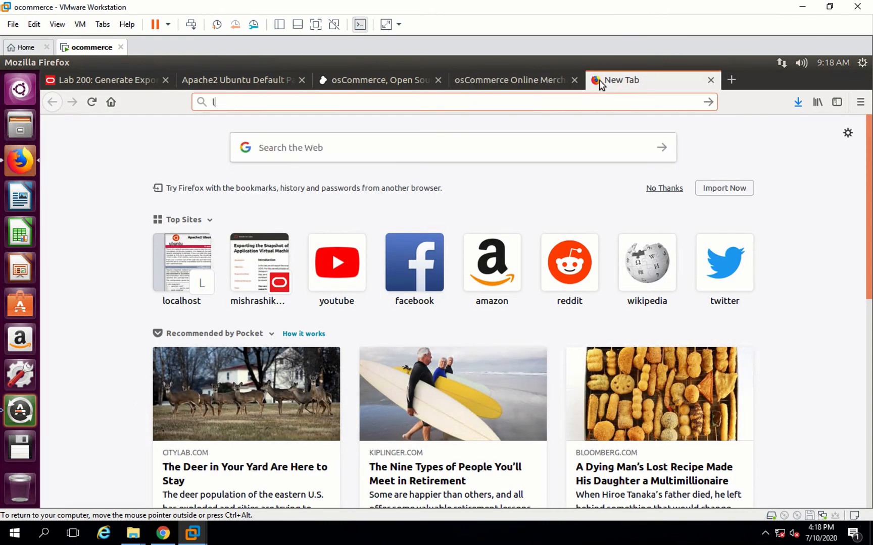
type("localhost")
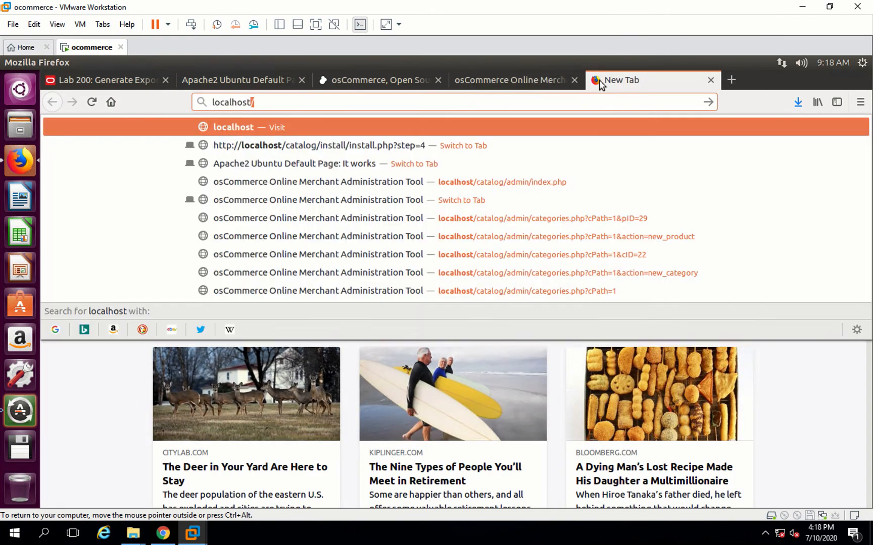
type("/catalo")
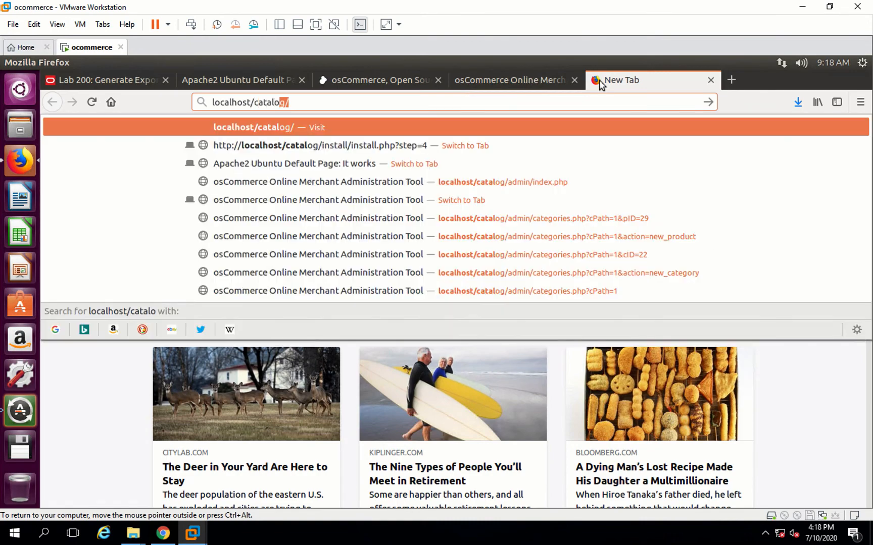
type("g/index.php")
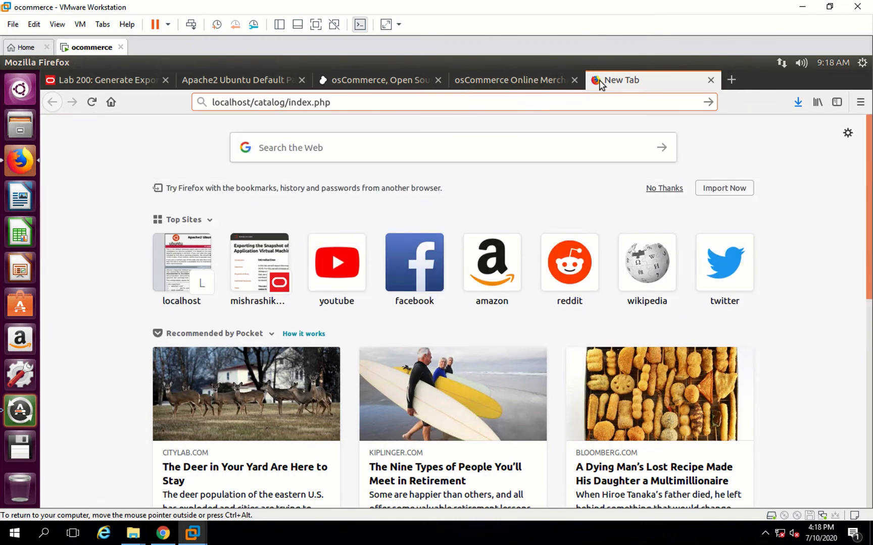
key("Return")
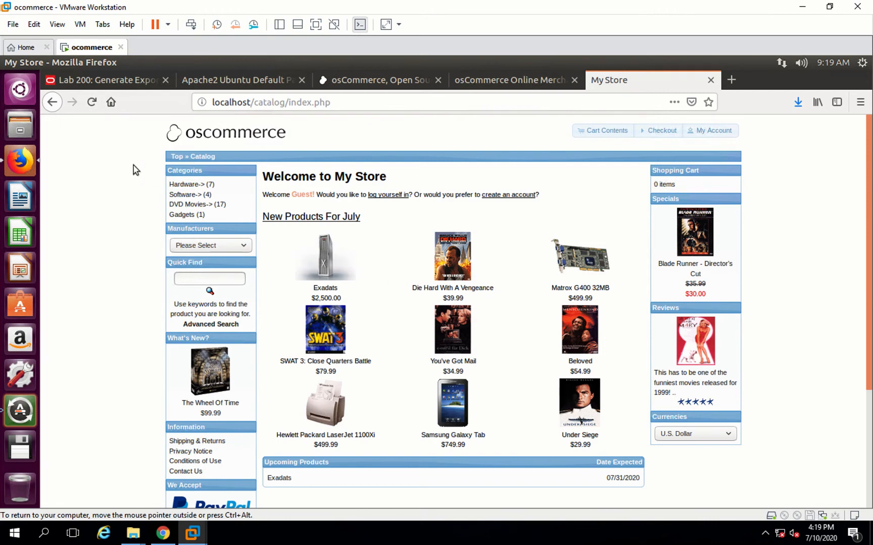
- Shut down the ocommerce guest operating system
left_click(169, 24)
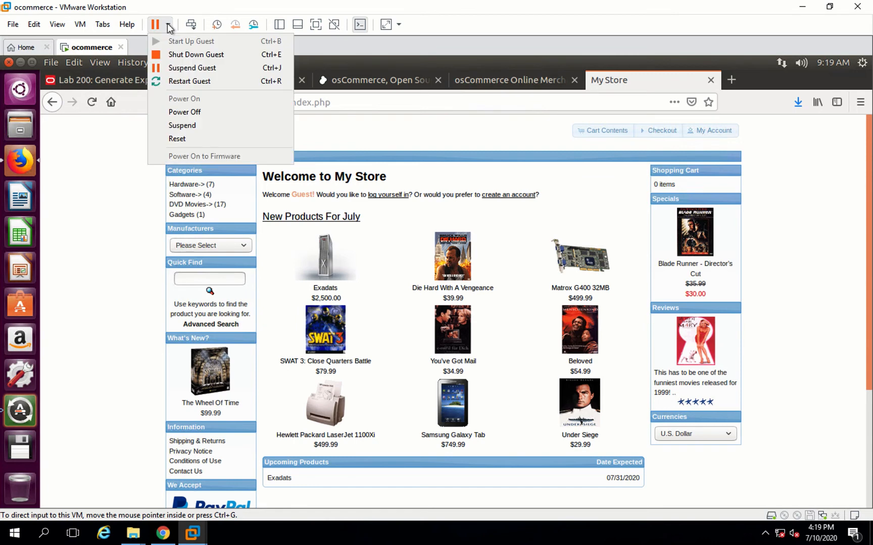
left_click(192, 54)
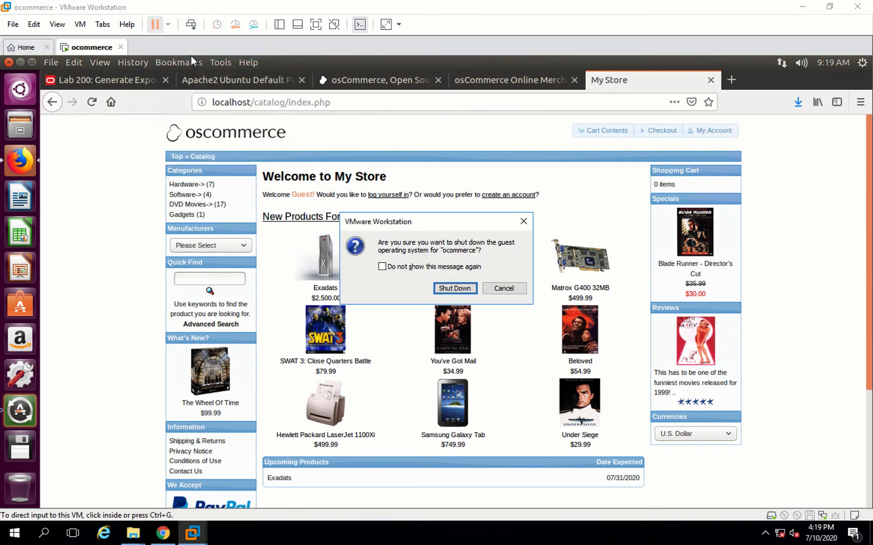
left_click(451, 290)
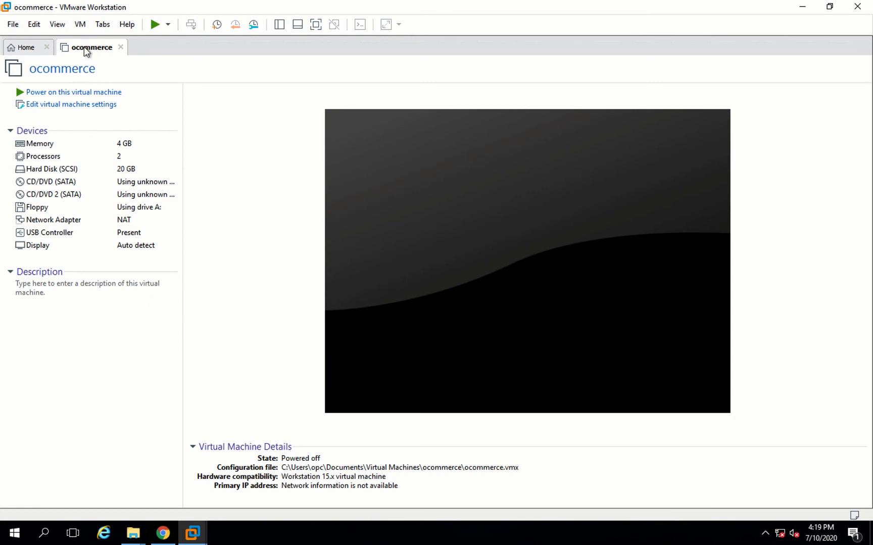
- Export the virtual machine to OVF with the file name oscommerce, saved on the Desktop
left_click(13, 25)
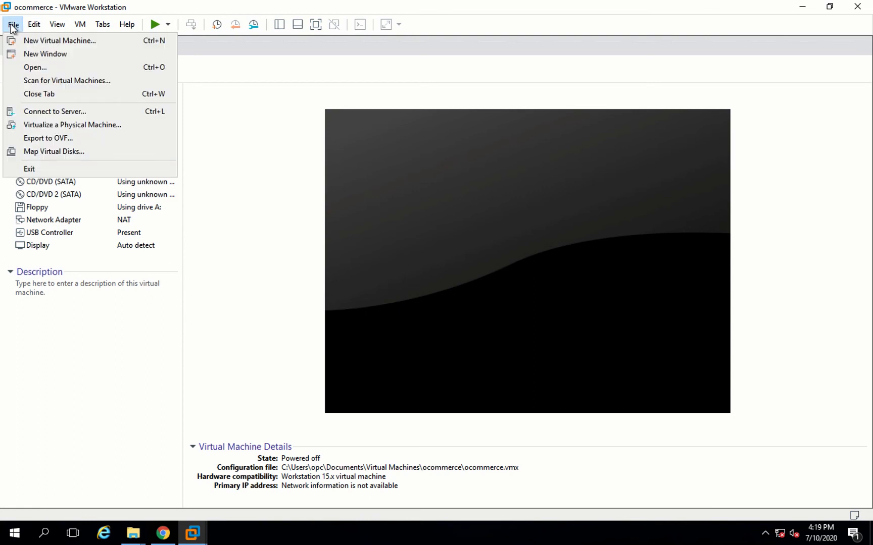
left_click(45, 138)
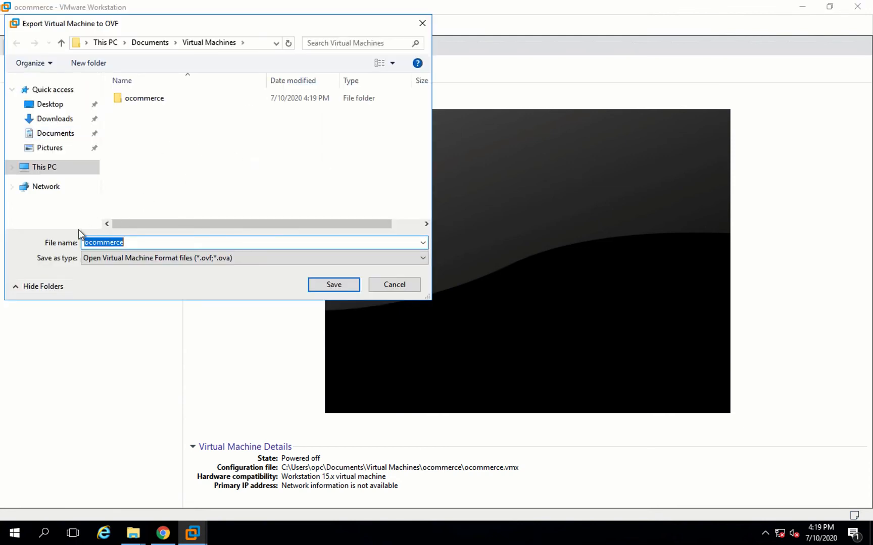
left_click_drag(85, 243, 89, 242)
key("Right")
type("s")
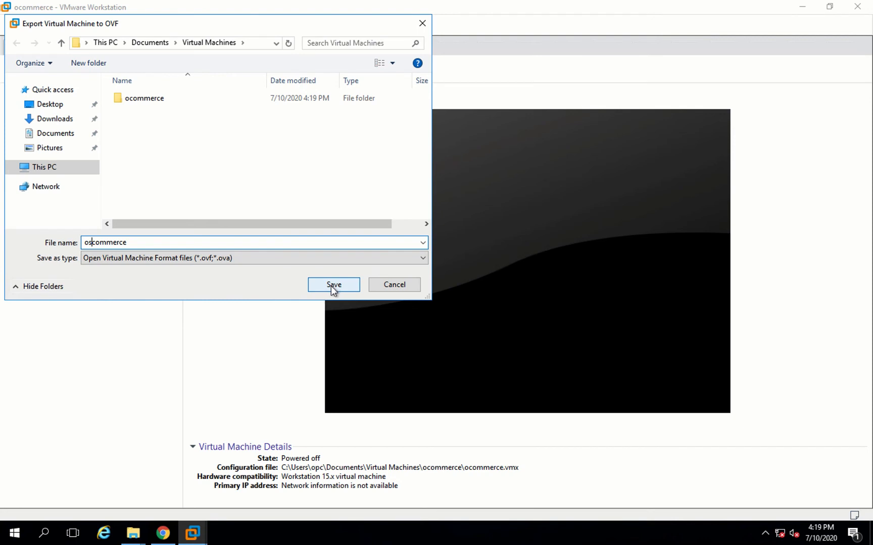
left_click(43, 108)
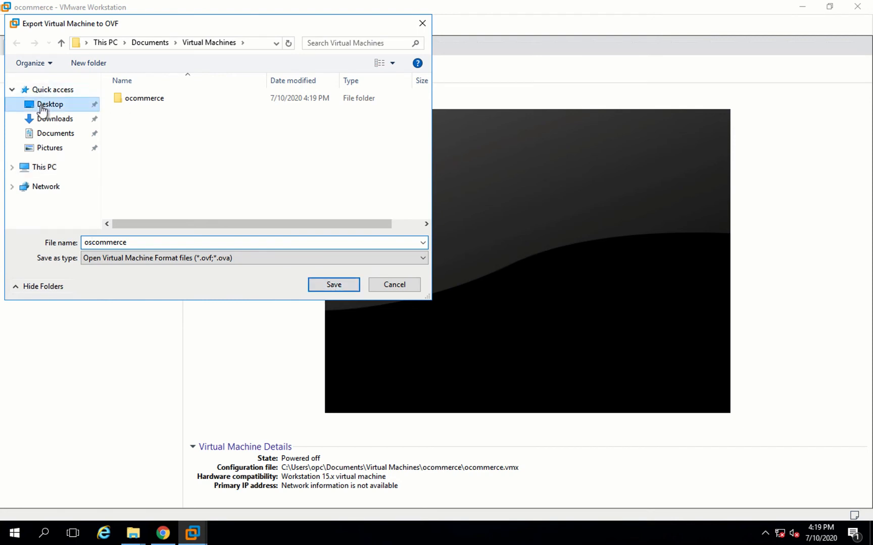
left_click(336, 284)
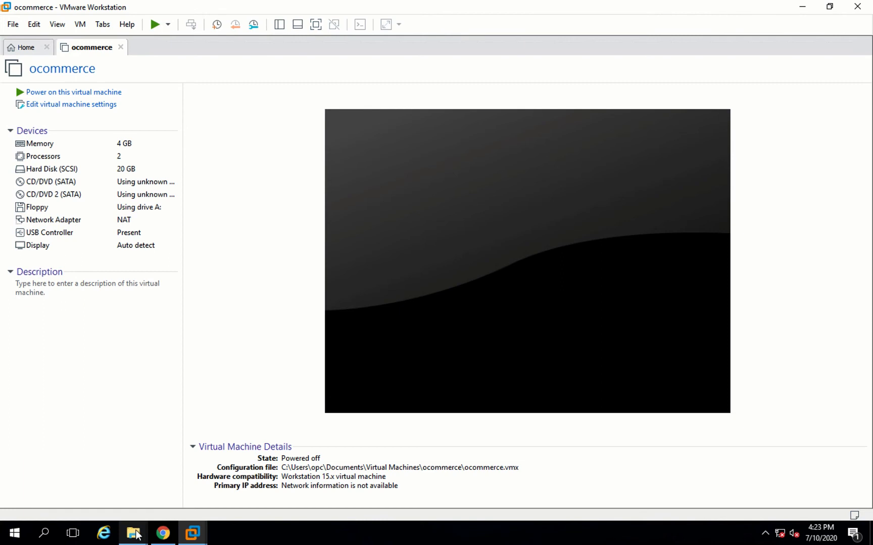
- Compress the three exported oscommerce files on the Desktop into a zipped folder
mouse_move(133, 532)
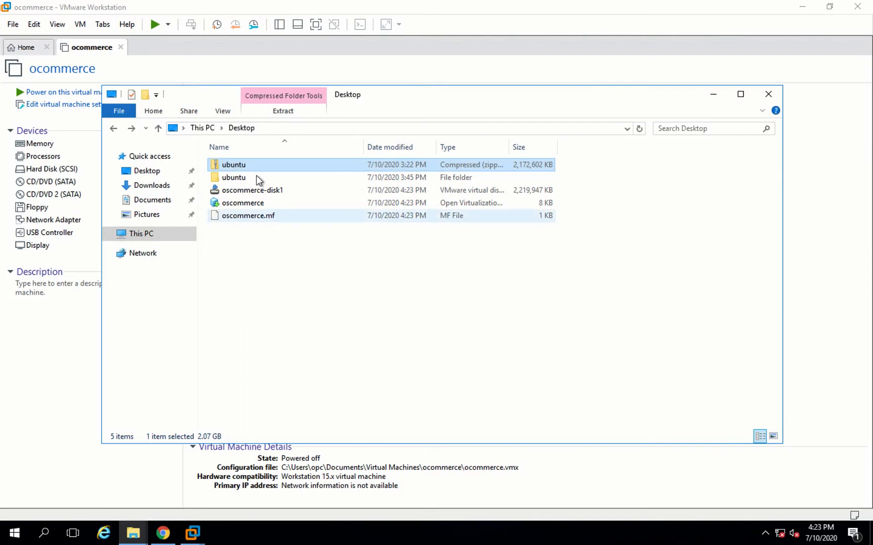
left_click(252, 193)
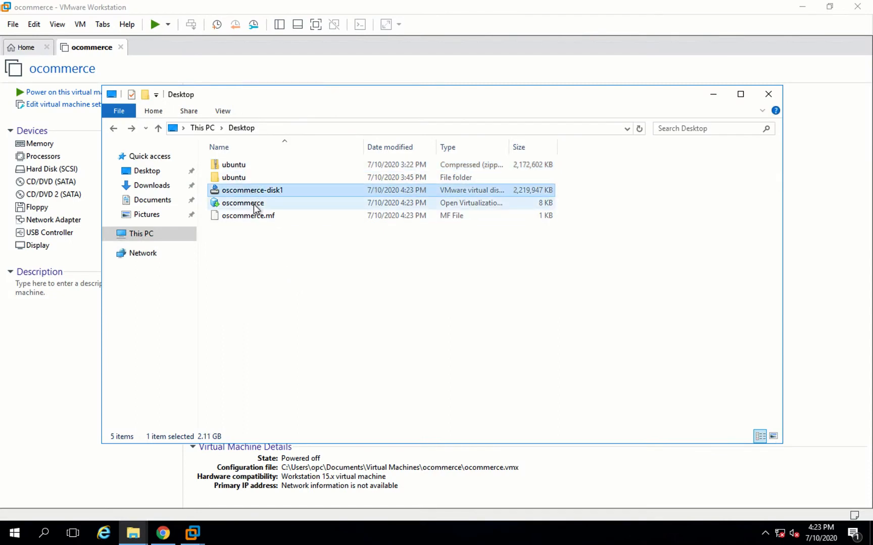
left_click(253, 204)
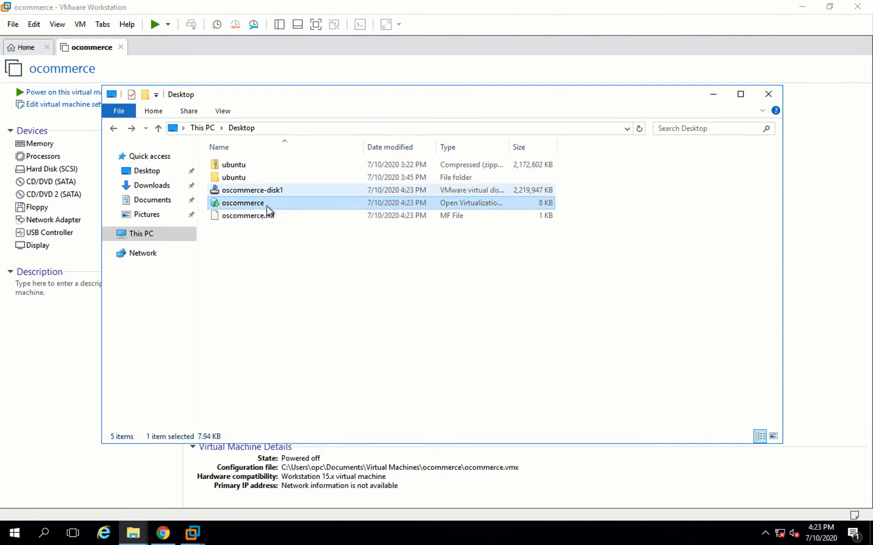
left_click(254, 217)
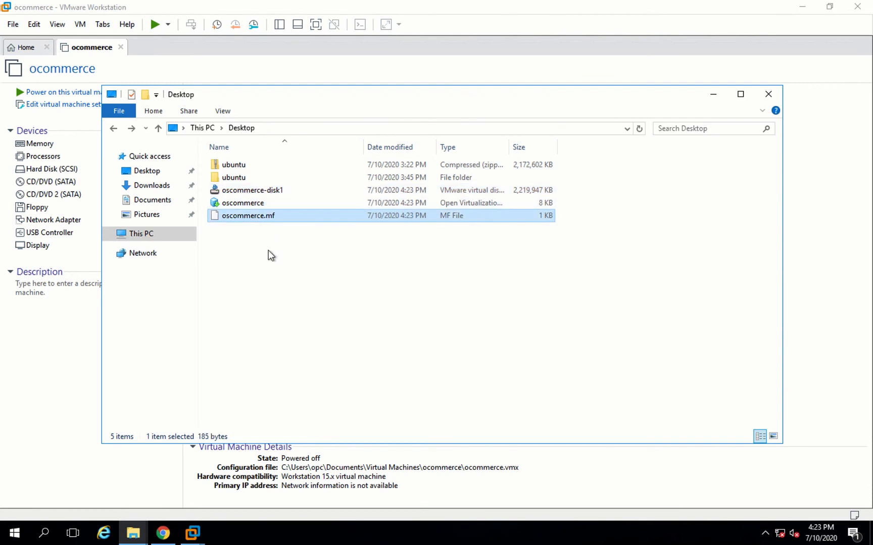
left_click_drag(268, 250, 248, 191)
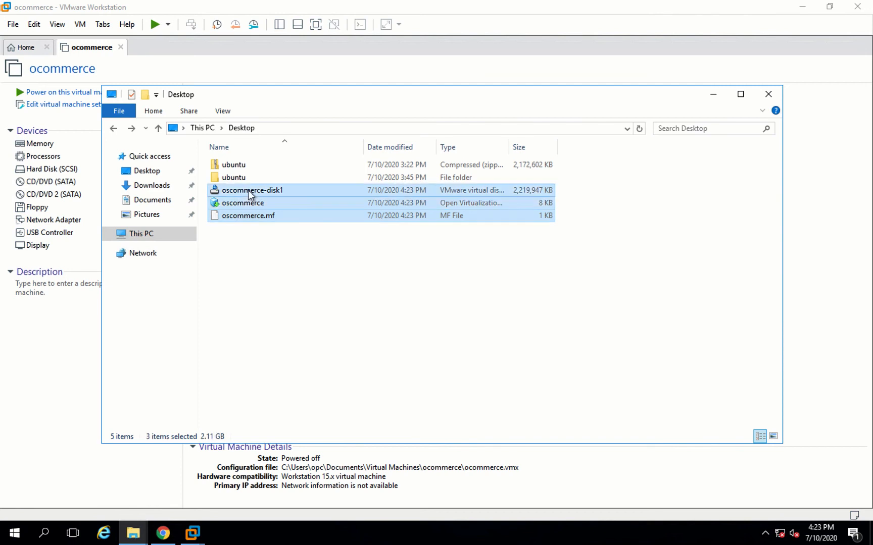
right_click(248, 191)
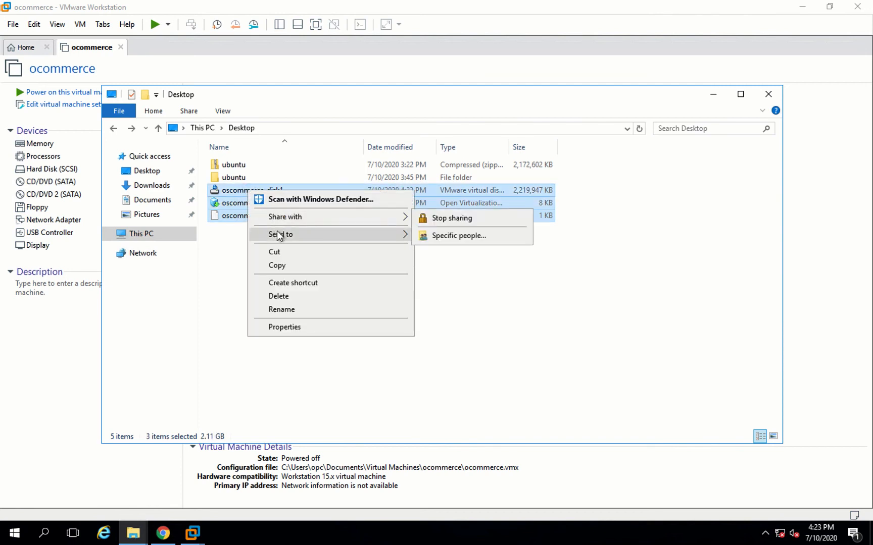
mouse_move(277, 231)
left_click(462, 248)
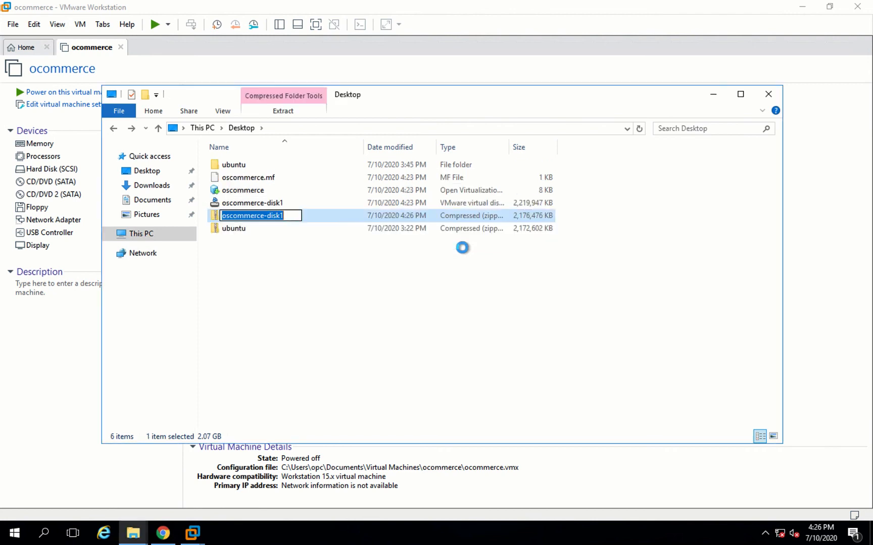
- Rename the new zipped folder as oscommerce
type("o")
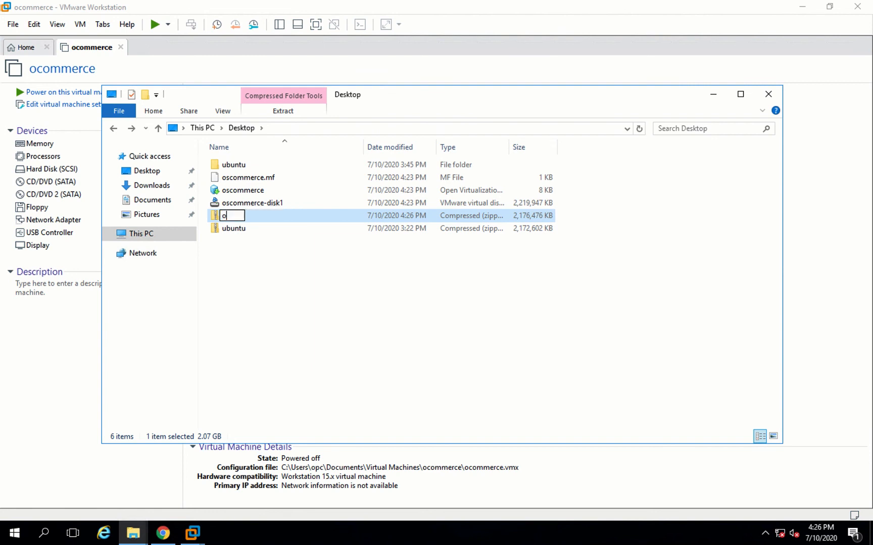
type("scommerce")
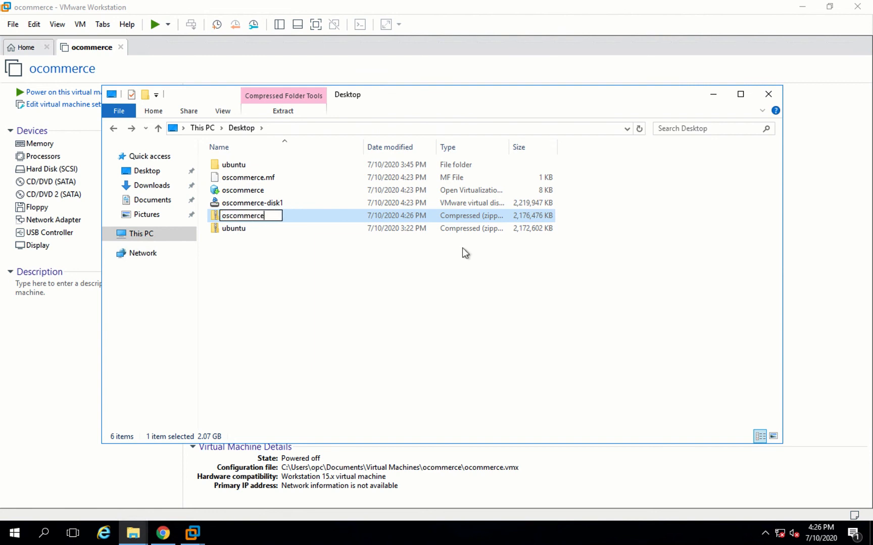
key("Return")
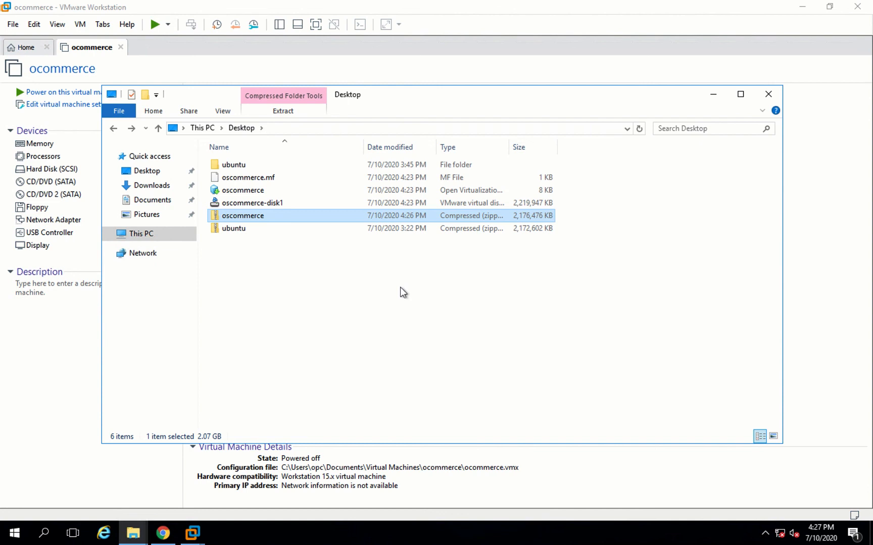
- Switch to Chrome's Oracle Cloud Infrastructure tab and sign in to the console
left_click(163, 533)
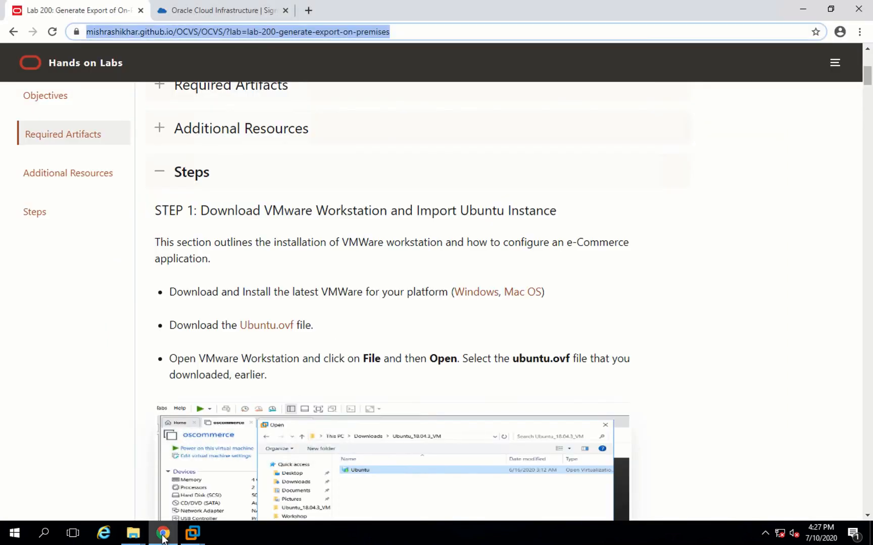
left_click(204, 10)
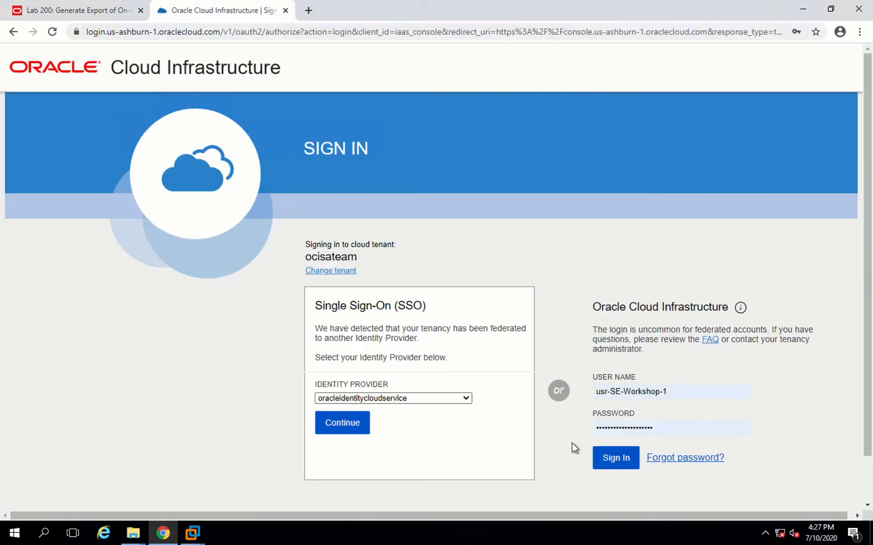
left_click(610, 457)
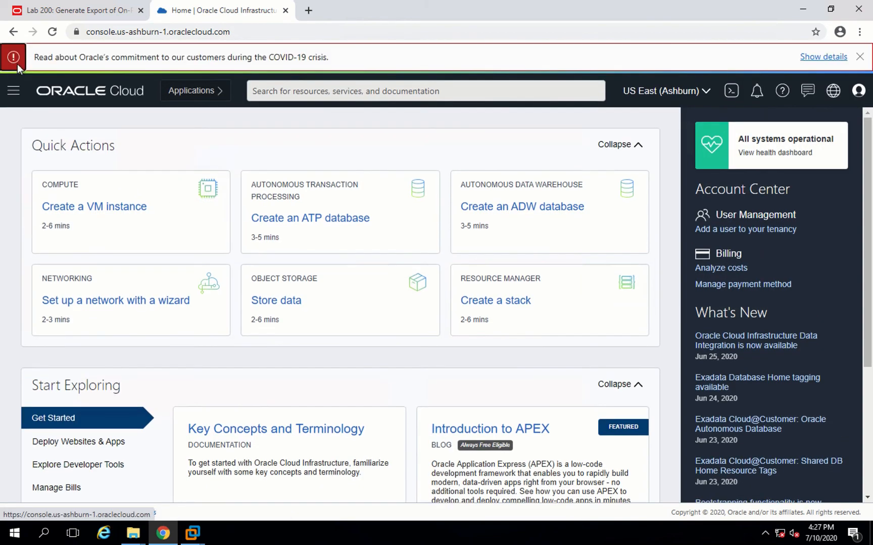
- Open Object Storage buckets and pick the SE-Workshop-SDDC compartment under OCVS-SA-Team
left_click(14, 99)
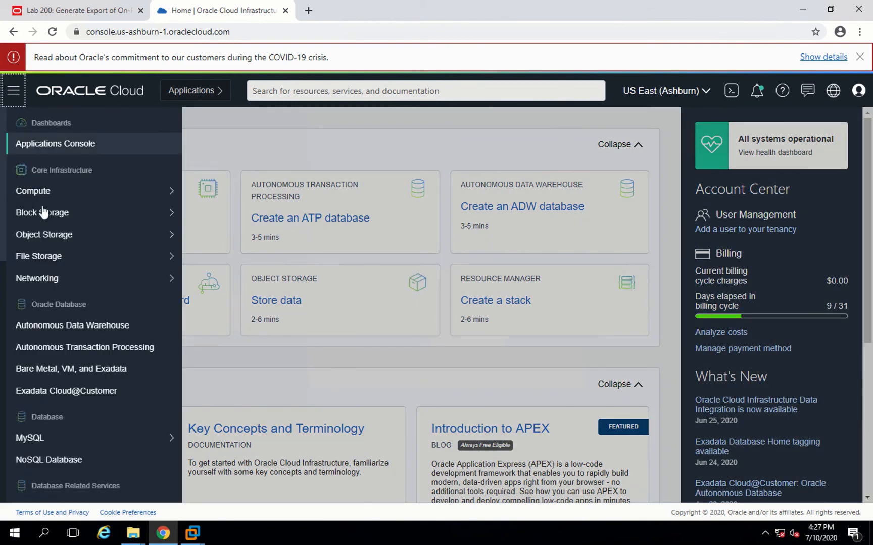
mouse_move(27, 241)
left_click(212, 235)
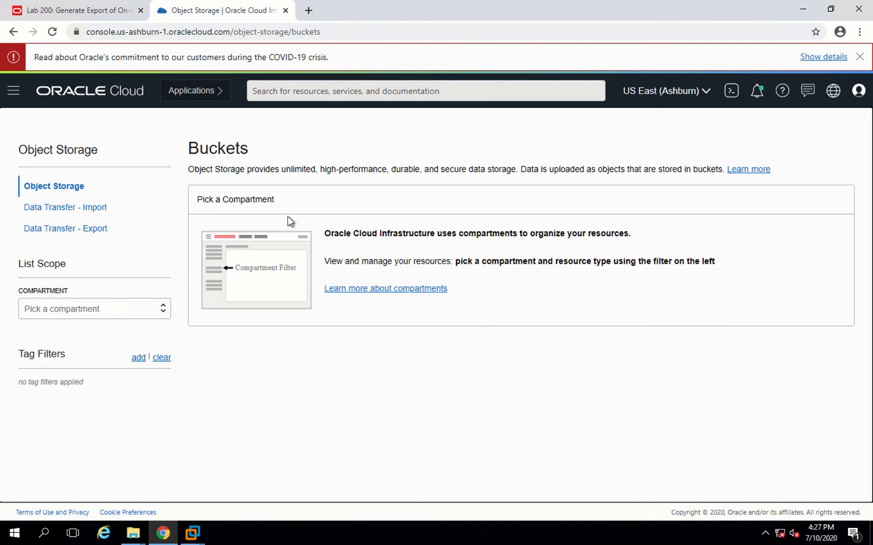
left_click(125, 308)
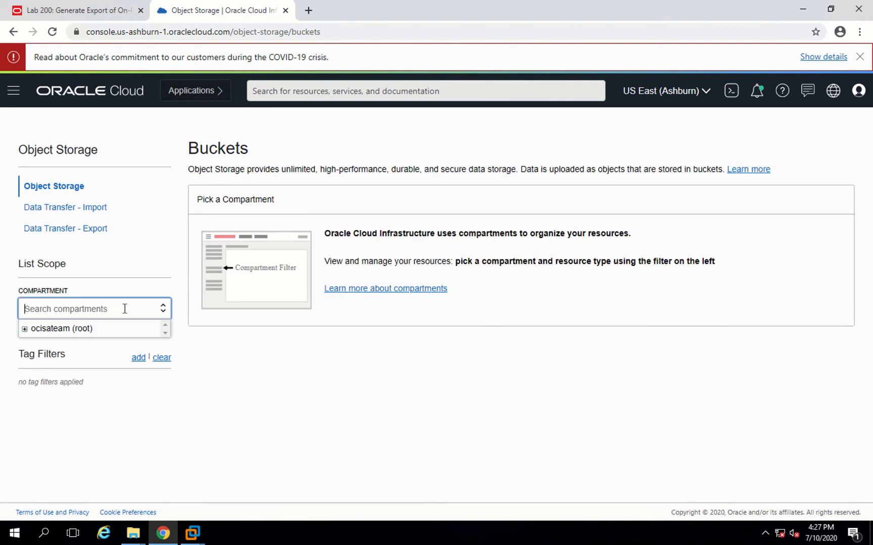
left_click(24, 329)
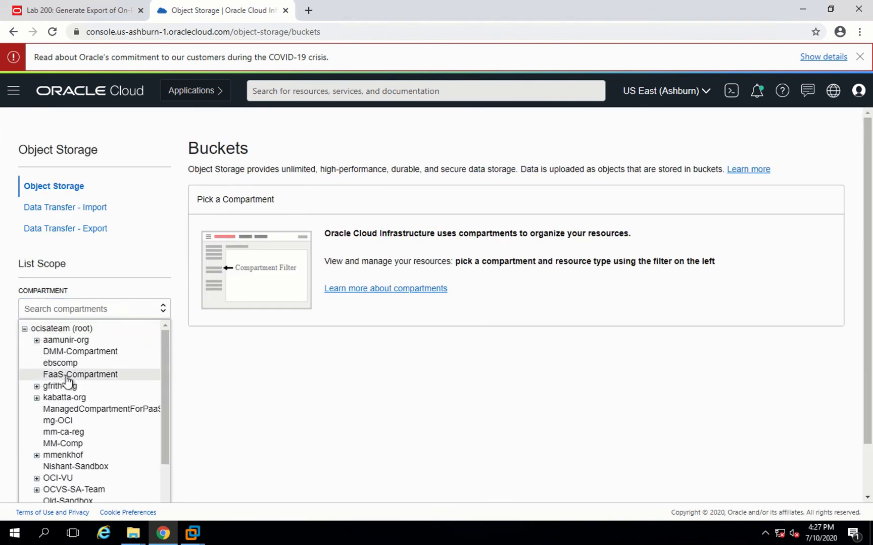
scroll(68, 382, "down", 3)
left_click(36, 336)
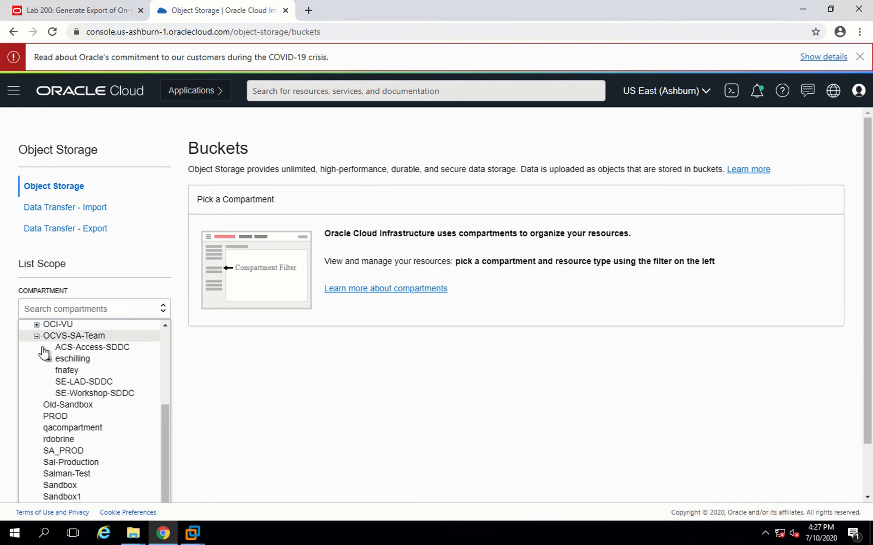
left_click(79, 396)
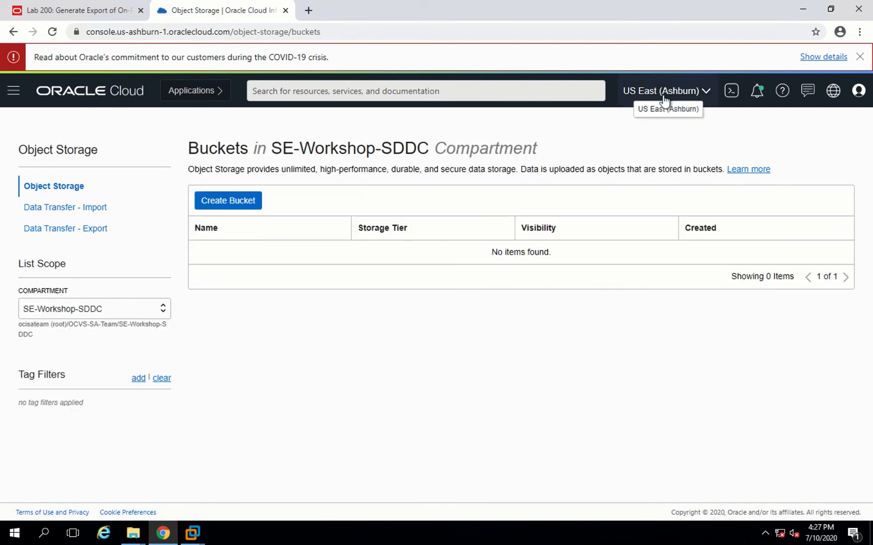
- Create a Standard bucket named Labbucket in the SE-Workshop-SDDC compartment
left_click(232, 204)
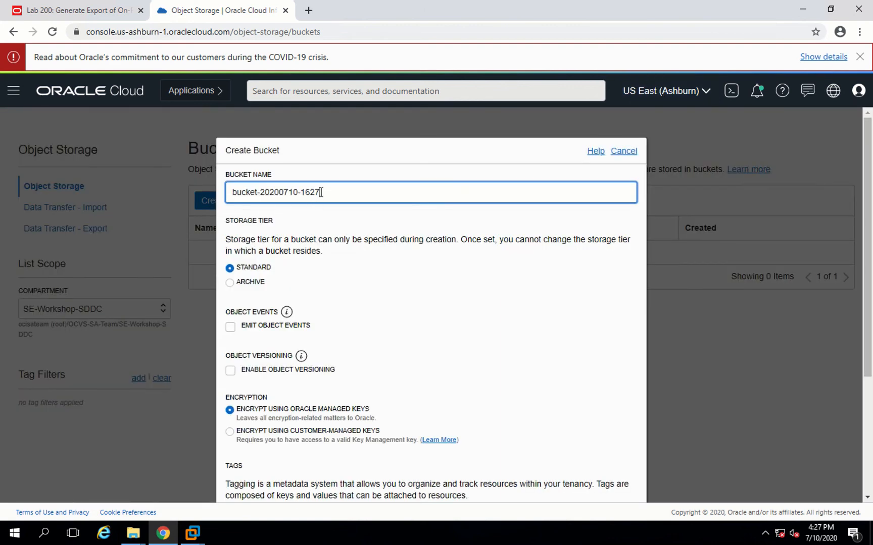
left_click_drag(320, 193, 229, 196)
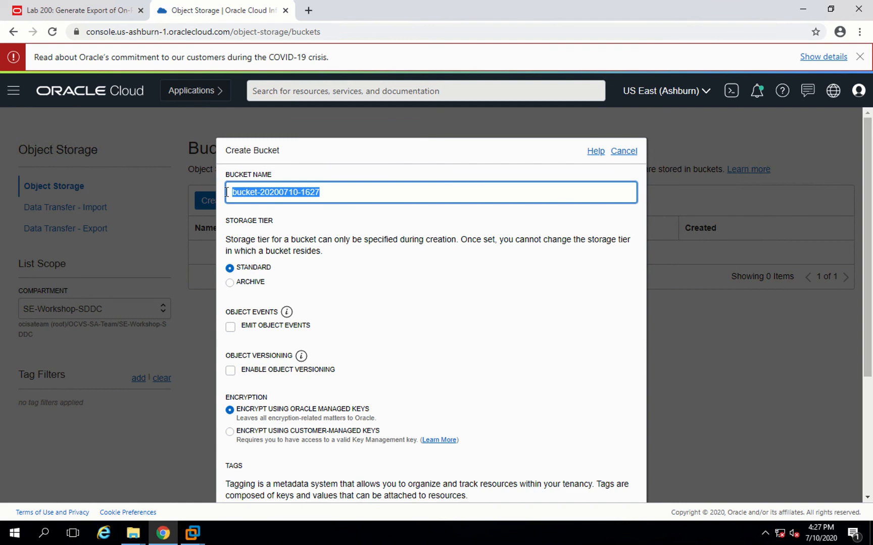
type("Lab")
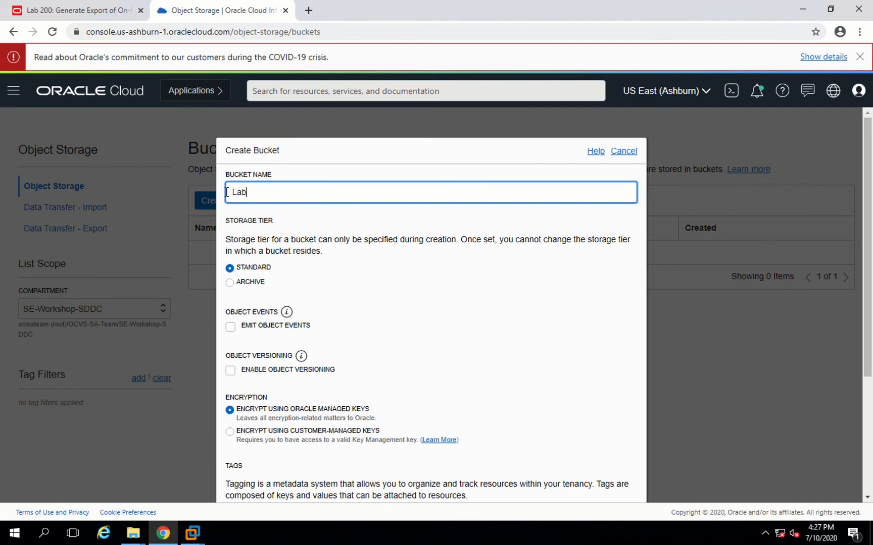
type("bucket")
scroll(242, 278, "down", 3)
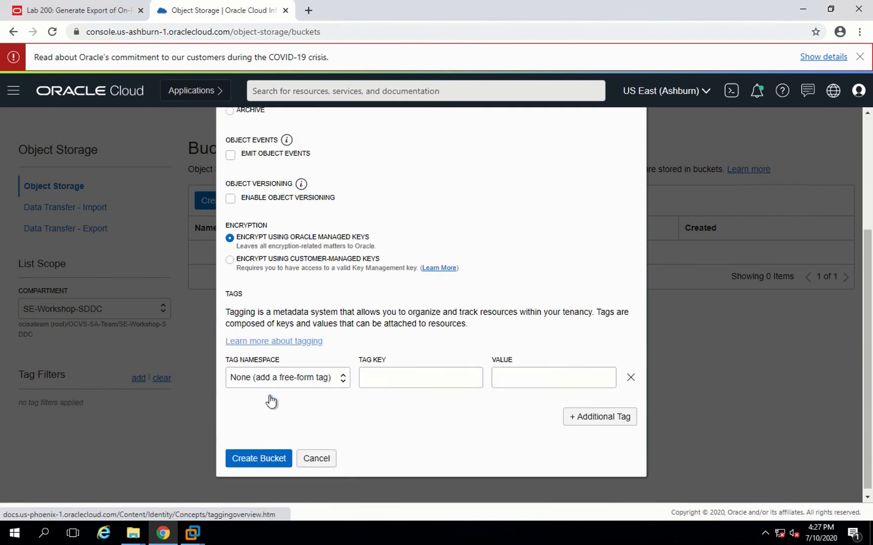
left_click(248, 457)
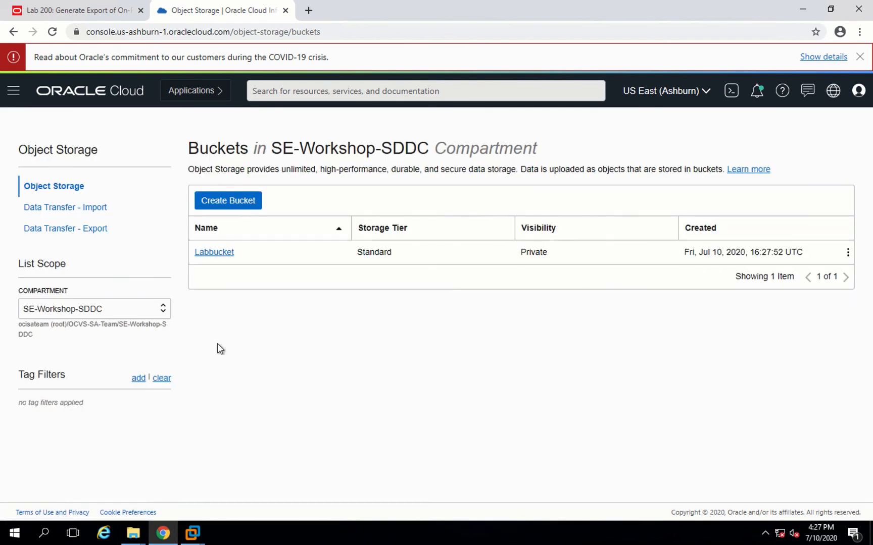
- Open Labbucket and change its visibility from private to Public
left_click(206, 252)
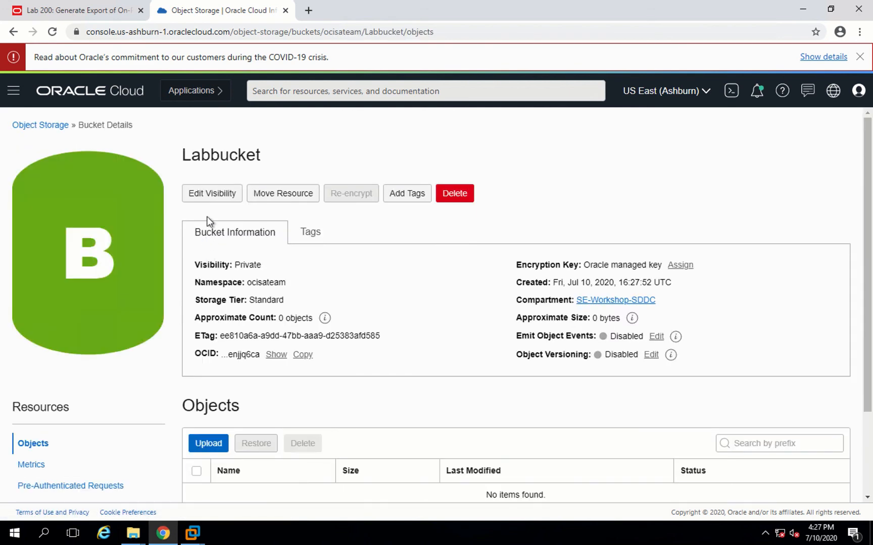
left_click(206, 196)
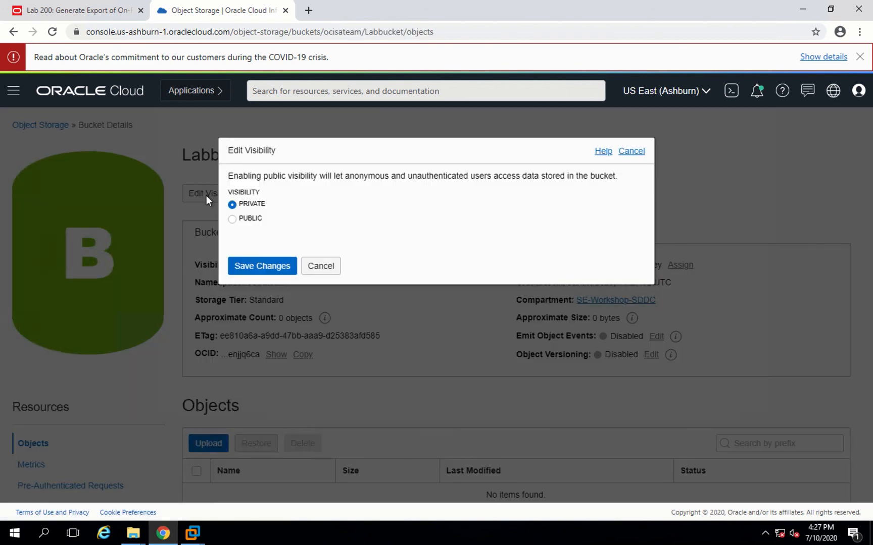
left_click(233, 221)
left_click(251, 285)
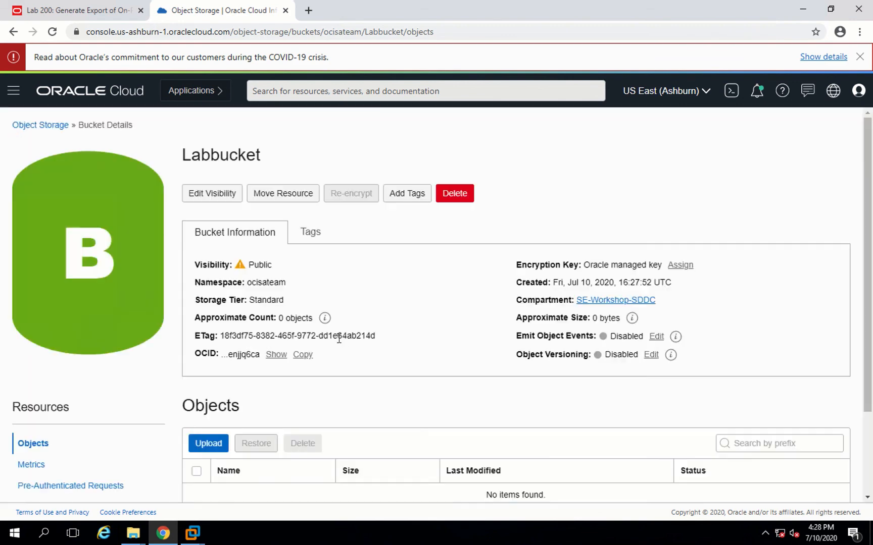
- Upload the zipped oscommerce file from the Desktop into Labbucket as an object
scroll(414, 364, "down", 1)
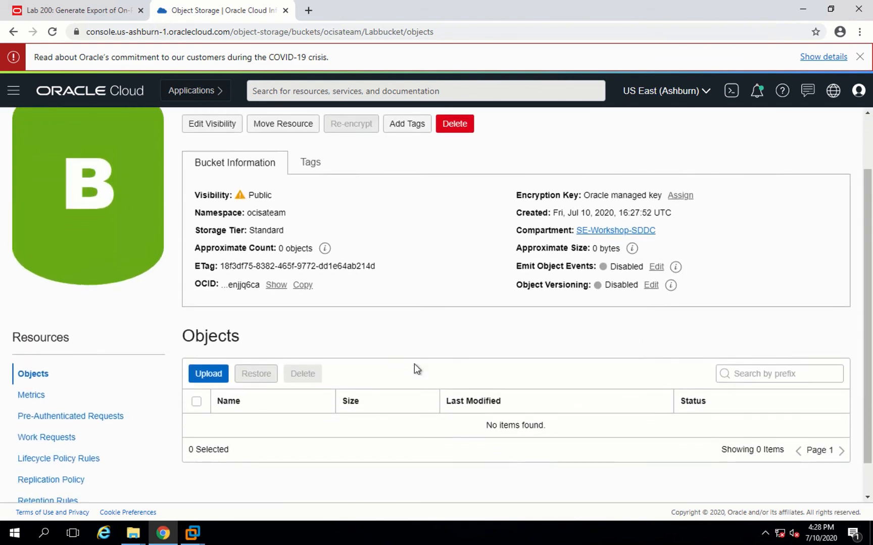
left_click(216, 377)
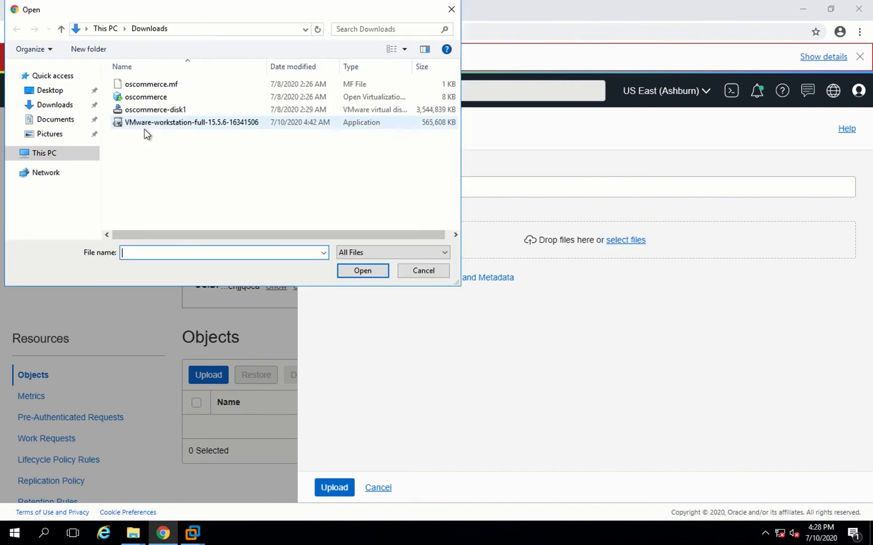
left_click(48, 92)
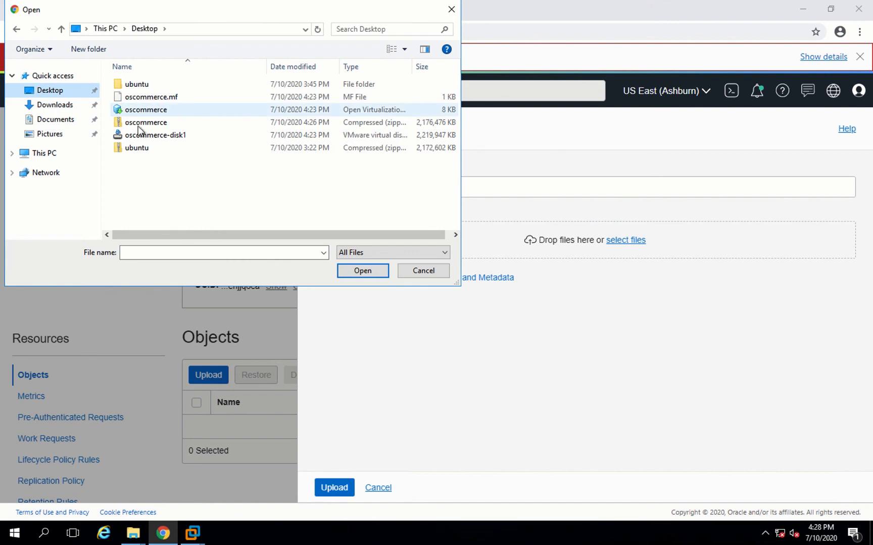
double_click(155, 122)
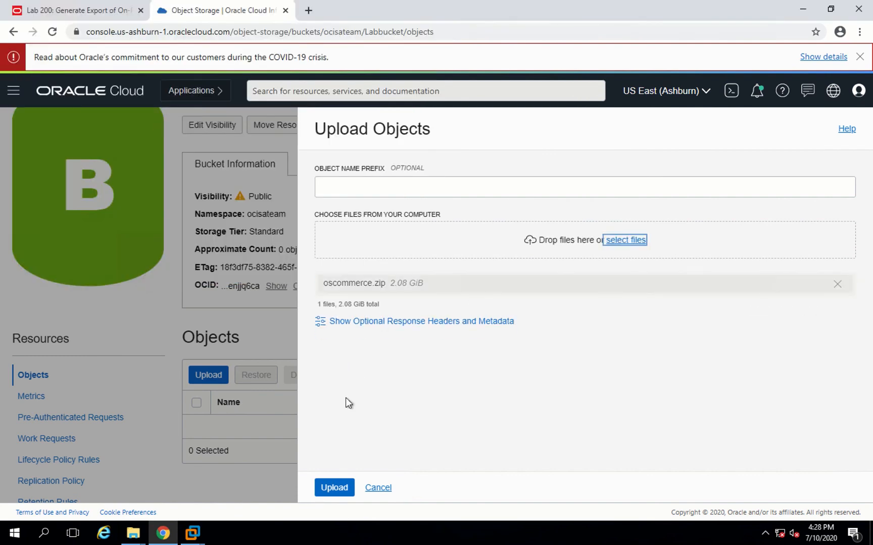
left_click(331, 488)
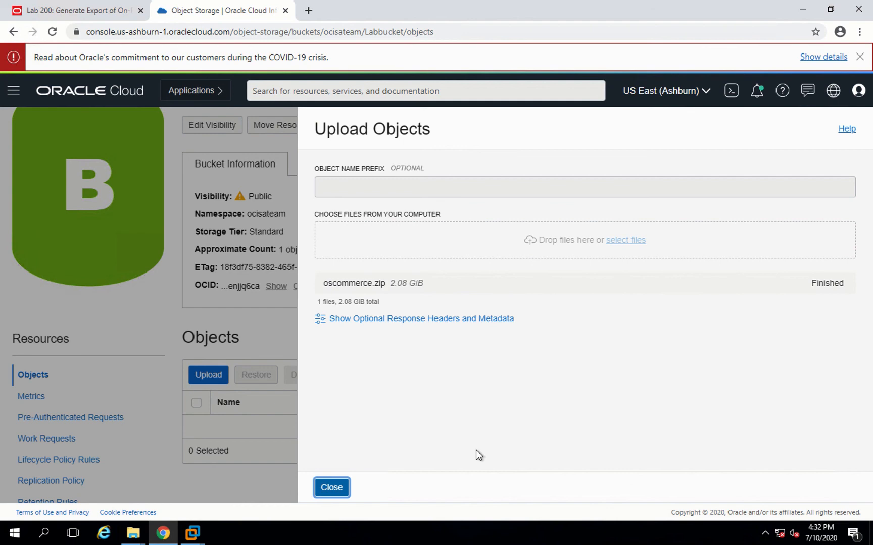
left_click(337, 488)
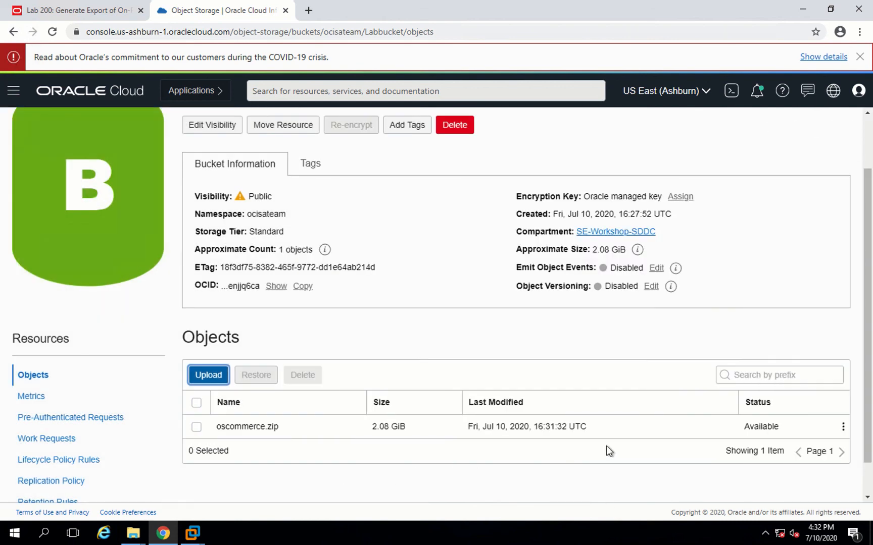
- Create a pre-authenticated read request for oscommerce.zip and copy its request URL
left_click(842, 426)
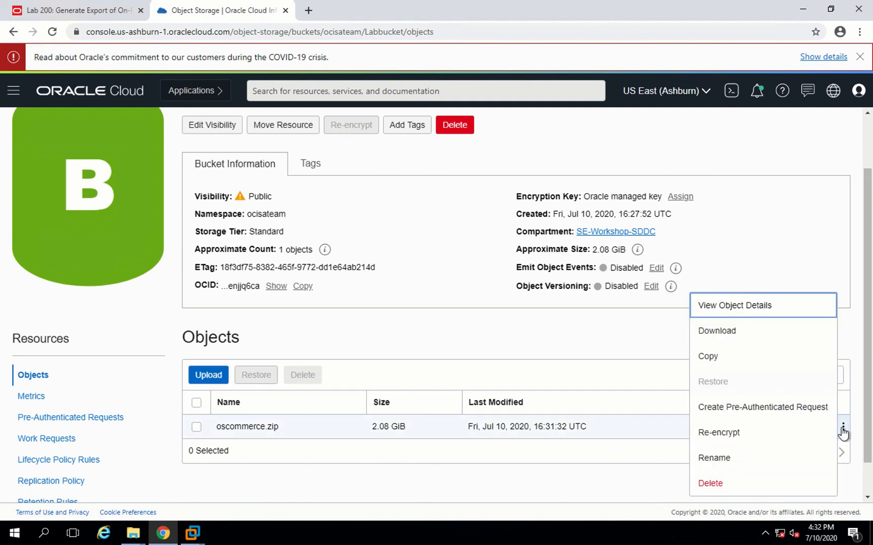
left_click(781, 409)
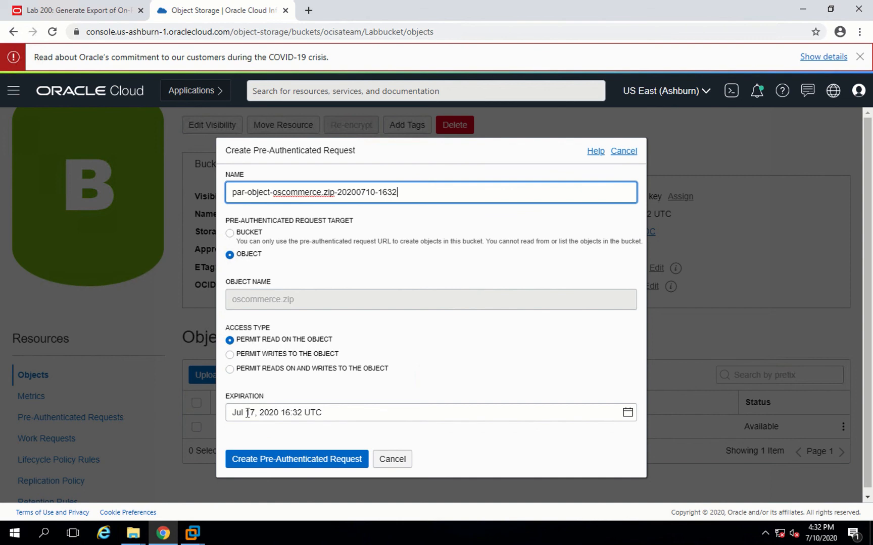
left_click(262, 467)
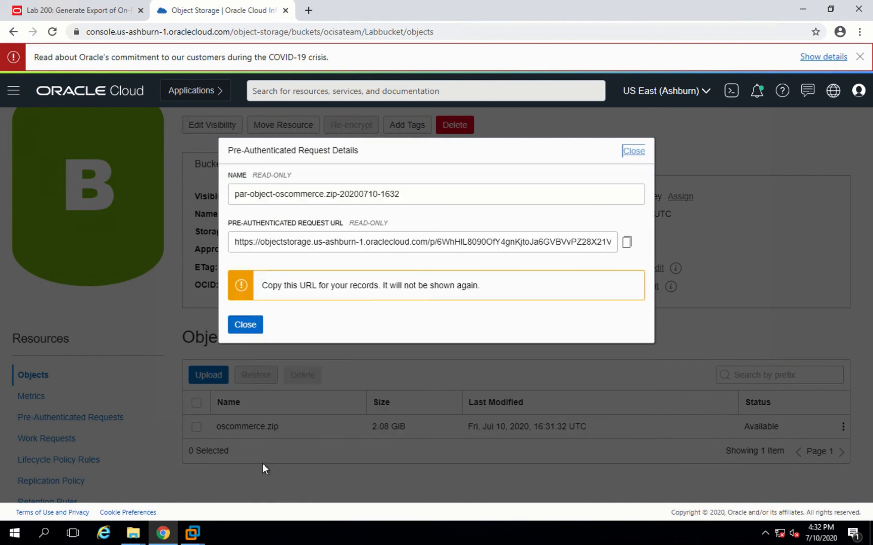
left_click(626, 247)
left_click(245, 326)
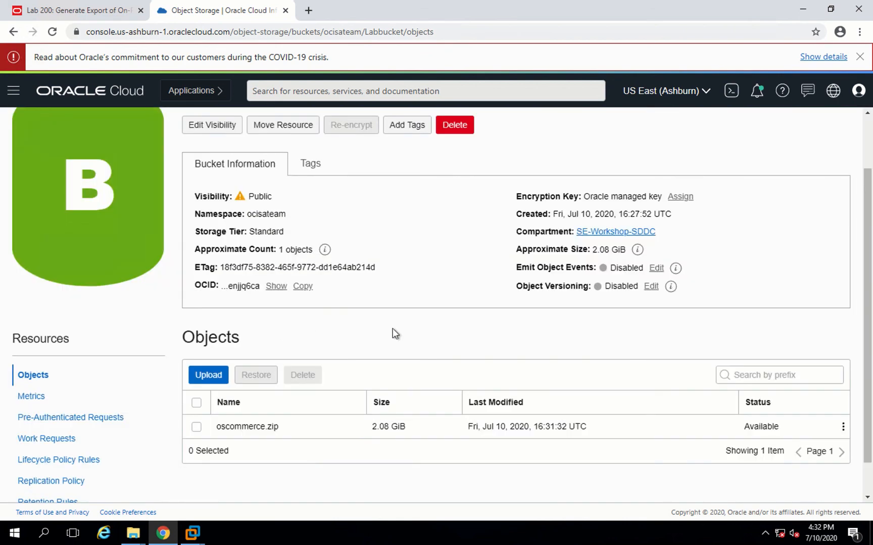
- Return to the Lab 200 instructions tab and go to the top of the page
left_click(97, 11)
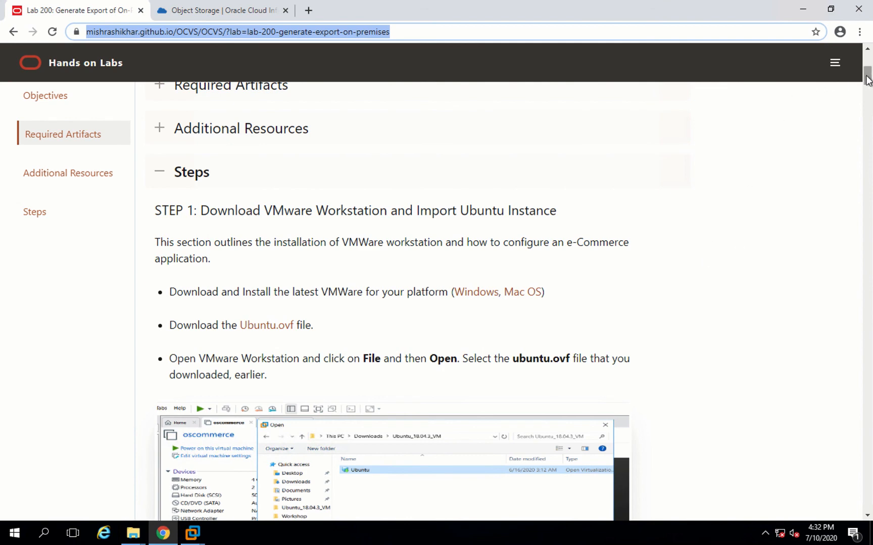
left_click_drag(867, 79, 867, 60)
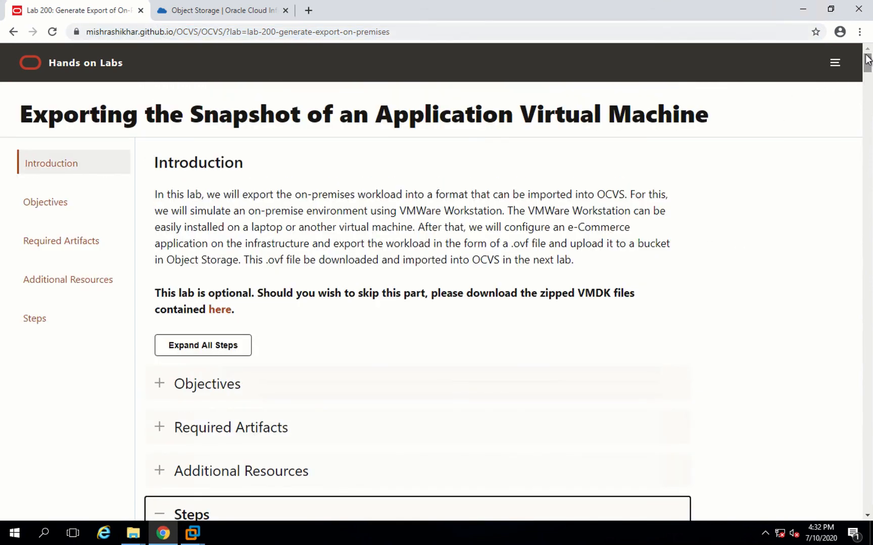